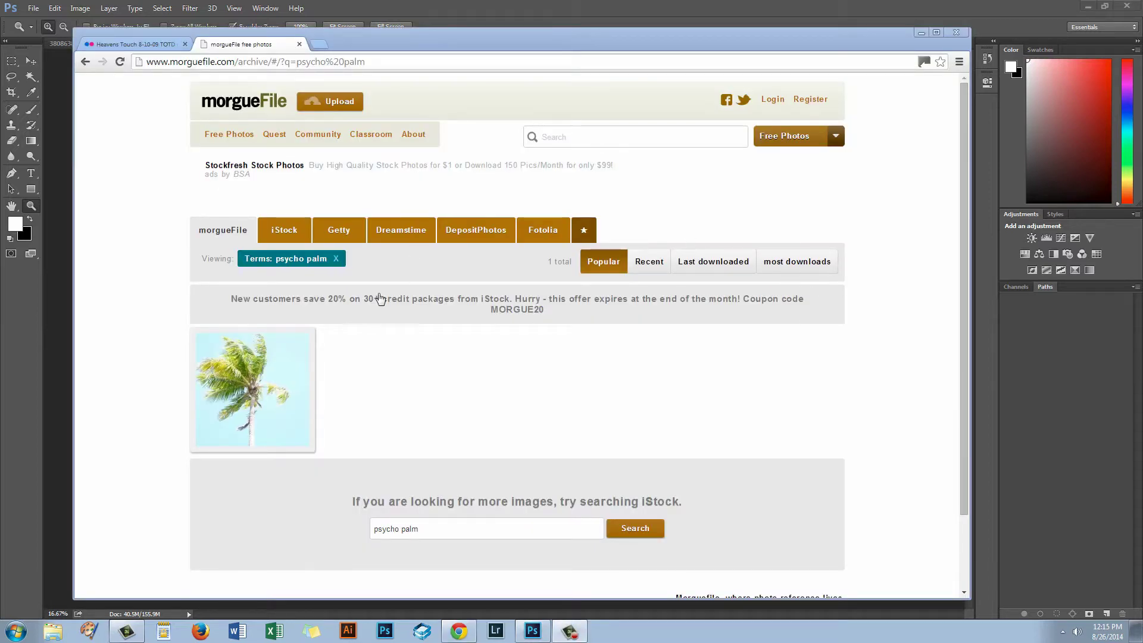
Step: View the psycho palm photo on morgueFile and the texture image's Flickr page
mouse_move(282, 401)
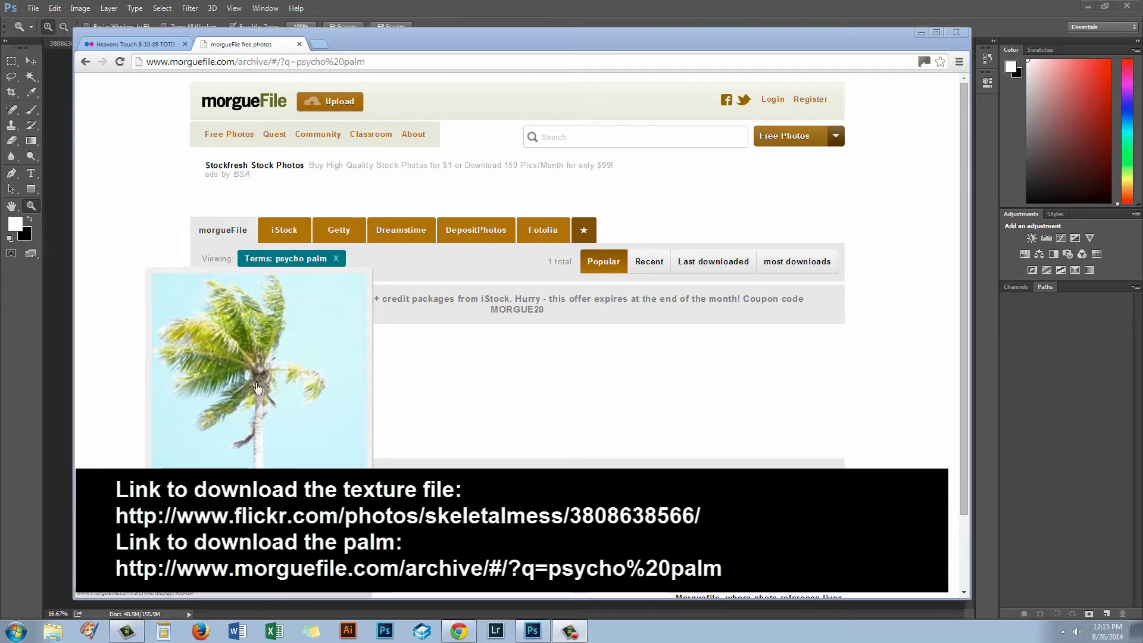
click(135, 44)
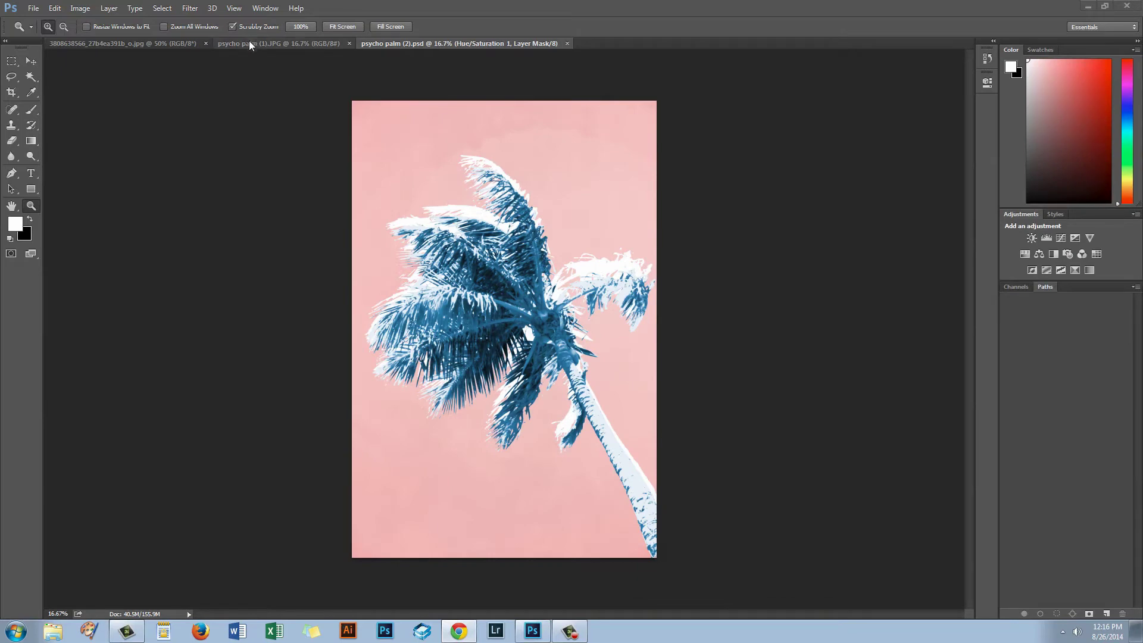
Step: Switch to psycho palm (1).JPG in Photoshop and show the floating Layers panel beside the image
click(248, 43)
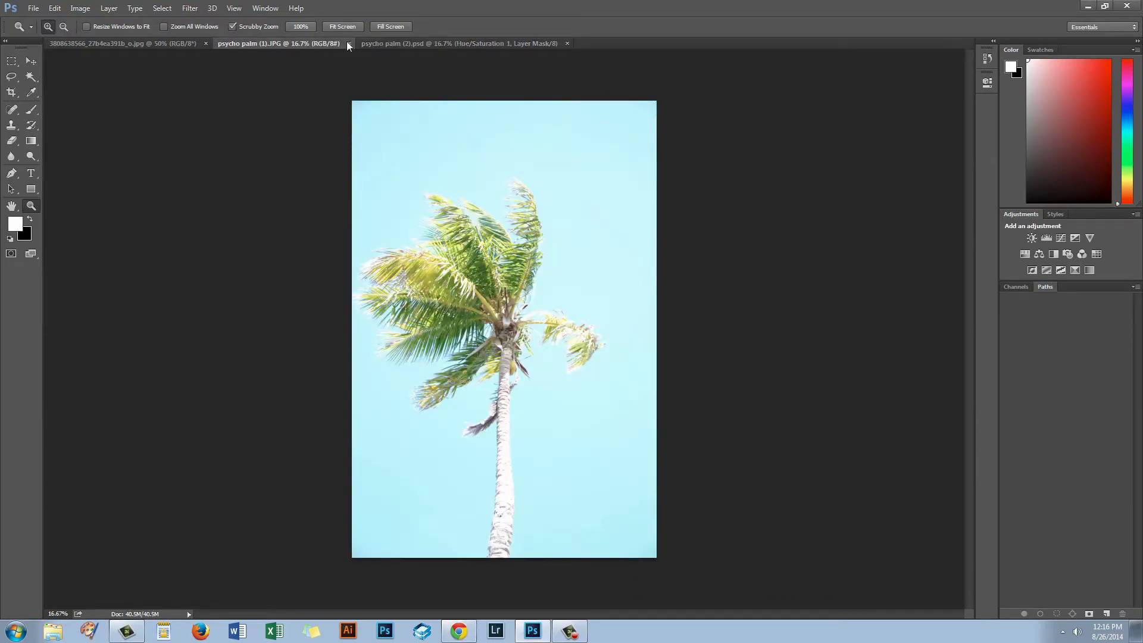
click(265, 8)
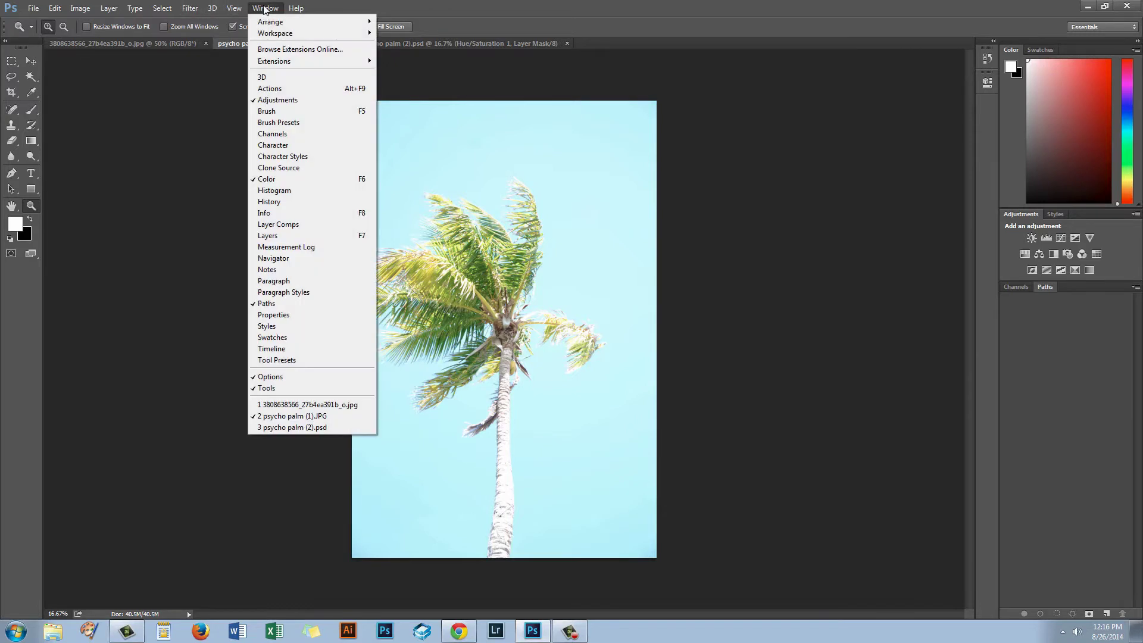
click(292, 236)
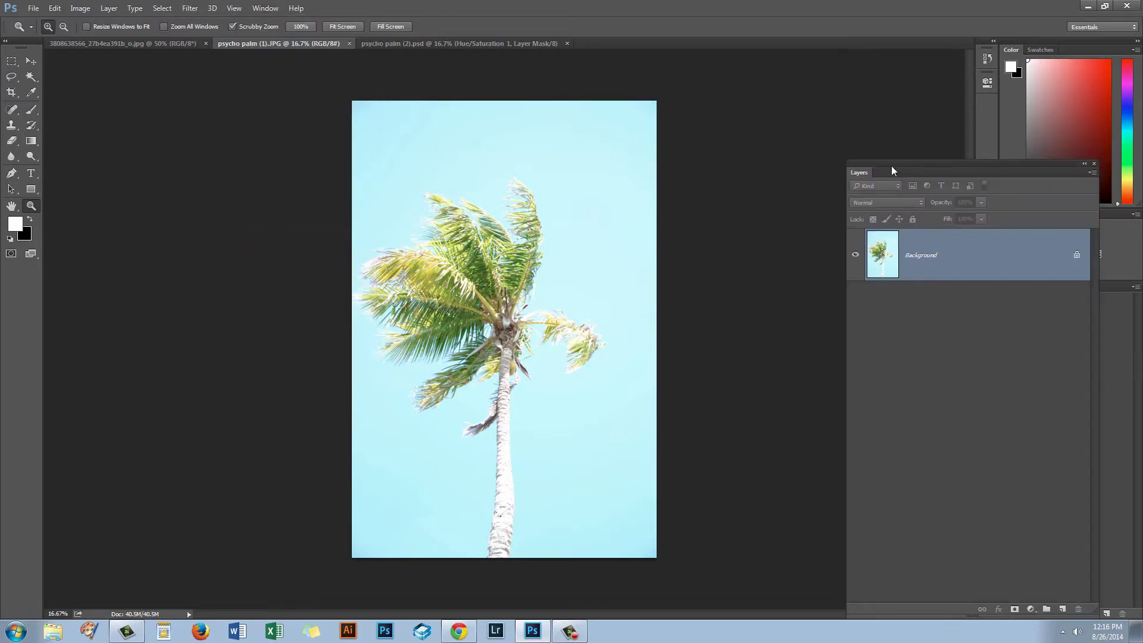
drag(891, 165, 747, 116)
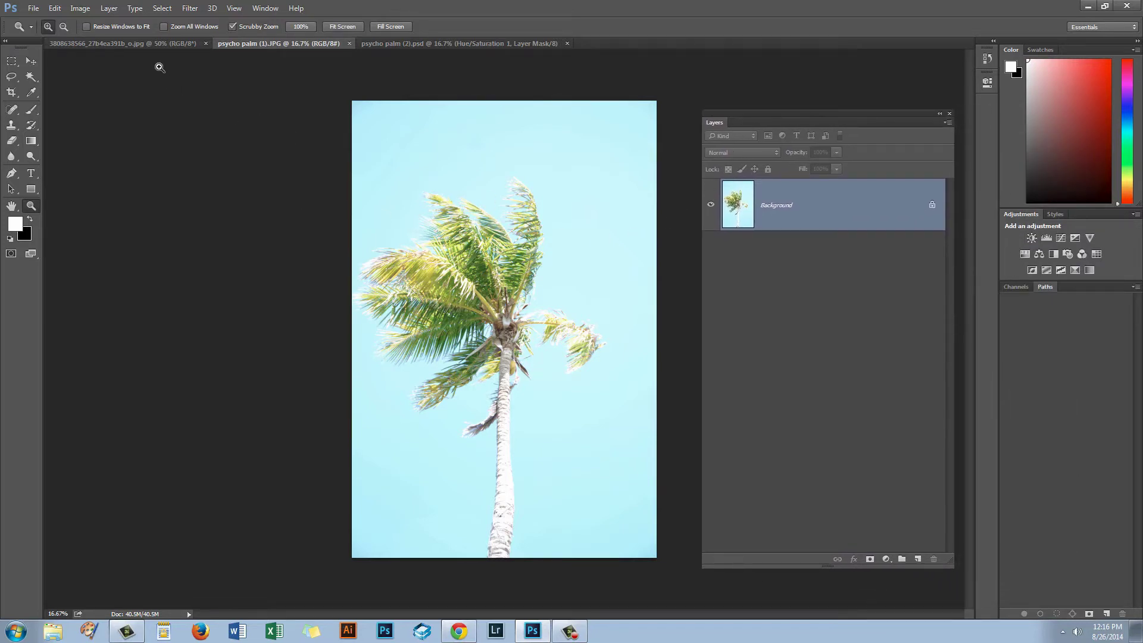
click(112, 41)
click(162, 8)
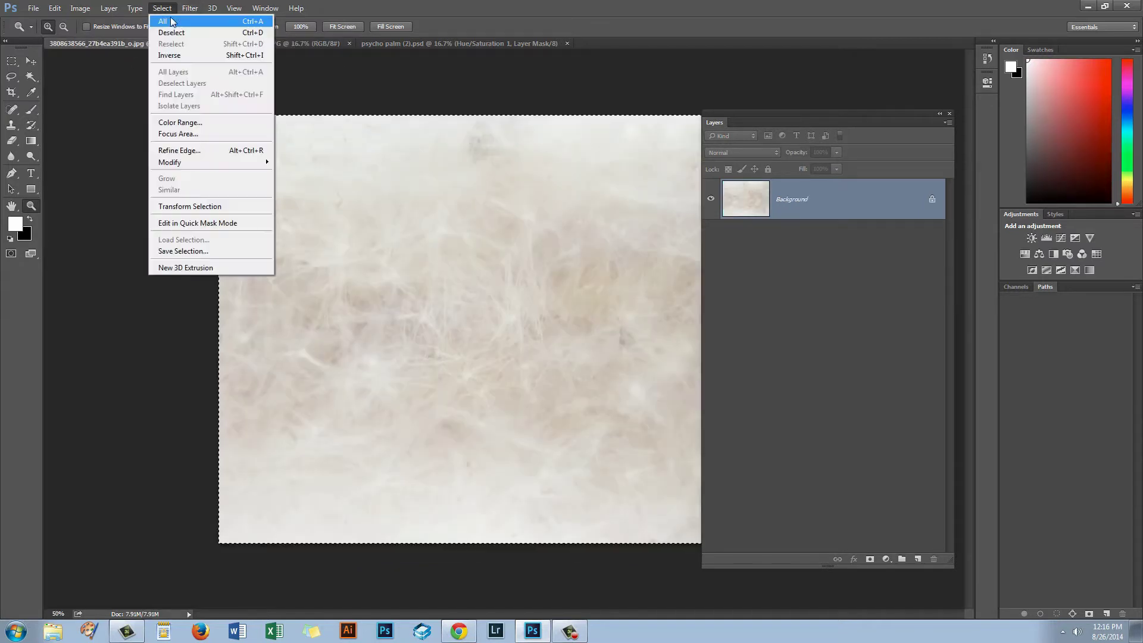
click(173, 20)
click(55, 8)
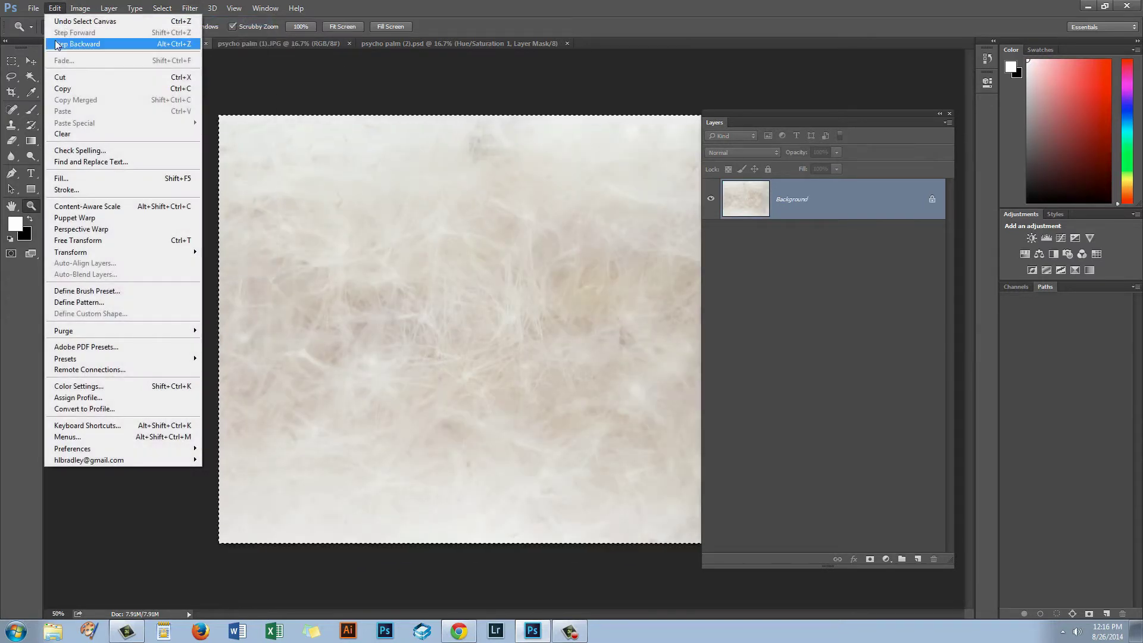
click(72, 90)
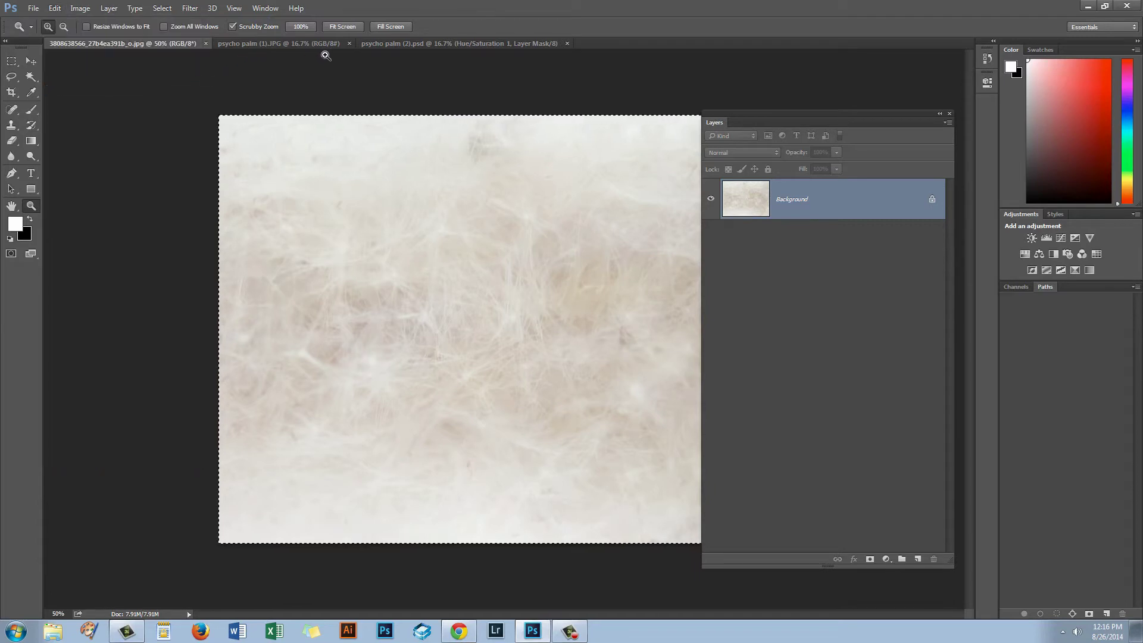
click(295, 45)
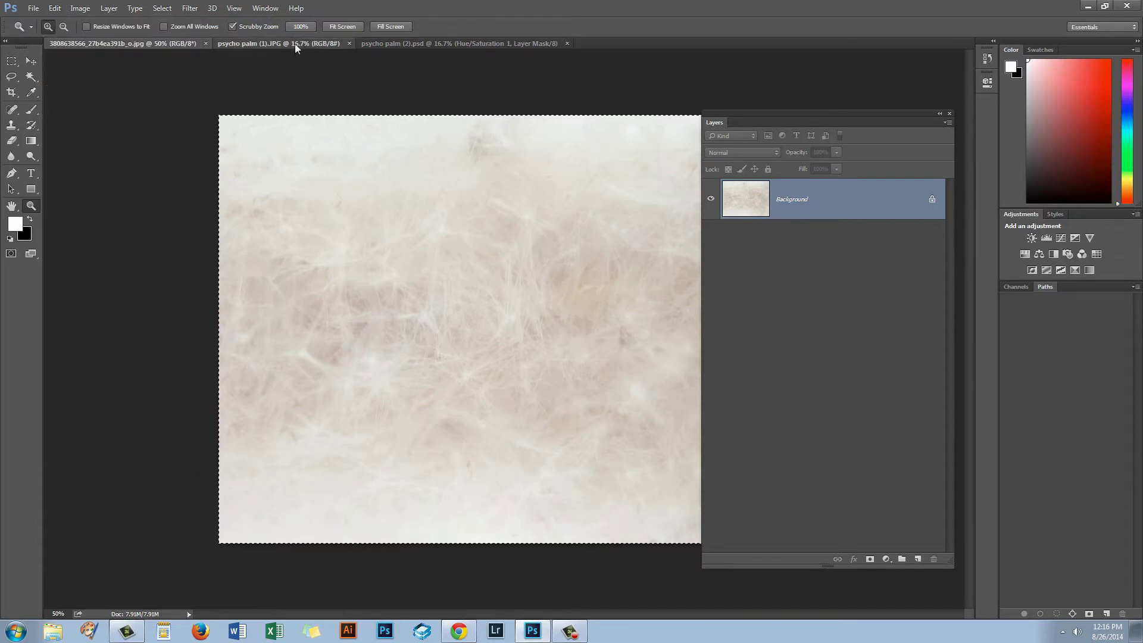
click(54, 9)
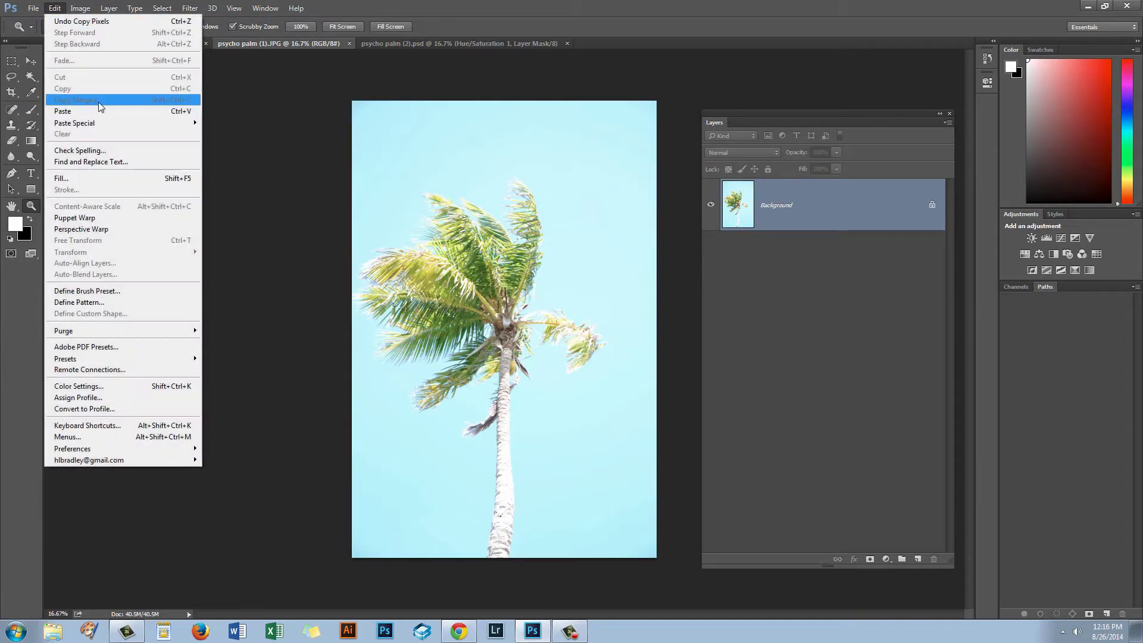
click(96, 109)
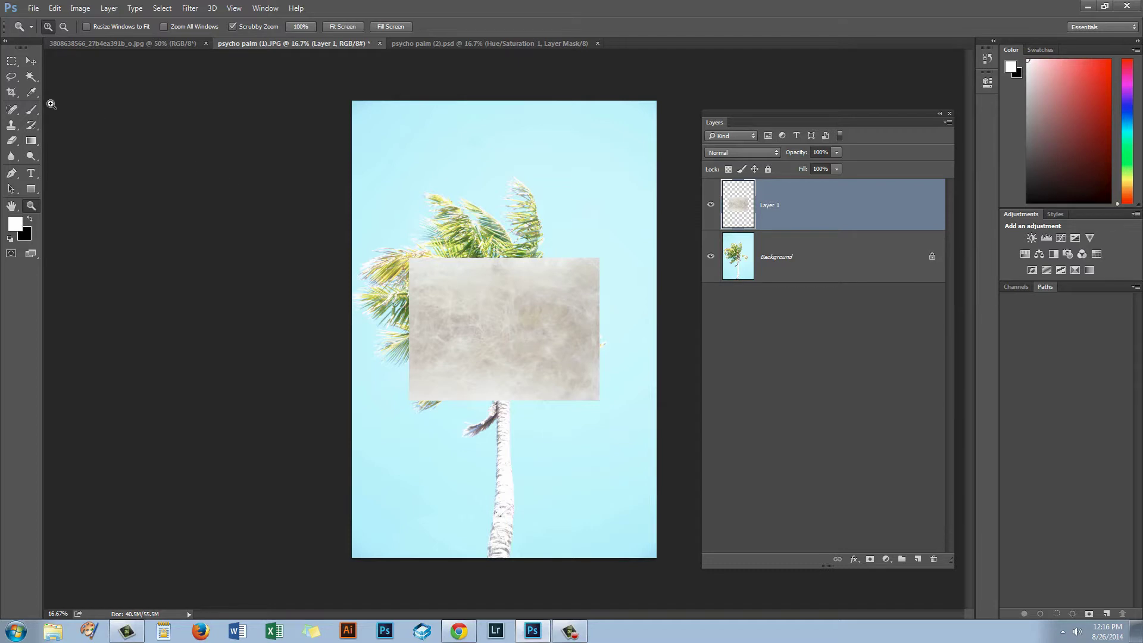
Step: Rotate the pasted texture 90 degrees and stretch it to cover the whole palm canvas, about 240% wide and 213% high
click(30, 62)
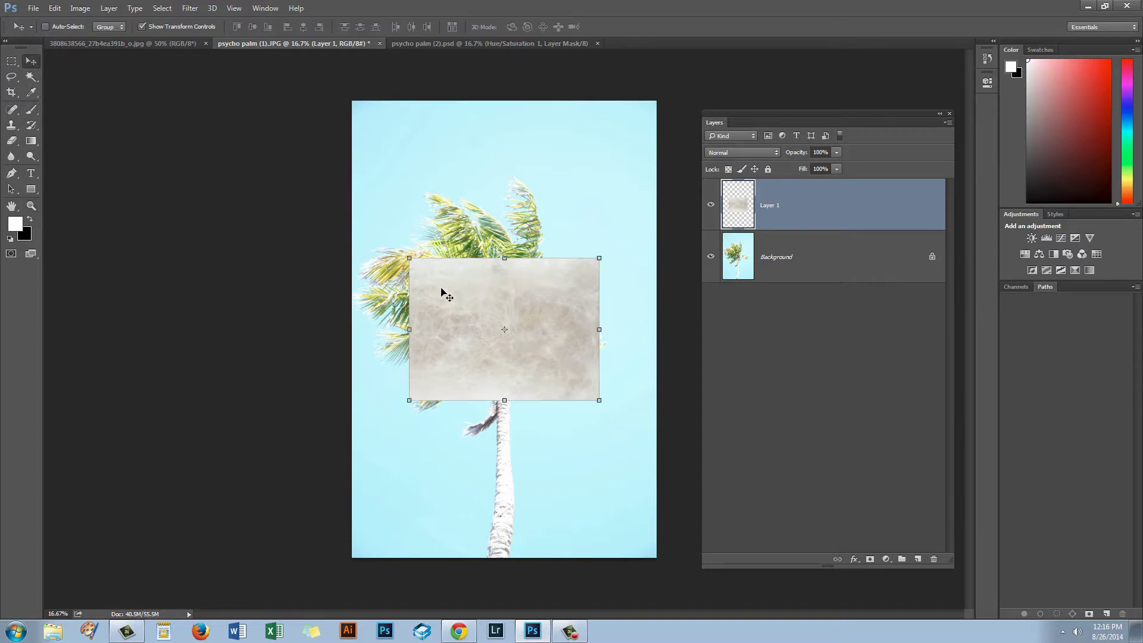
click(607, 406)
drag(608, 406, 441, 444)
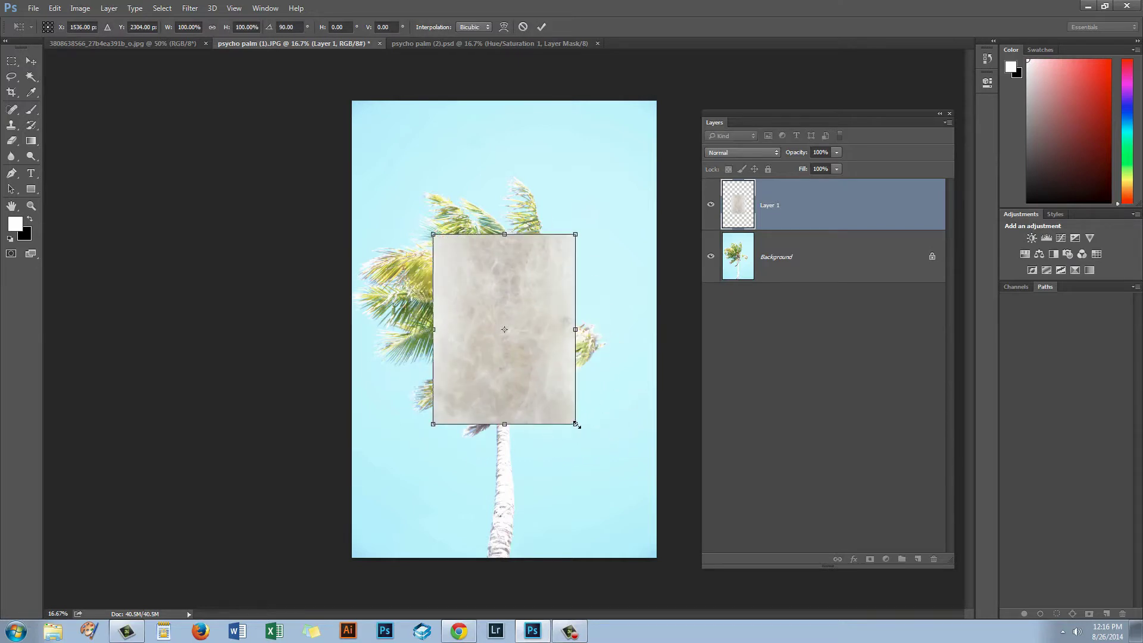
drag(575, 424, 657, 557)
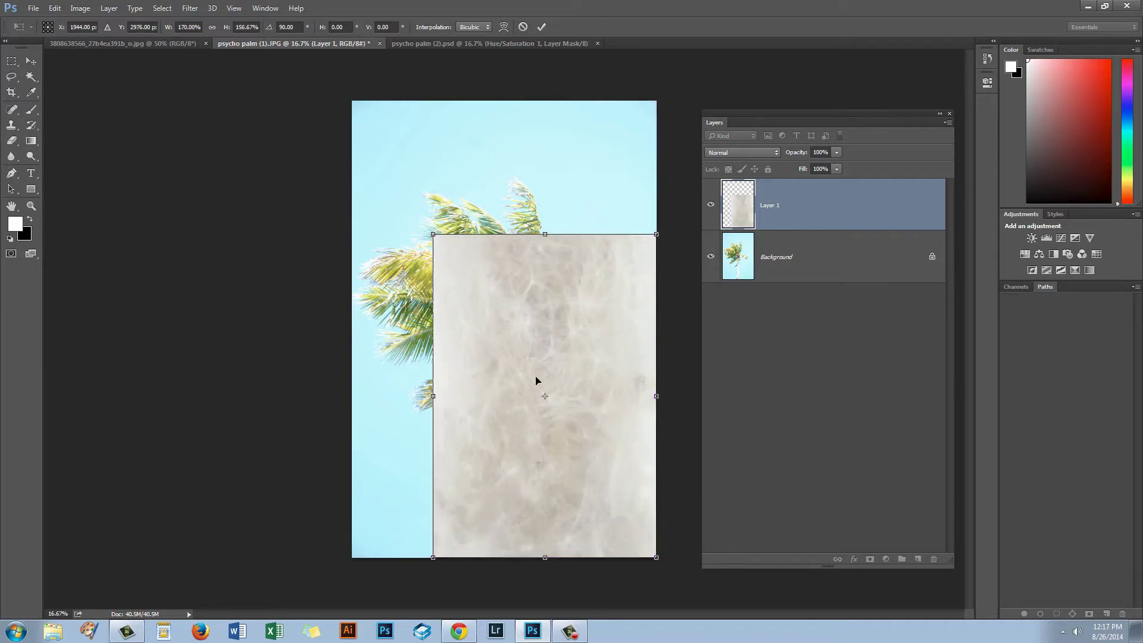
drag(432, 234, 350, 99)
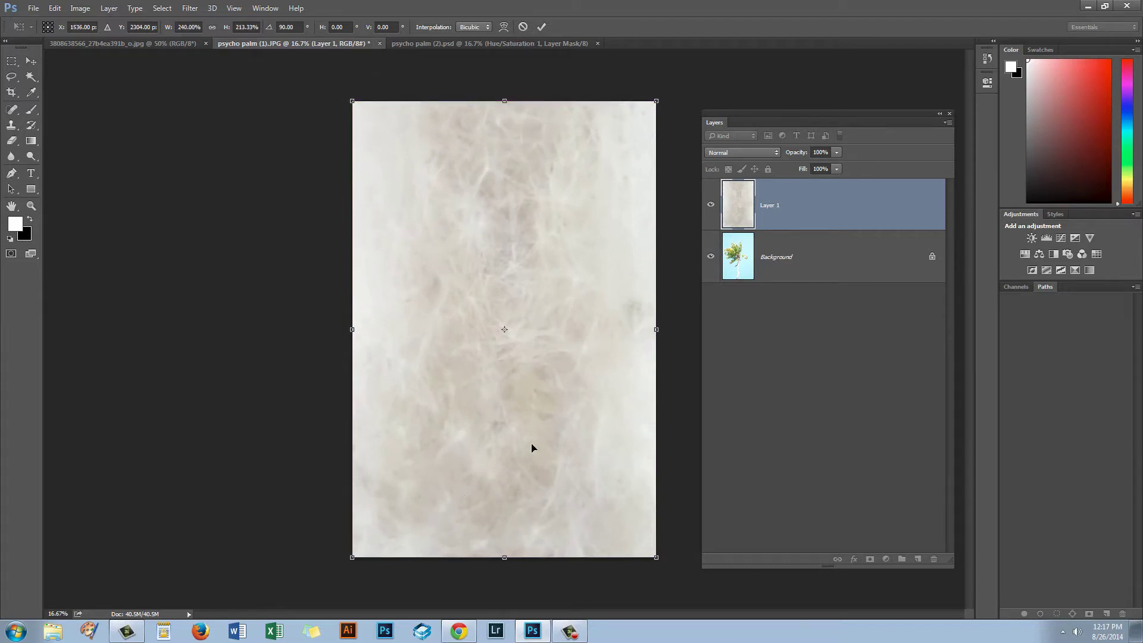
click(541, 27)
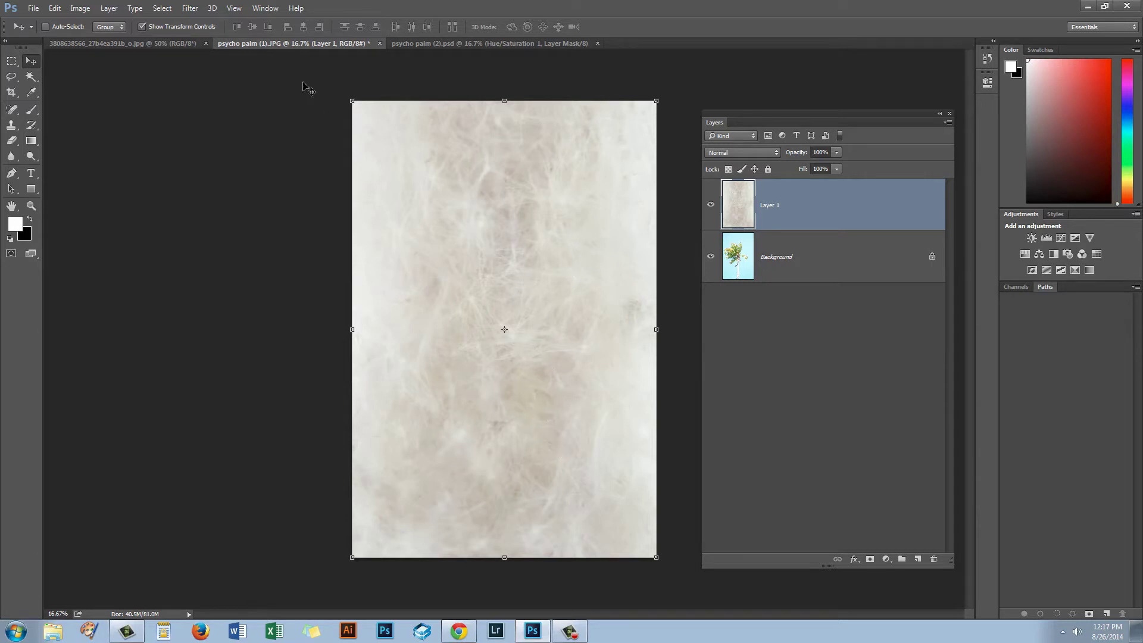
Step: Soften the texture layer with a light Gaussian Blur
click(189, 7)
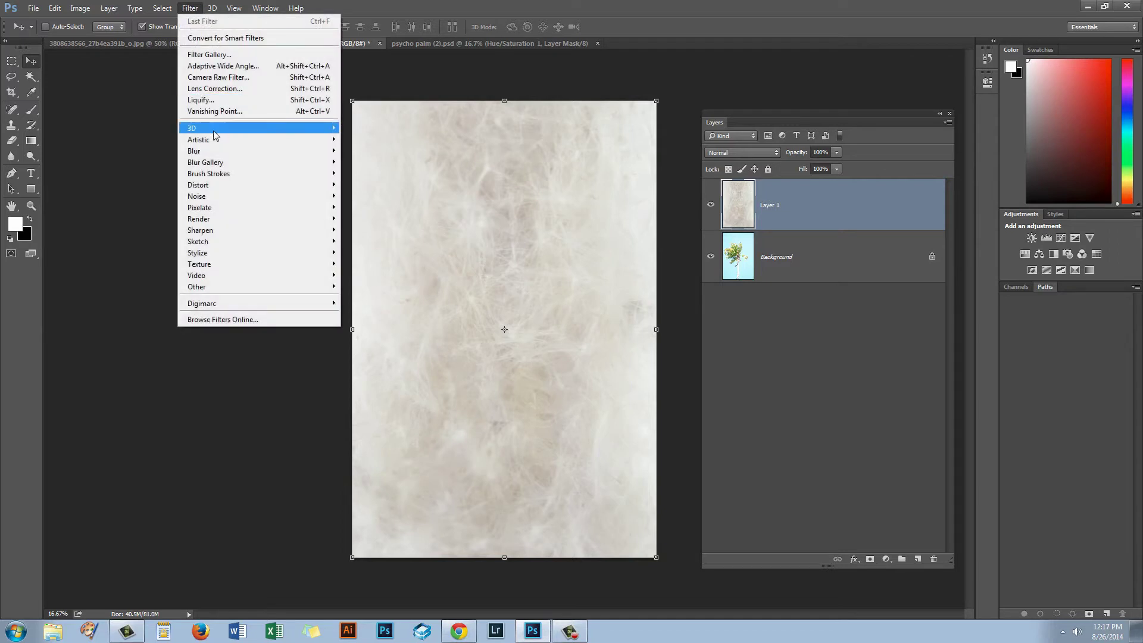
mouse_move(200, 151)
click(145, 196)
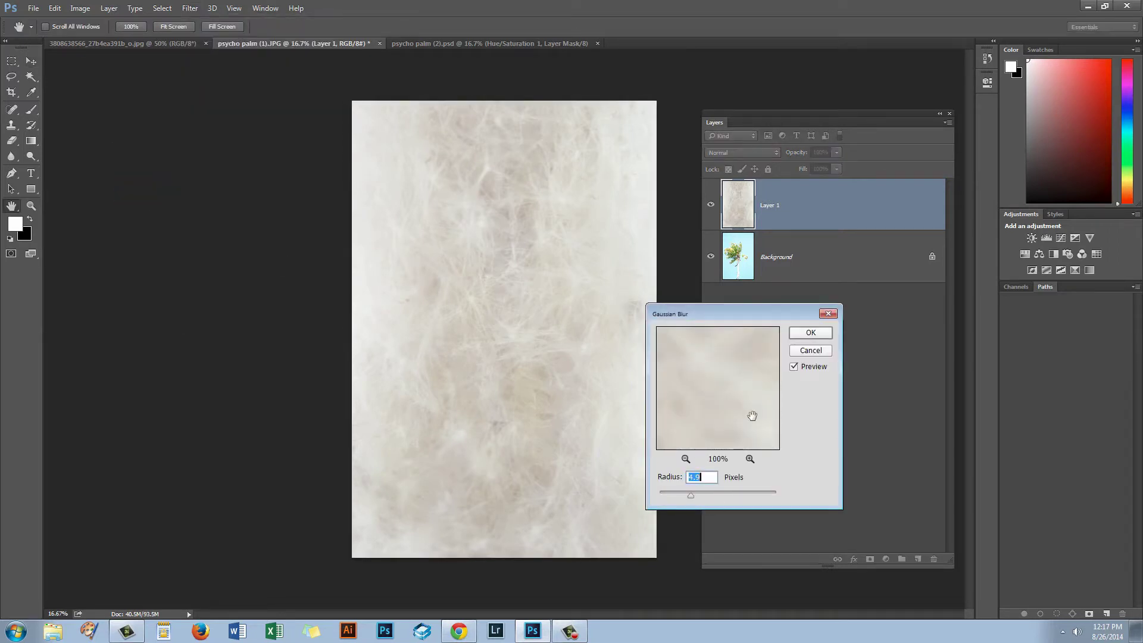
drag(709, 319, 773, 333)
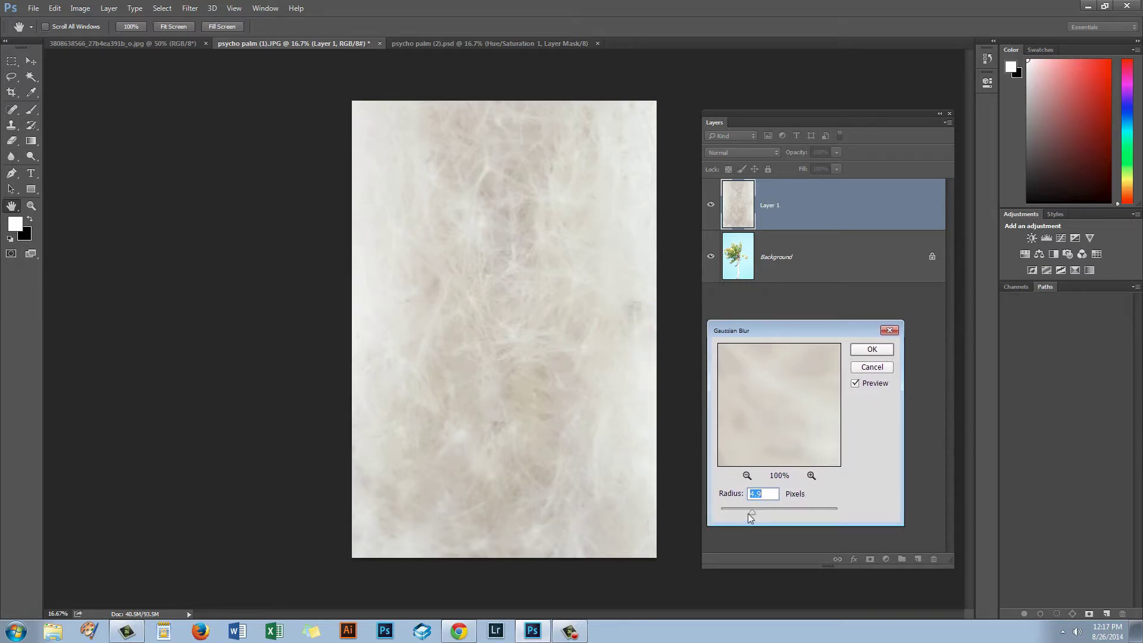
drag(758, 513, 756, 513)
click(873, 350)
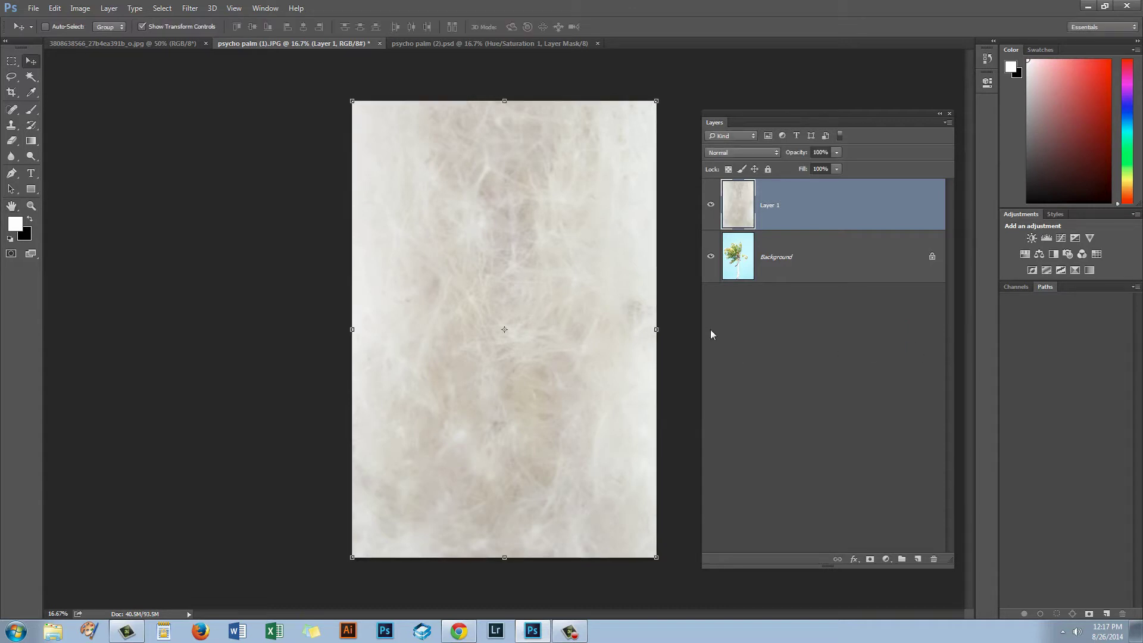
Step: Hide the texture layer and unlock the palm's Background layer so it becomes a regular layer
click(711, 205)
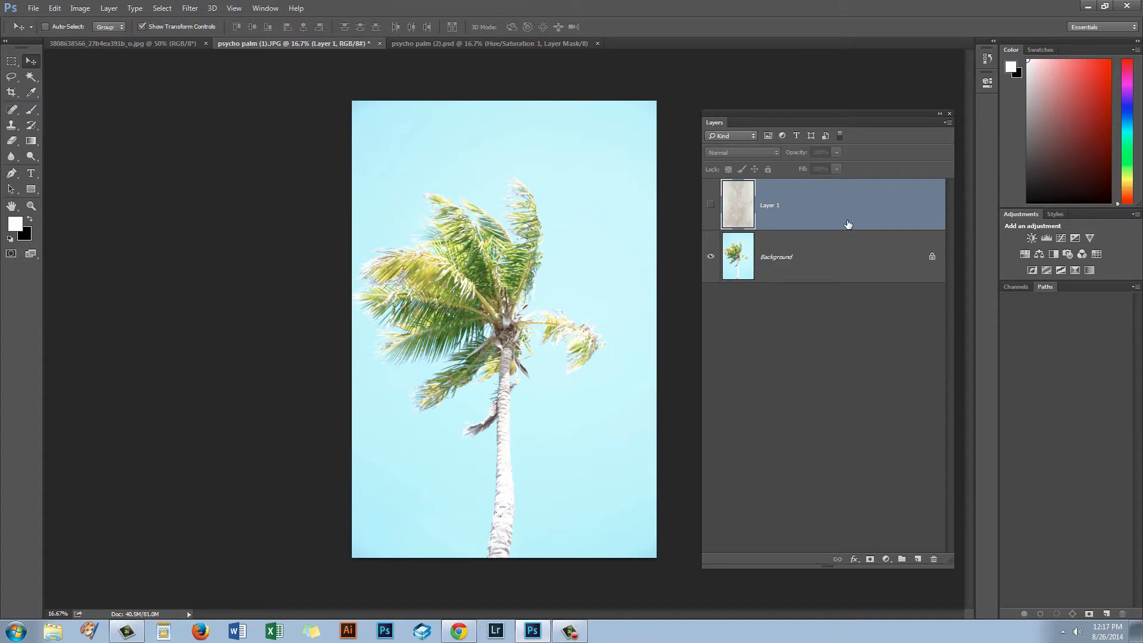
click(767, 266)
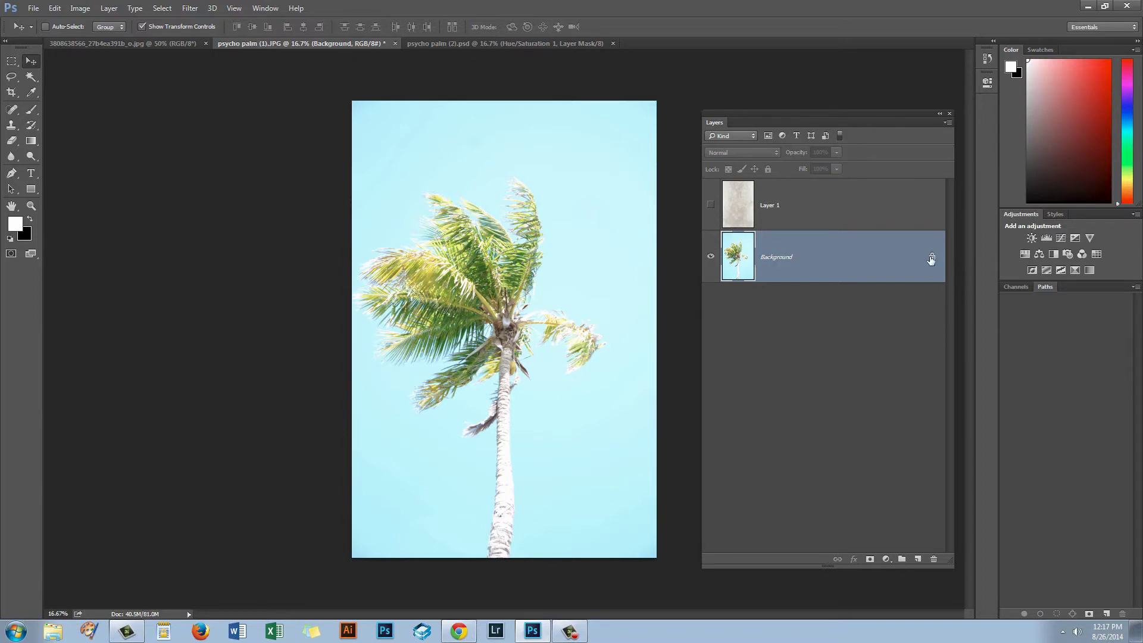
drag(932, 260, 934, 559)
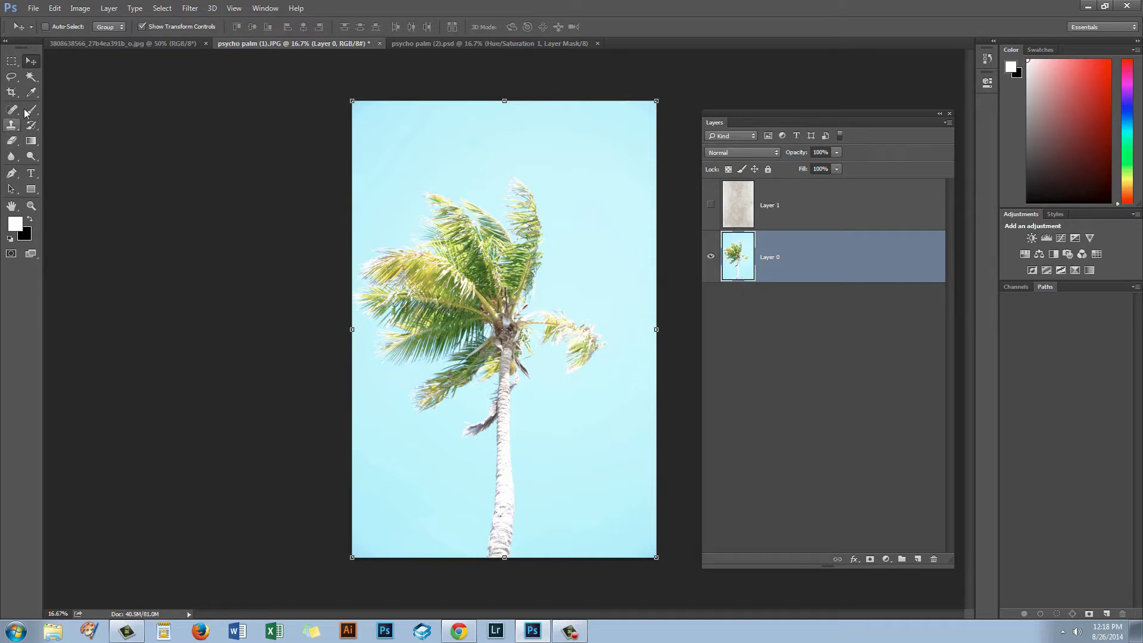
Step: Select the blue sky with the Magic Wand at tolerance 32, non-contiguous, and invert the selection to the palm
click(30, 77)
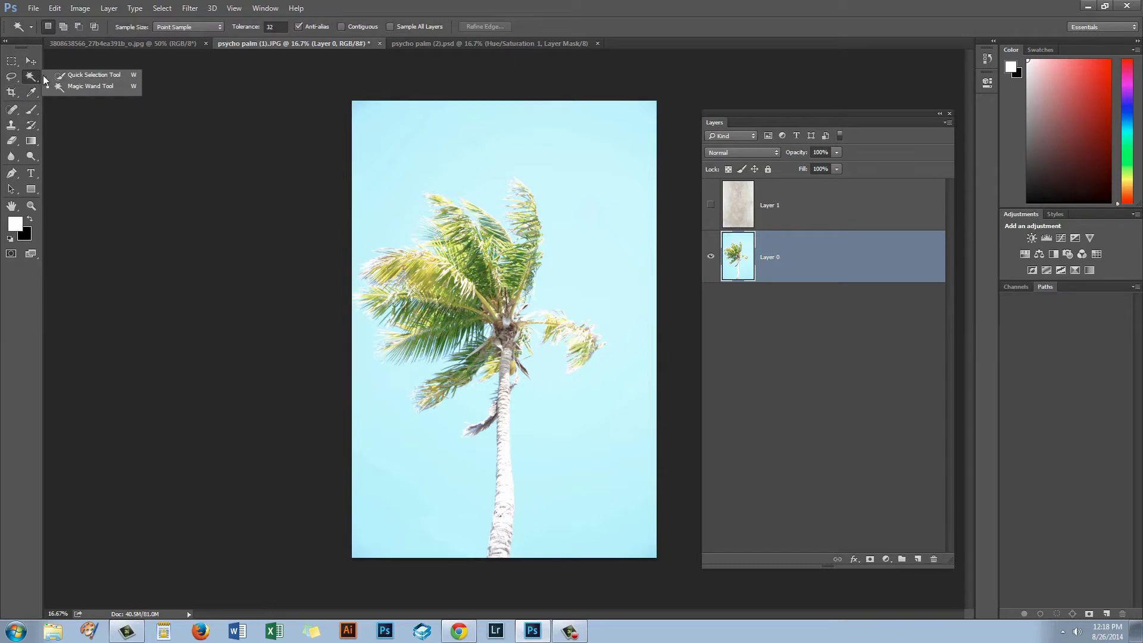
click(83, 86)
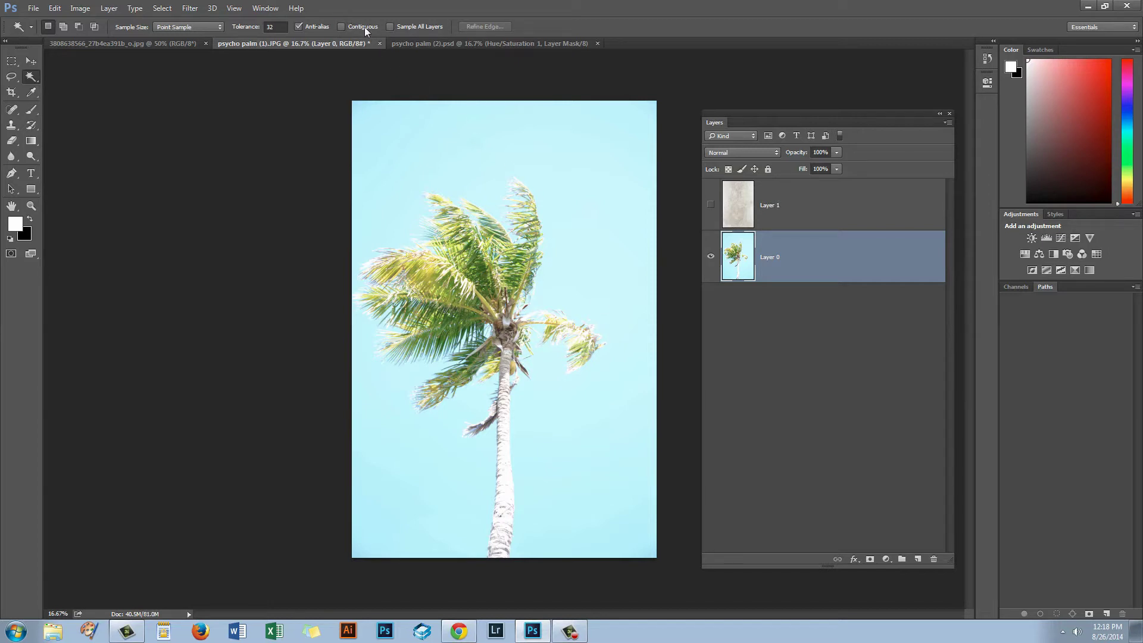
click(582, 140)
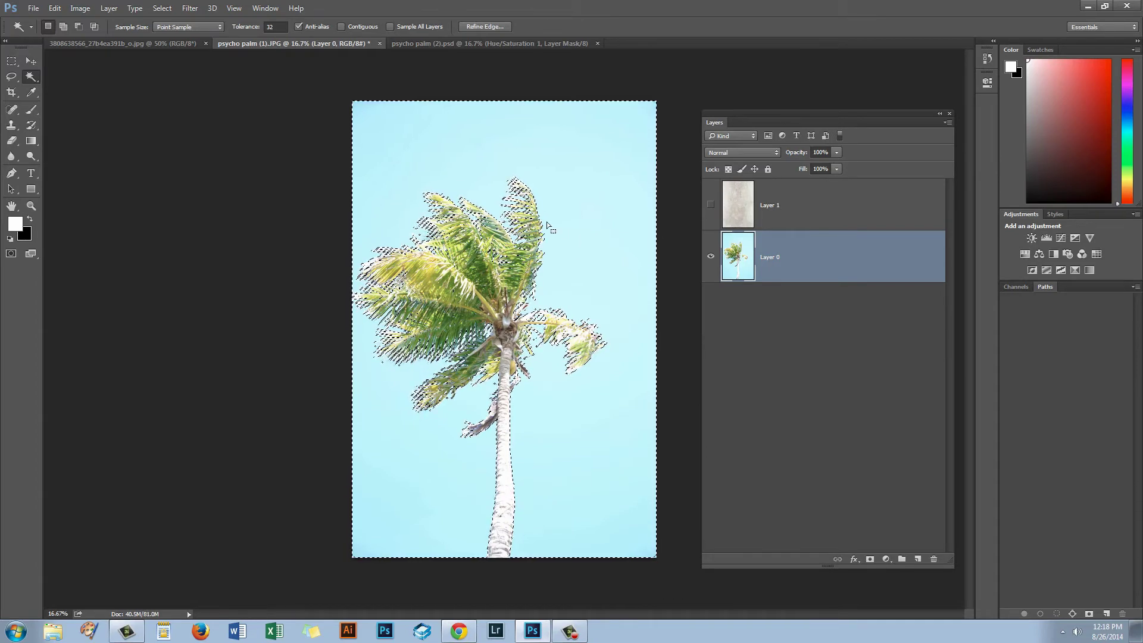
click(161, 8)
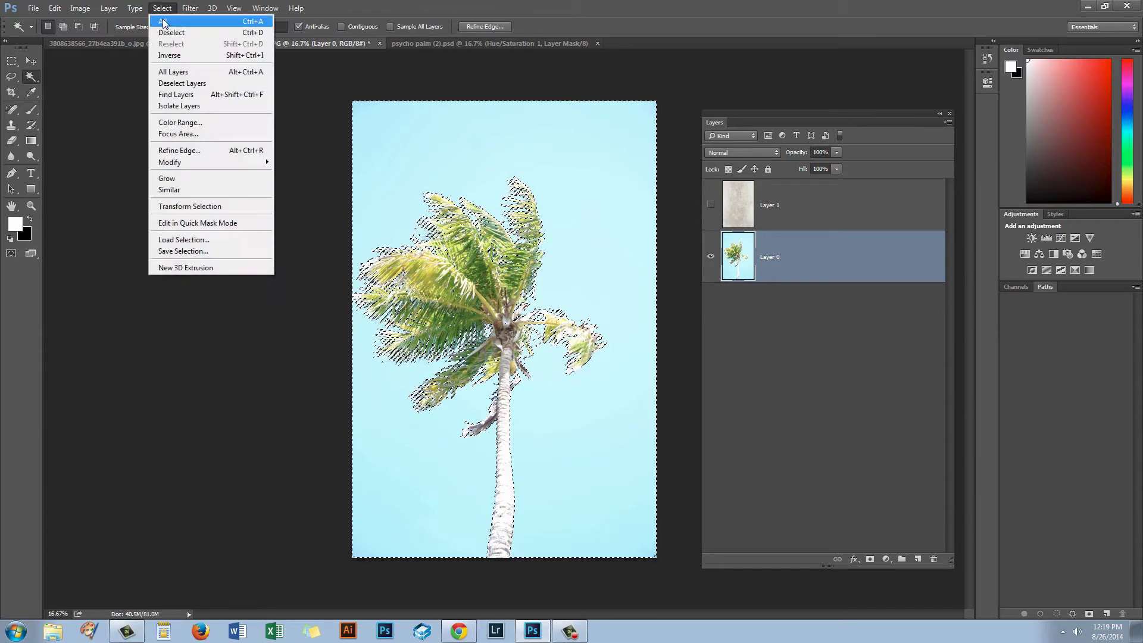
click(169, 55)
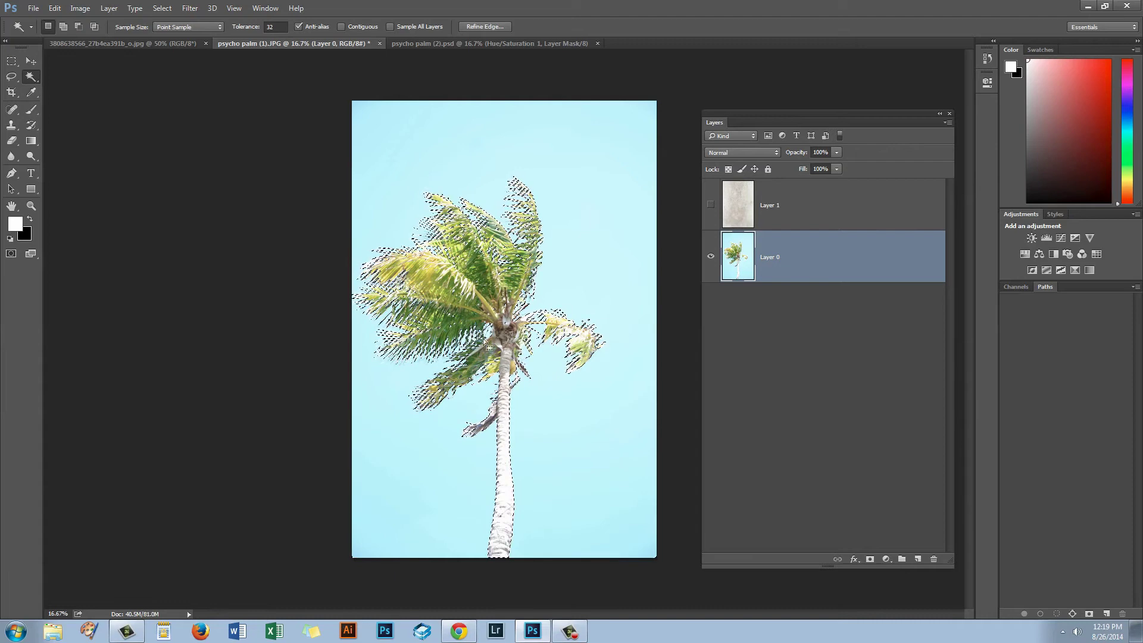
Step: Cut the selected palm out of the sky onto its own layer with Layer Via Cut
click(109, 9)
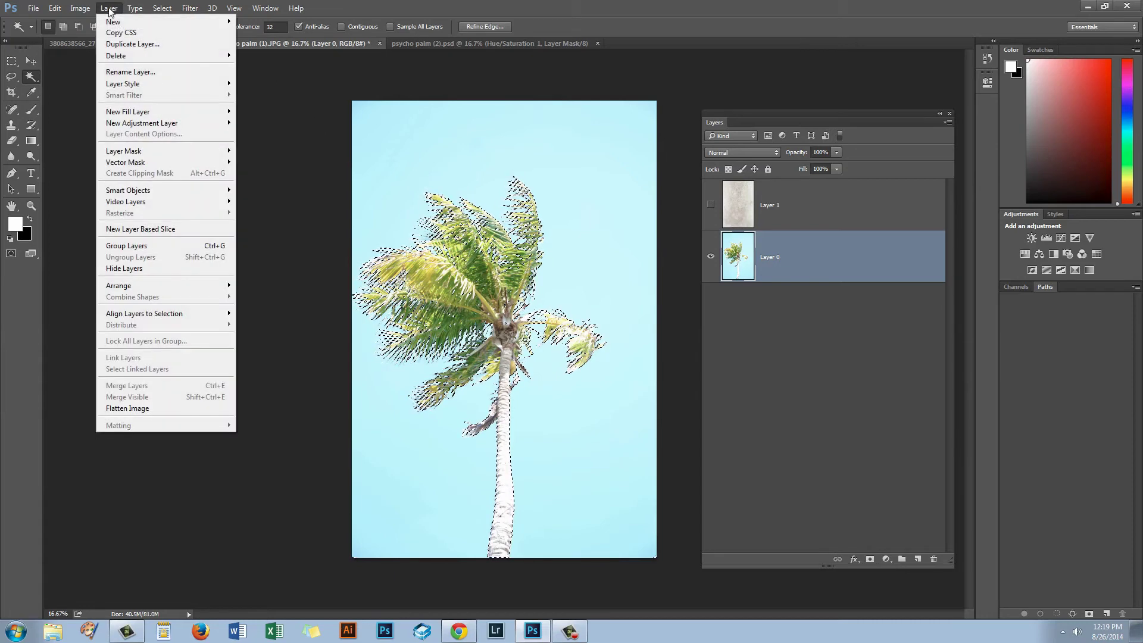
mouse_move(167, 22)
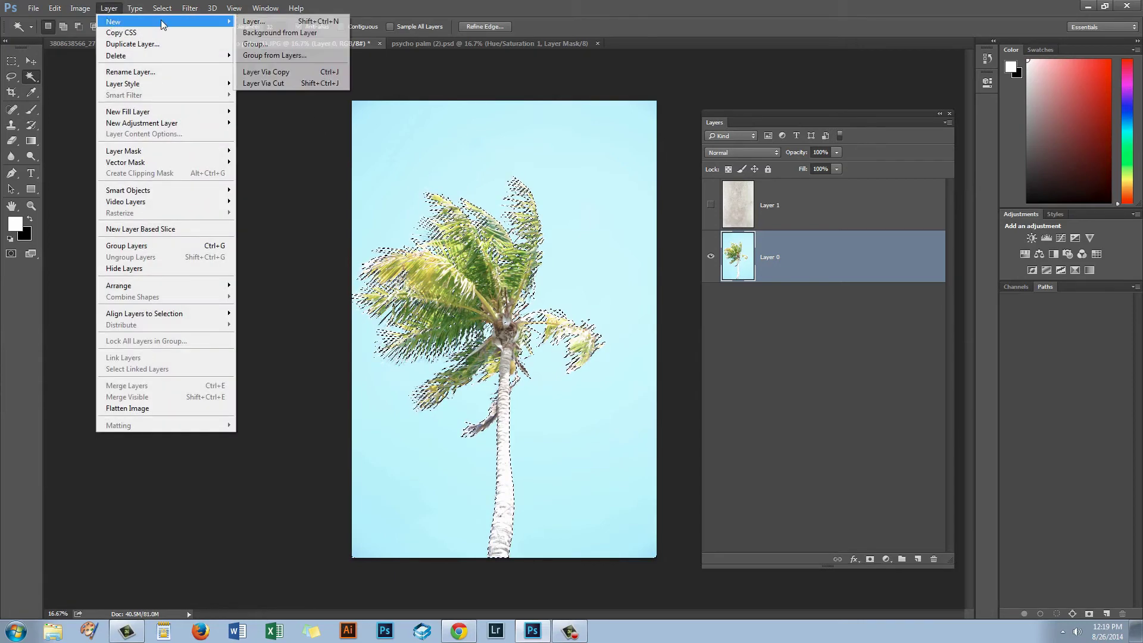
click(262, 83)
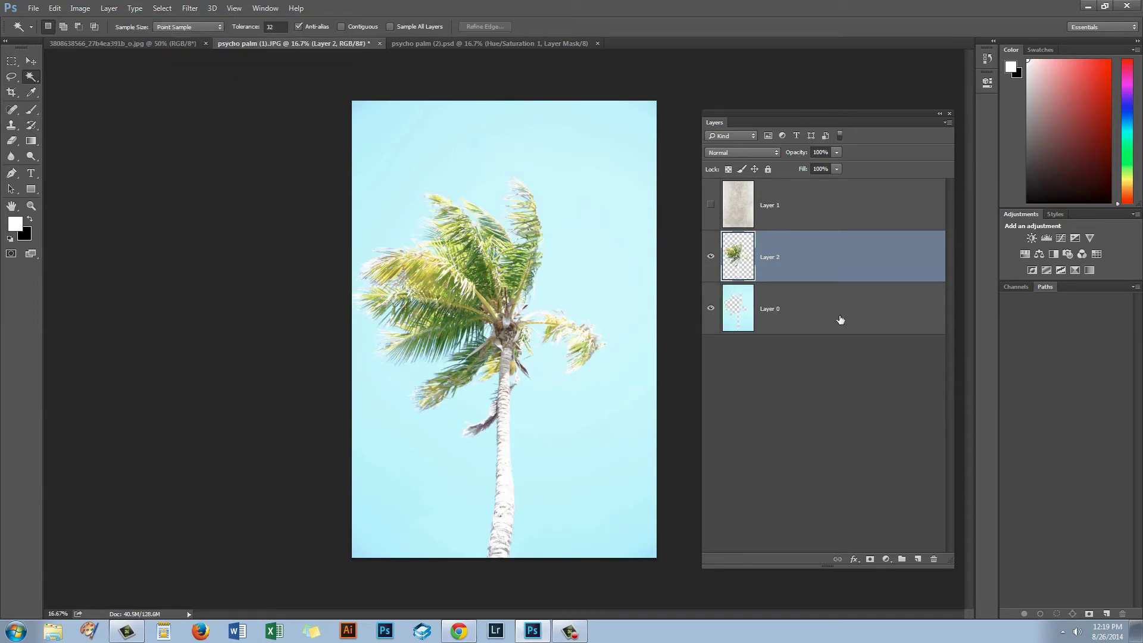
Step: Hide the cut-out palm layer and lasso a loose selection around the palm-shaped hole in the sky
click(710, 258)
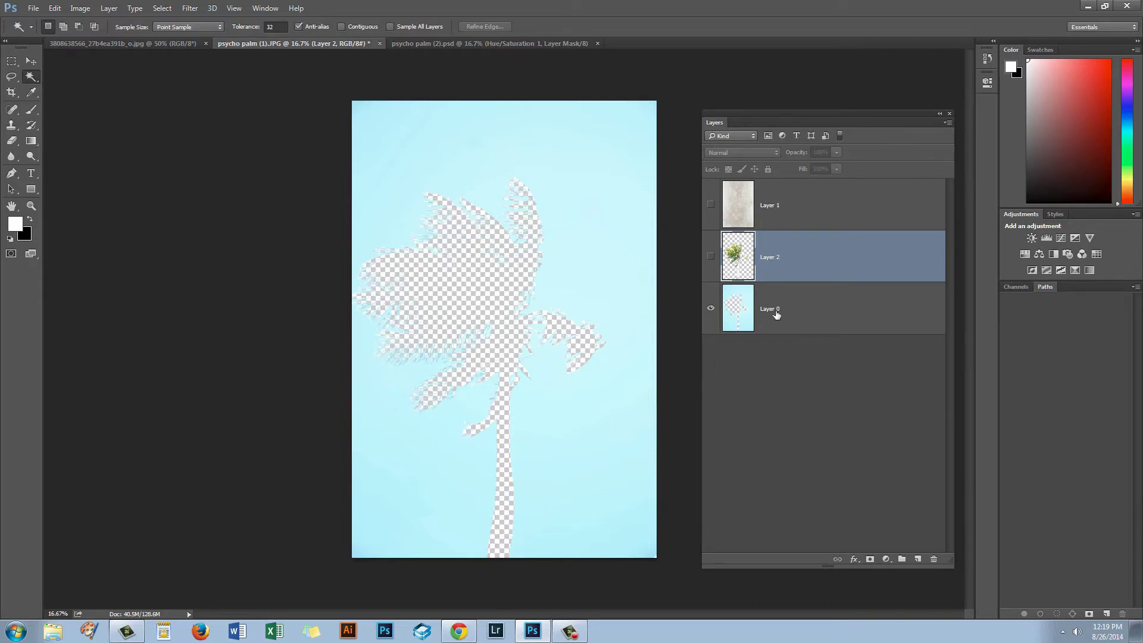
click(11, 78)
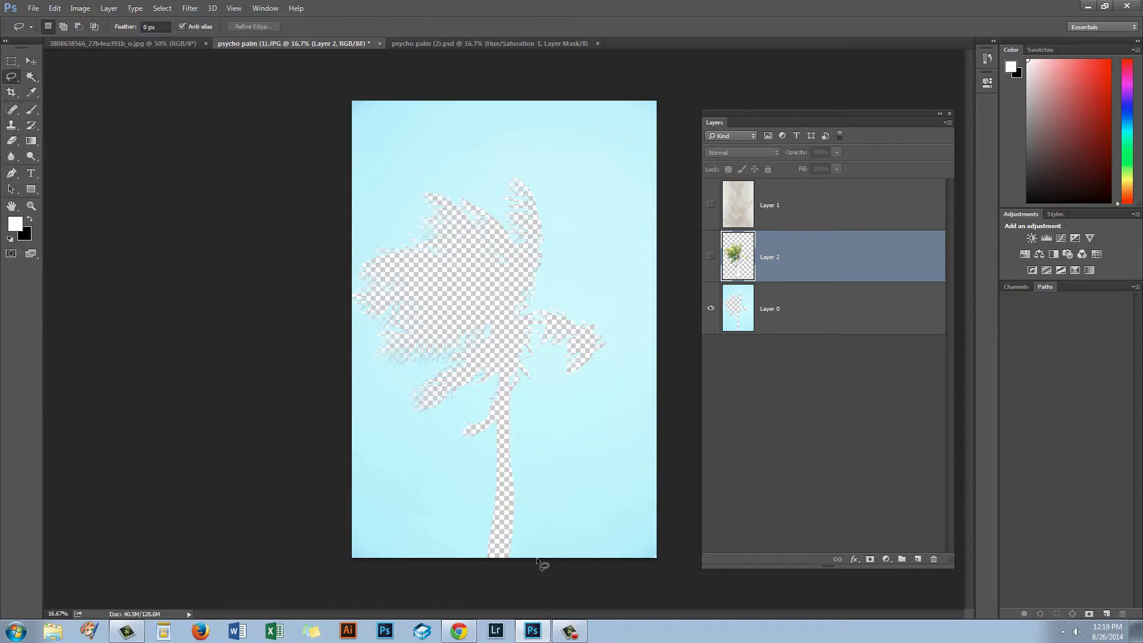
mouse_move(534, 458)
mouse_down()
mouse_move(538, 402)
mouse_move(551, 387)
mouse_move(589, 392)
mouse_up()
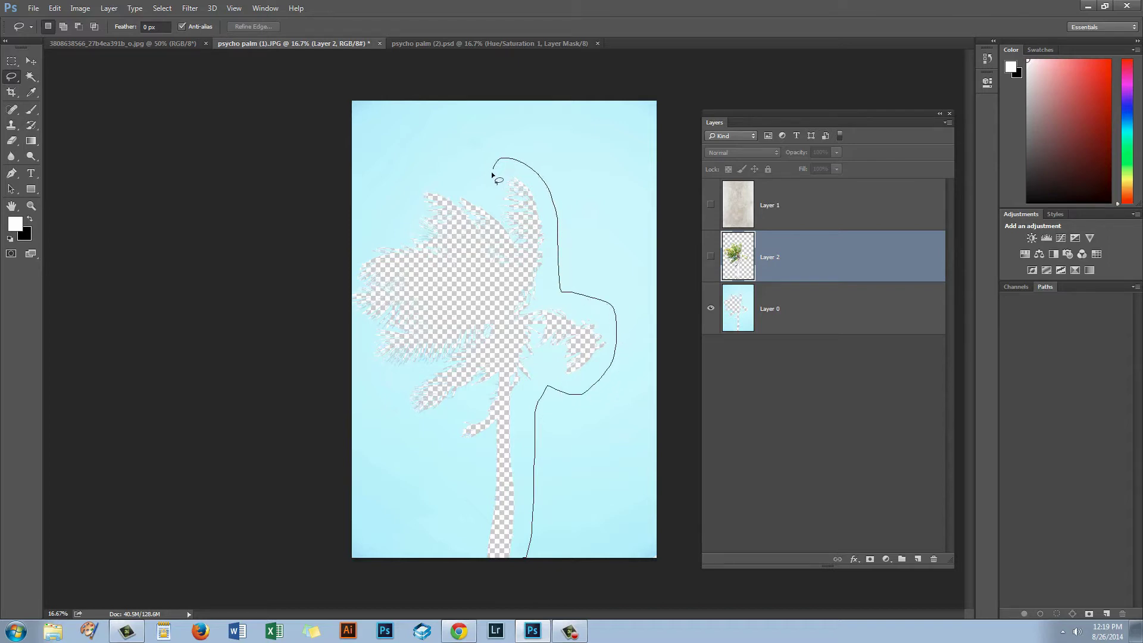
mouse_move(406, 189)
mouse_down()
mouse_move(357, 249)
mouse_move(343, 297)
mouse_up()
mouse_move(363, 368)
mouse_down()
mouse_move(396, 384)
mouse_move(393, 417)
mouse_move(414, 427)
mouse_move(456, 415)
mouse_move(444, 451)
mouse_move(477, 449)
mouse_move(478, 460)
mouse_move(467, 578)
mouse_move(528, 588)
mouse_up()
Step: Fill the selected hole on the sky layer, Layer 0, using Content-Aware and deselect
click(54, 8)
click(767, 267)
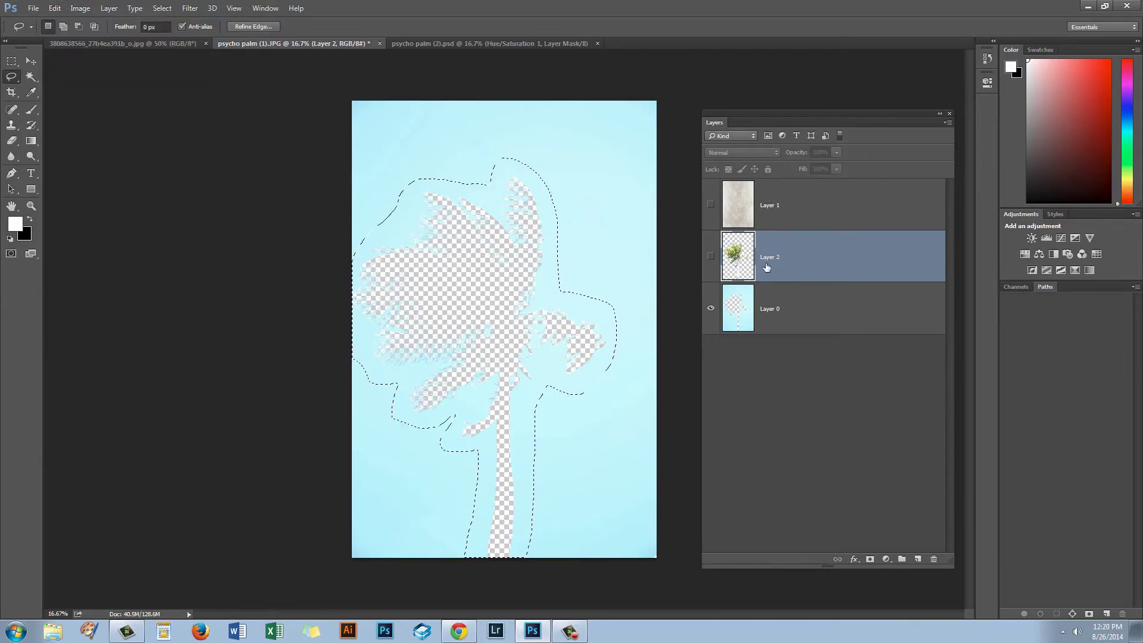
click(777, 303)
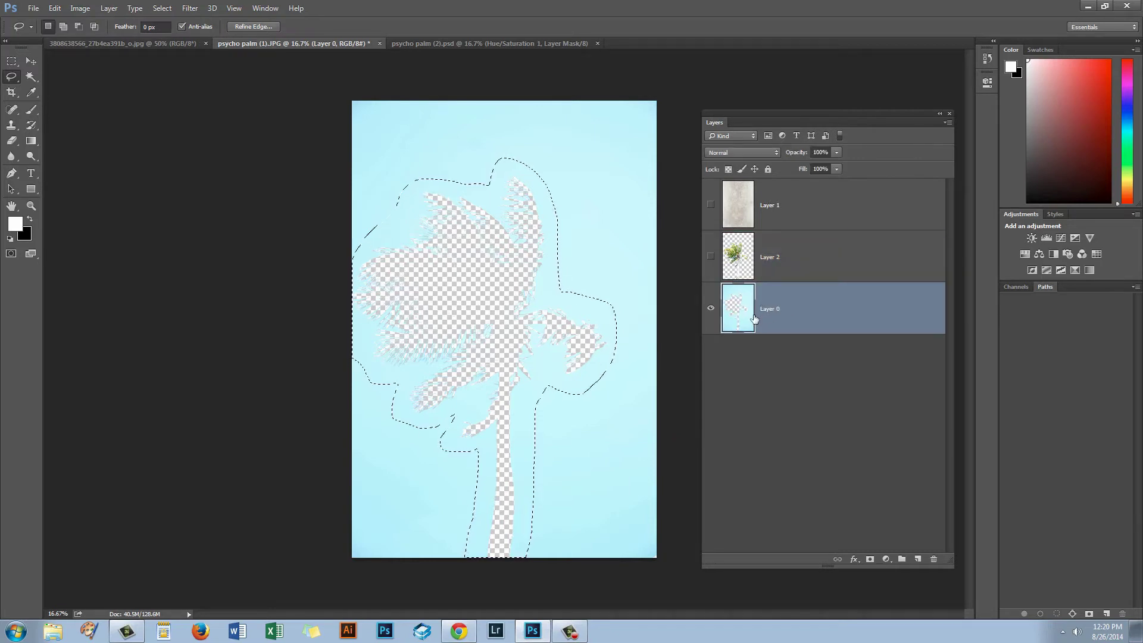
click(54, 8)
click(61, 178)
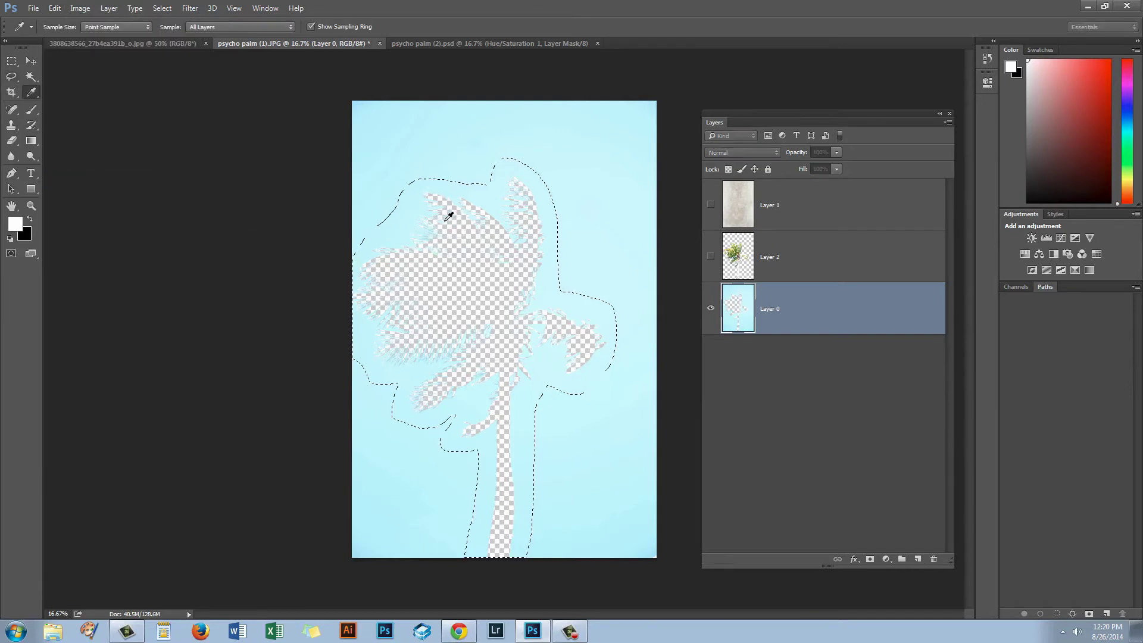
drag(748, 304, 213, 186)
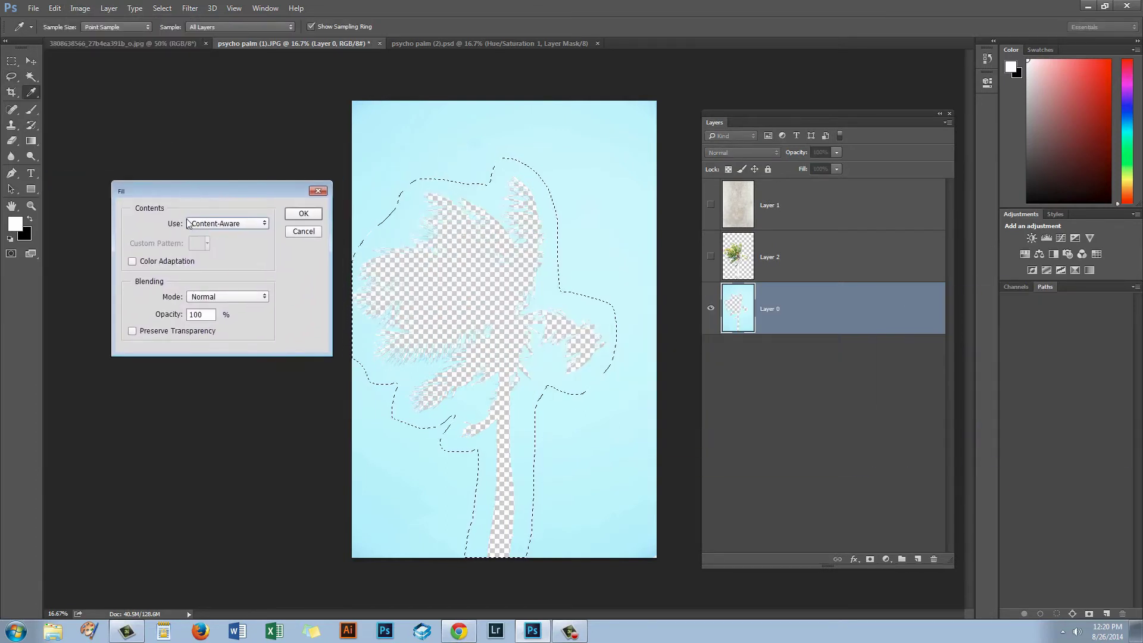
click(263, 225)
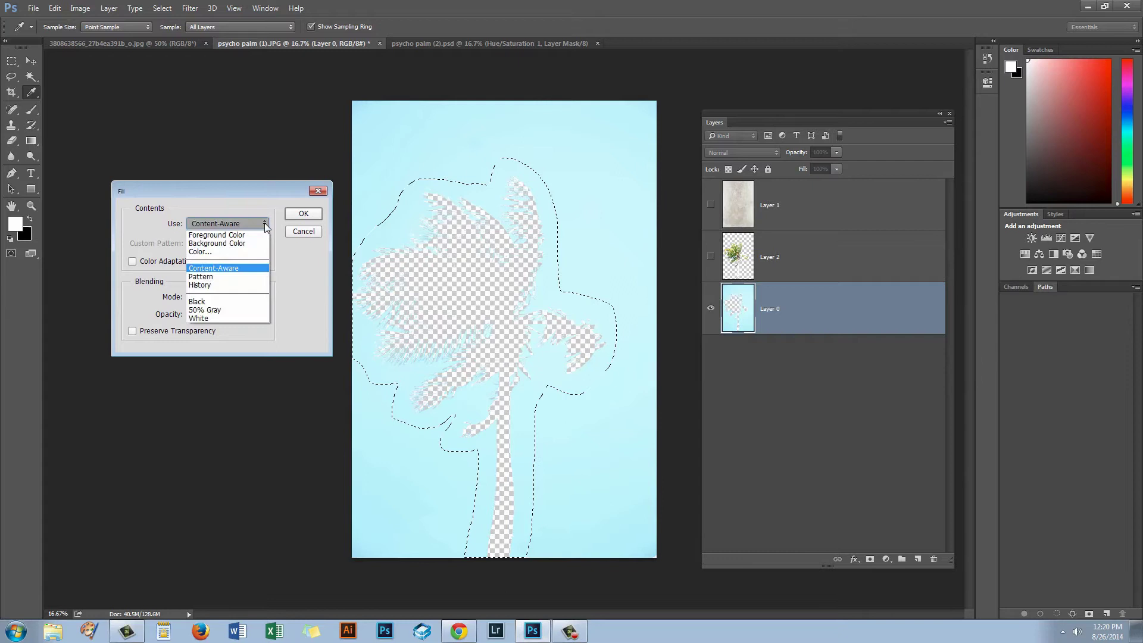
click(231, 272)
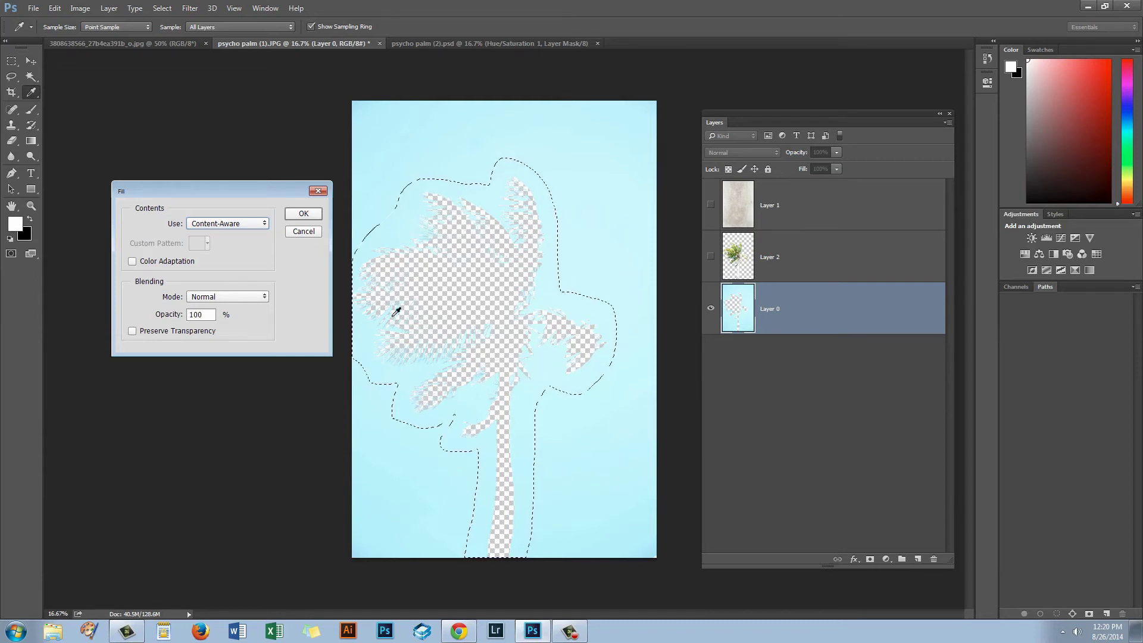
click(297, 213)
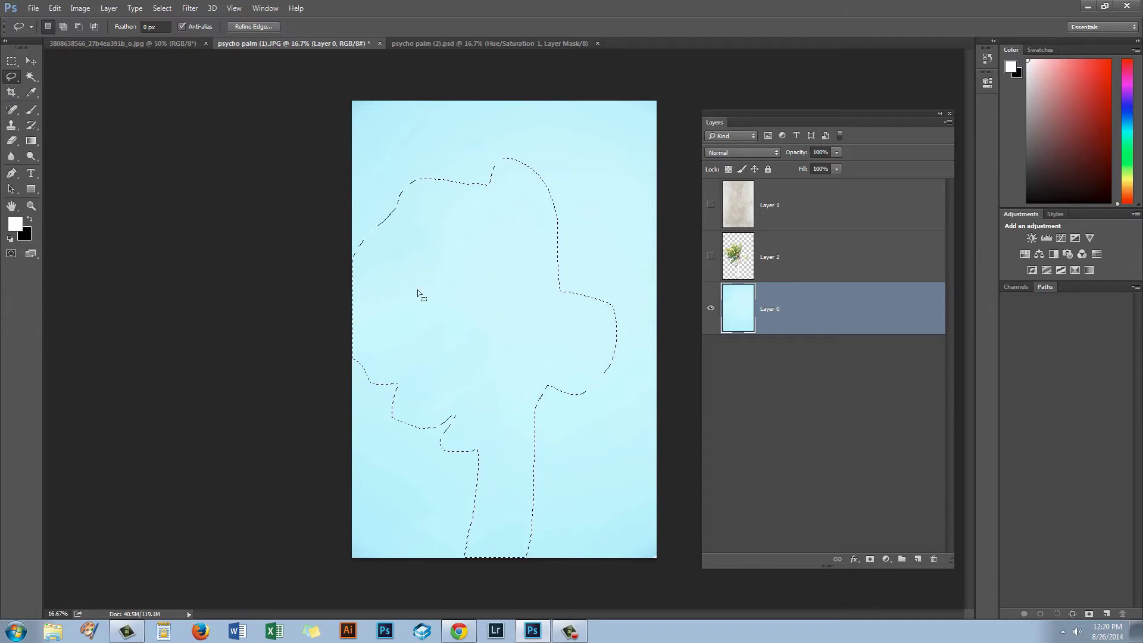
click(159, 10)
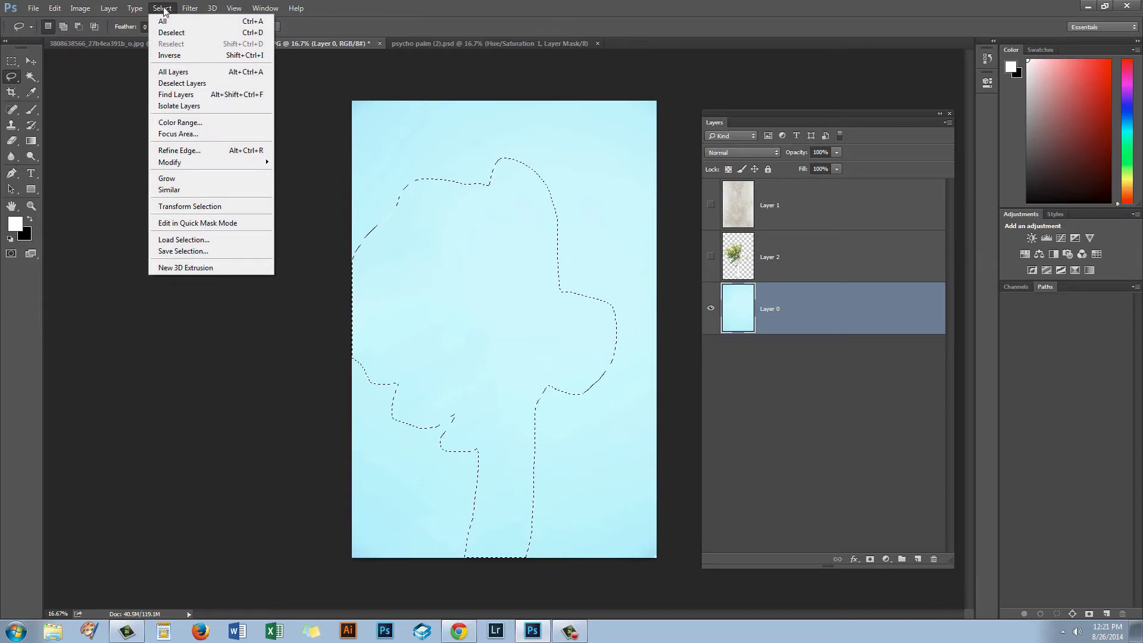
click(171, 32)
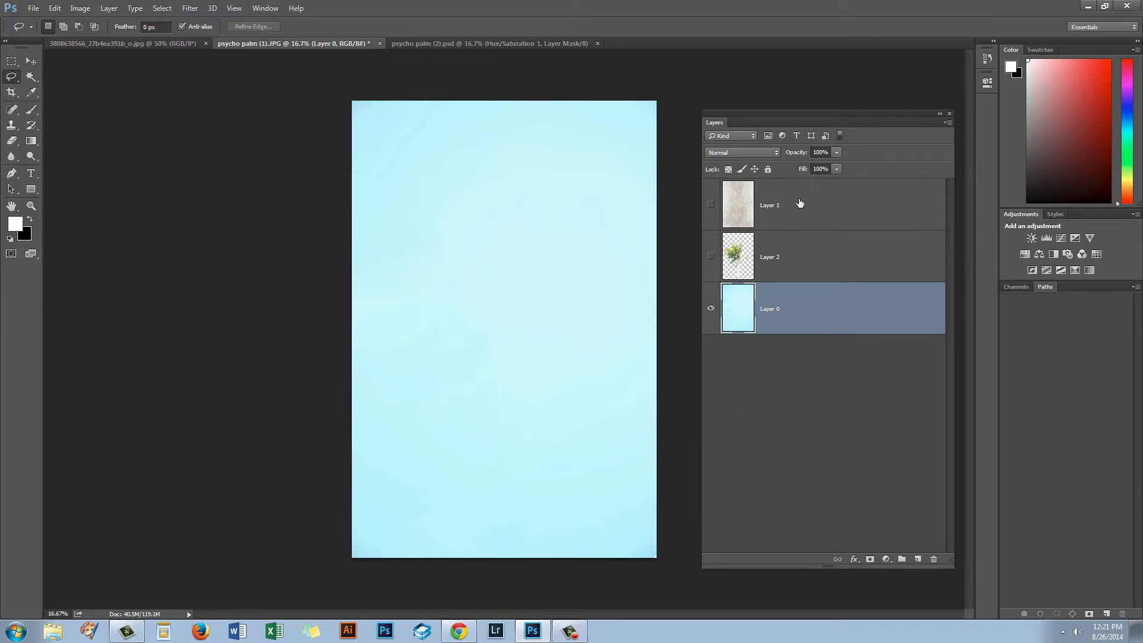
Step: Show the texture layer, Layer 1, and place it between the palm layer and the sky layer
click(774, 205)
click(710, 204)
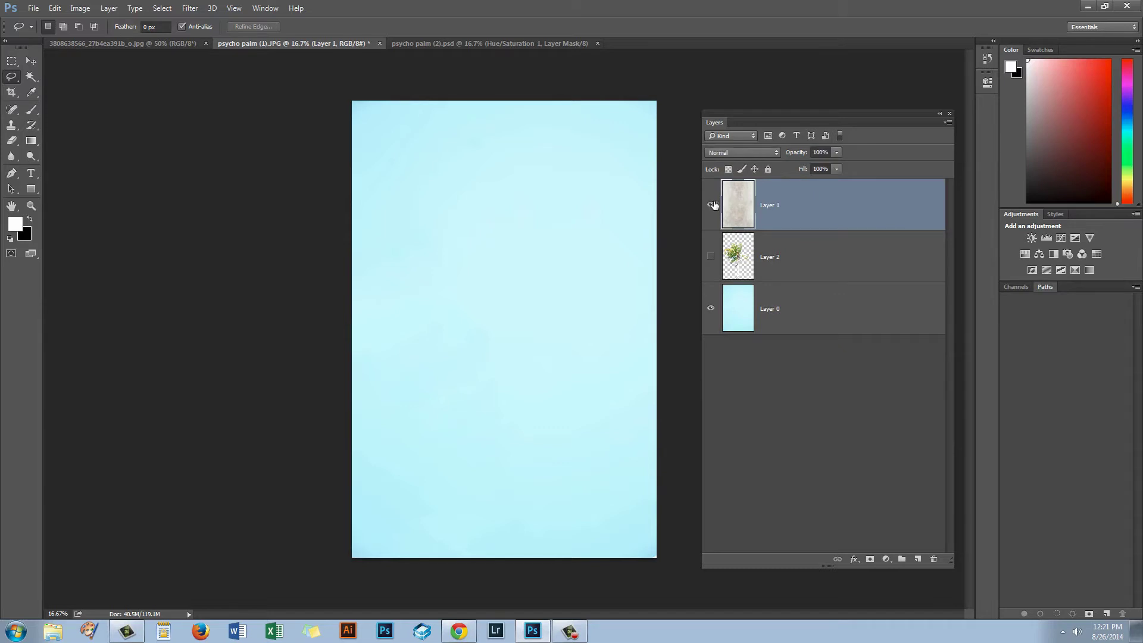
drag(791, 206, 774, 285)
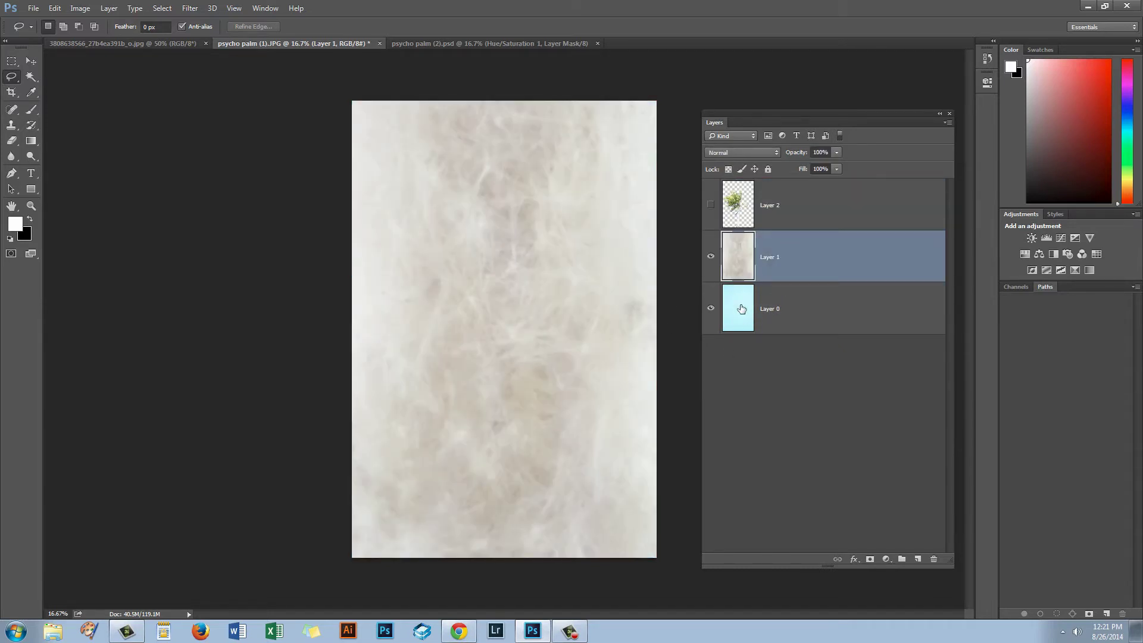
Step: Cycle through the texture layer's blend modes, settle on Color Burn, and compare the sky with and without the texture
click(752, 152)
click(751, 170)
key(Down)
key(Down)
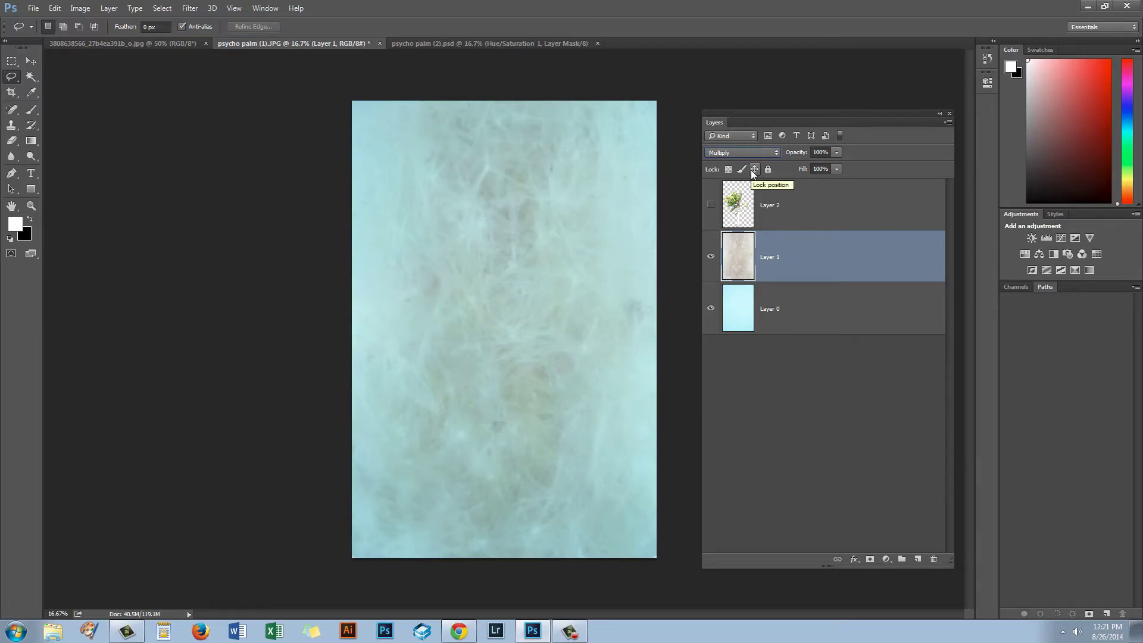
key(Down)
key(Down)
key(Down)
key(Down)
key(Down)
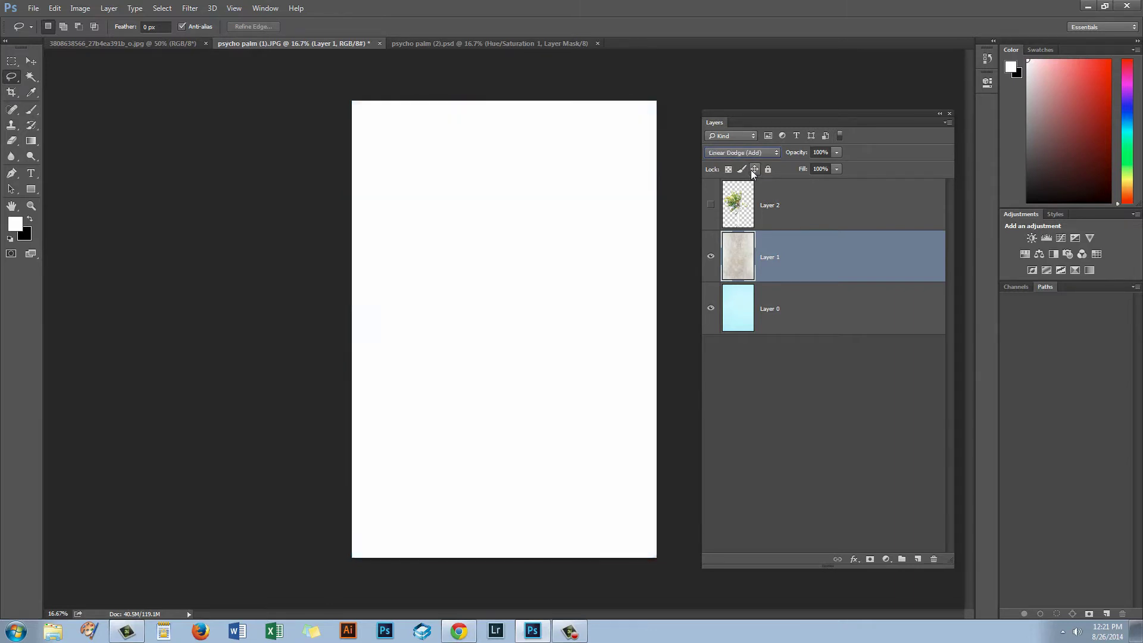
key(Down)
key(Down)
key(Down)
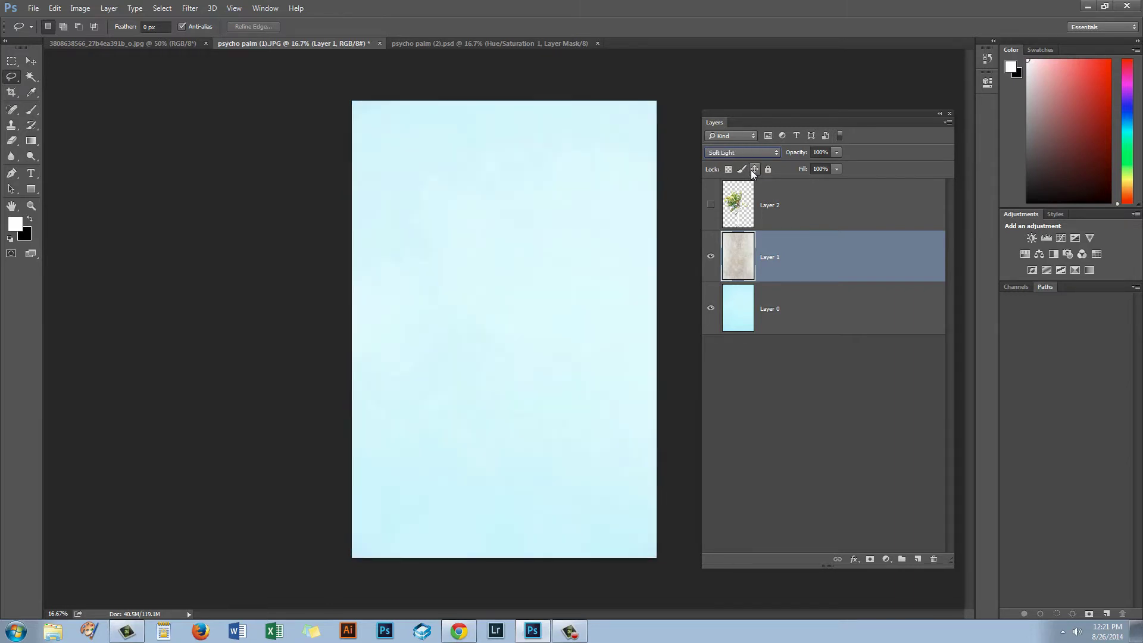
key(Down)
key(Up)
key(Down)
key(Down)
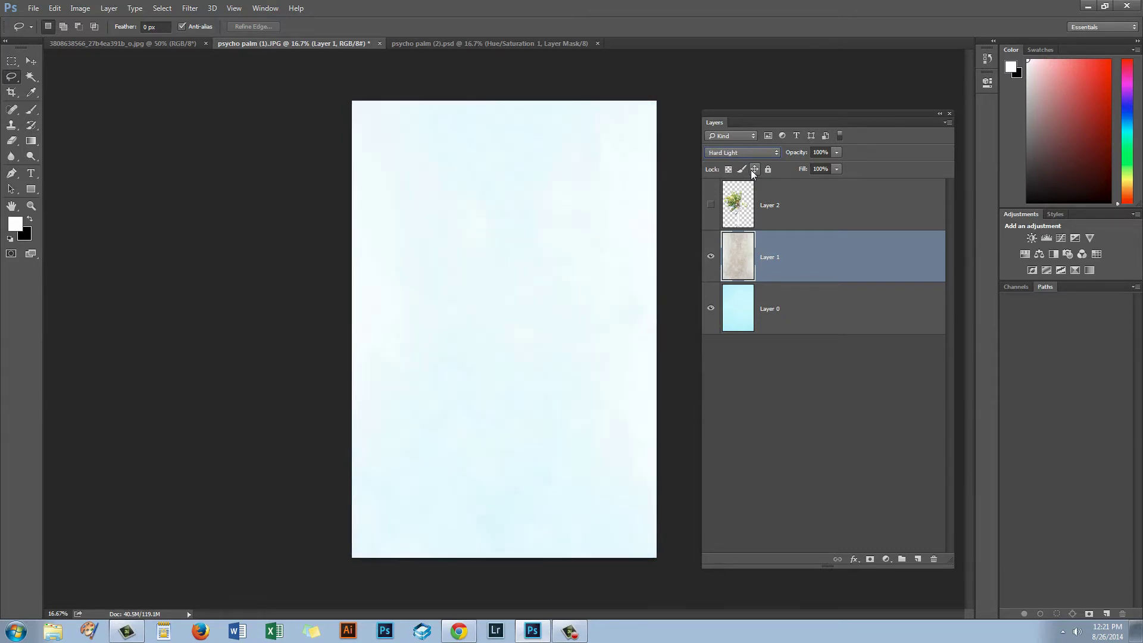
key(Down)
key(Down)
key(Down)
key(Down)
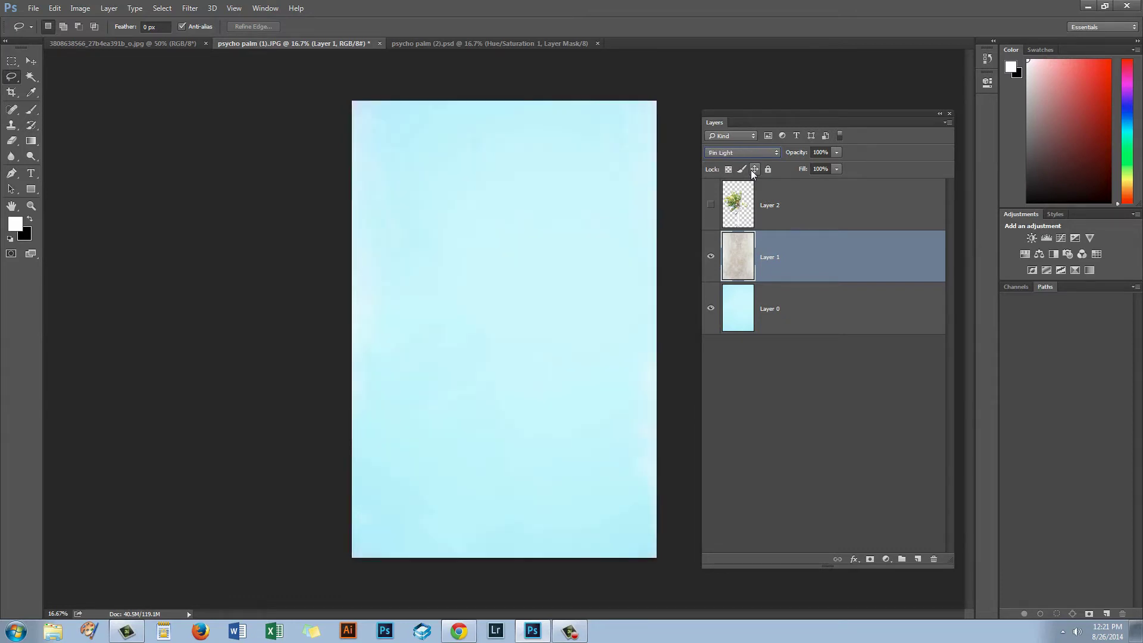
key(Down)
key(Down)
key(Down)
key(Down)
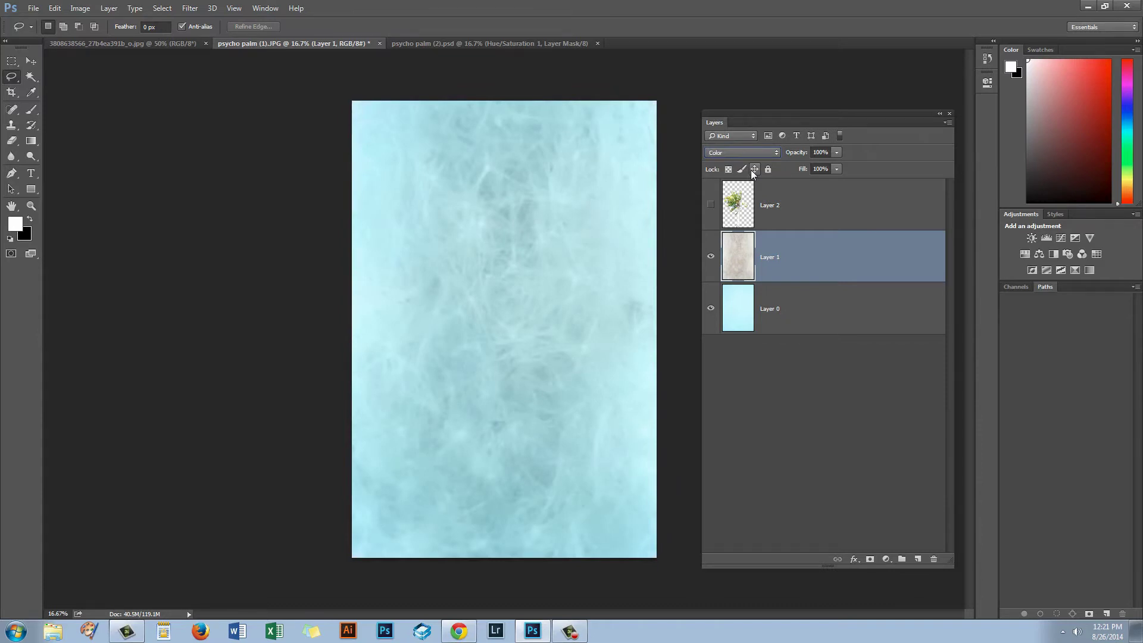
key(Up)
key(Up)
key(Up)
key(Up)
key(Up)
key(Up)
key(Up)
key(Up)
key(Up)
key(Up)
key(Up)
key(Up)
key(Up)
key(Up)
key(Up)
key(Up)
key(Up)
key(Up)
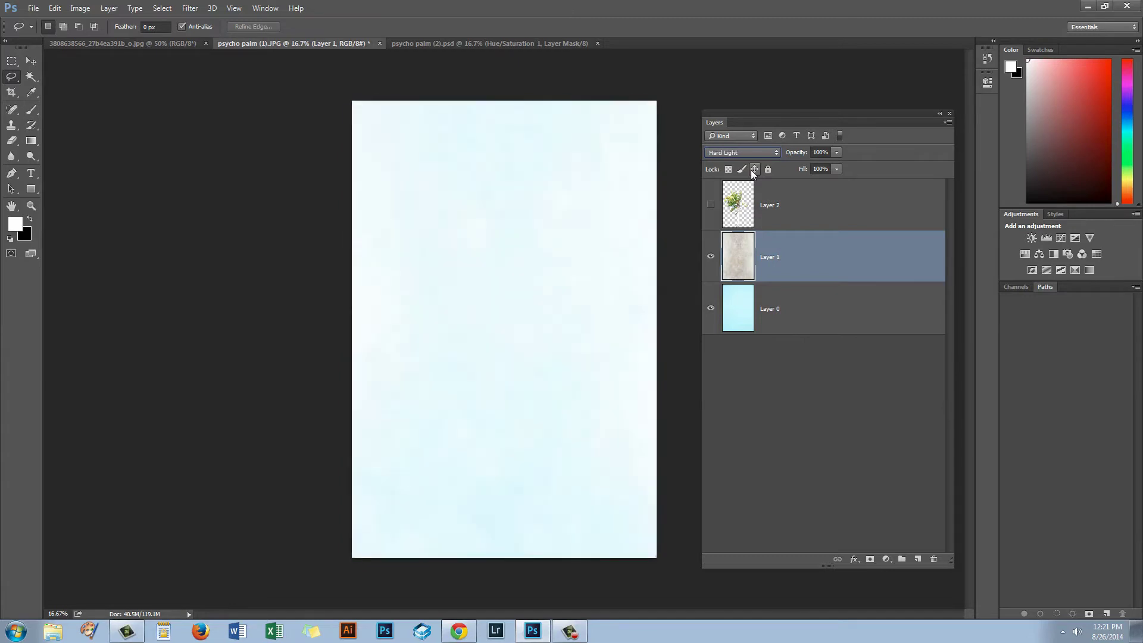
key(Up)
key(Up)
key(Up)
key(Up)
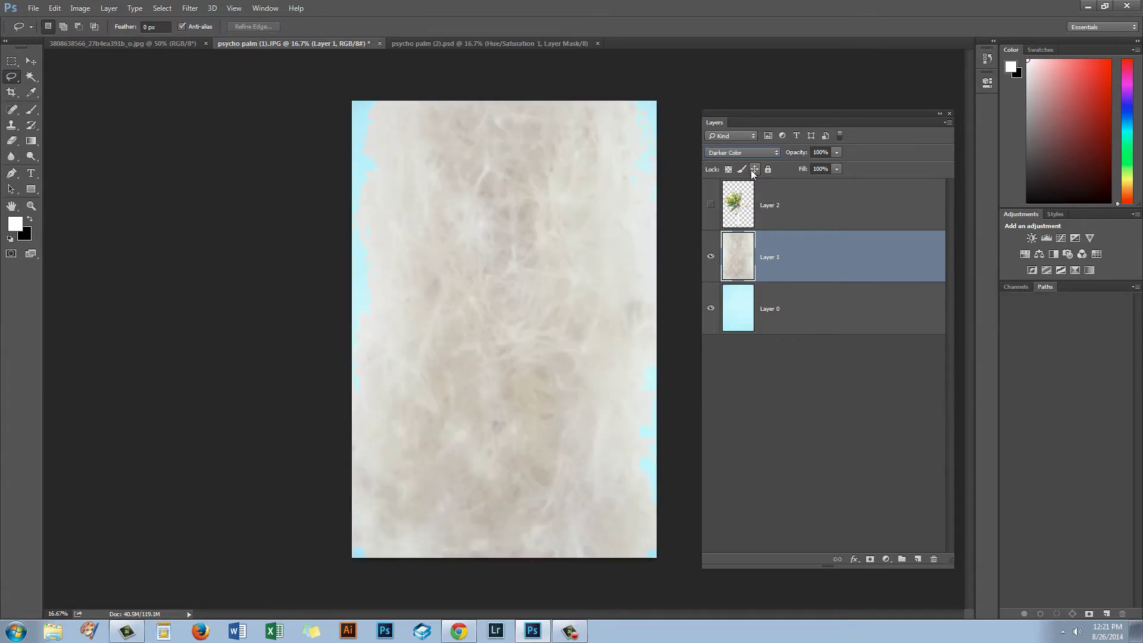
key(Up)
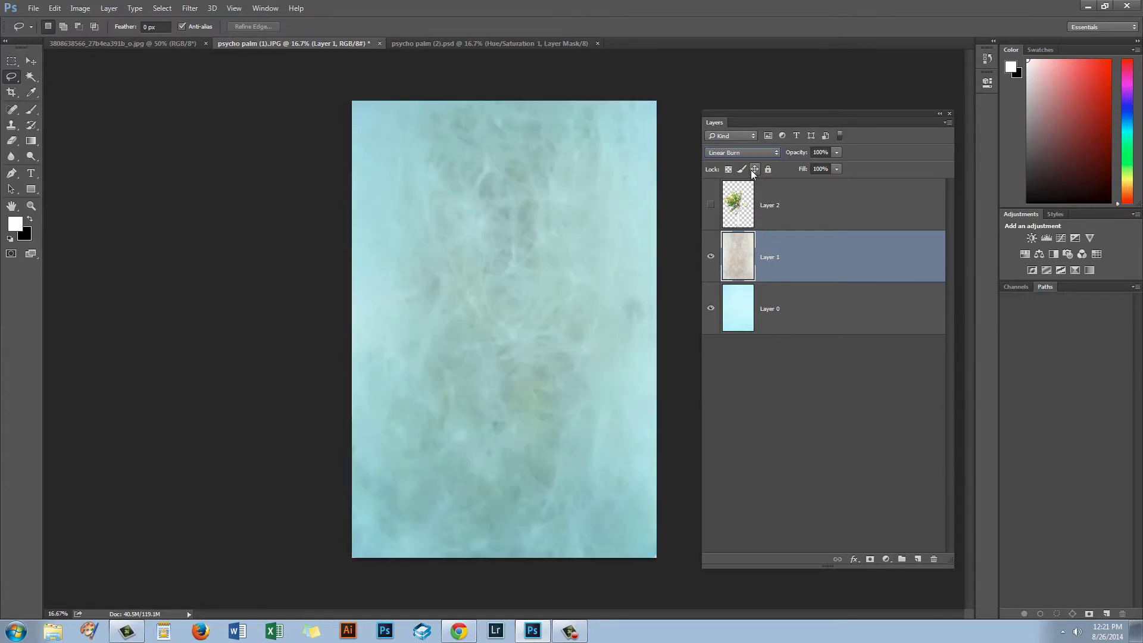
key(Down)
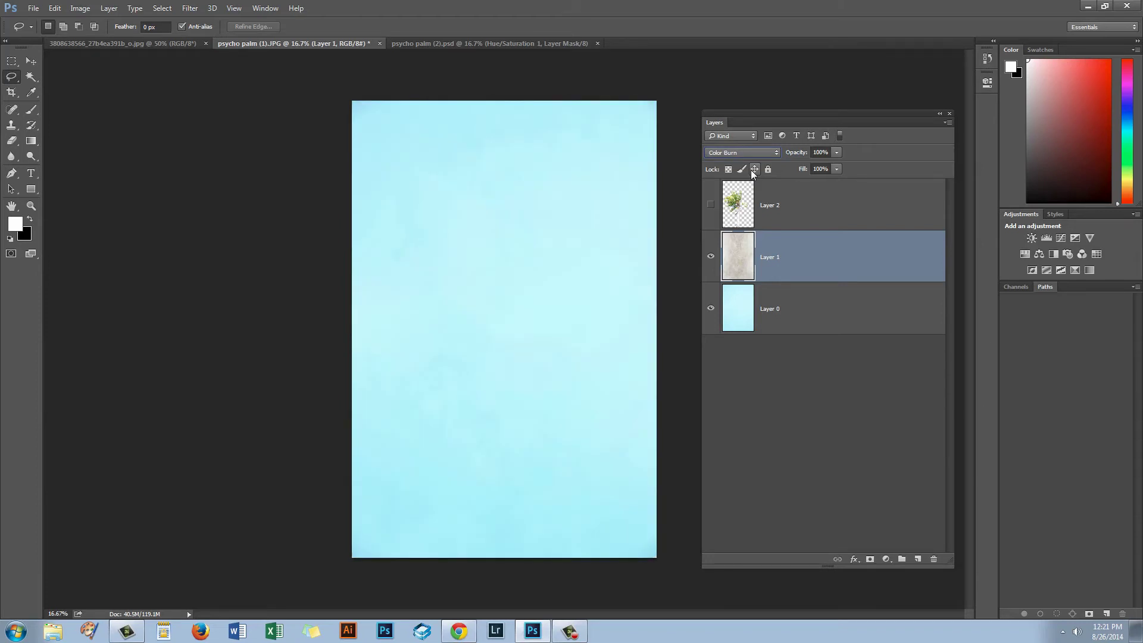
click(835, 375)
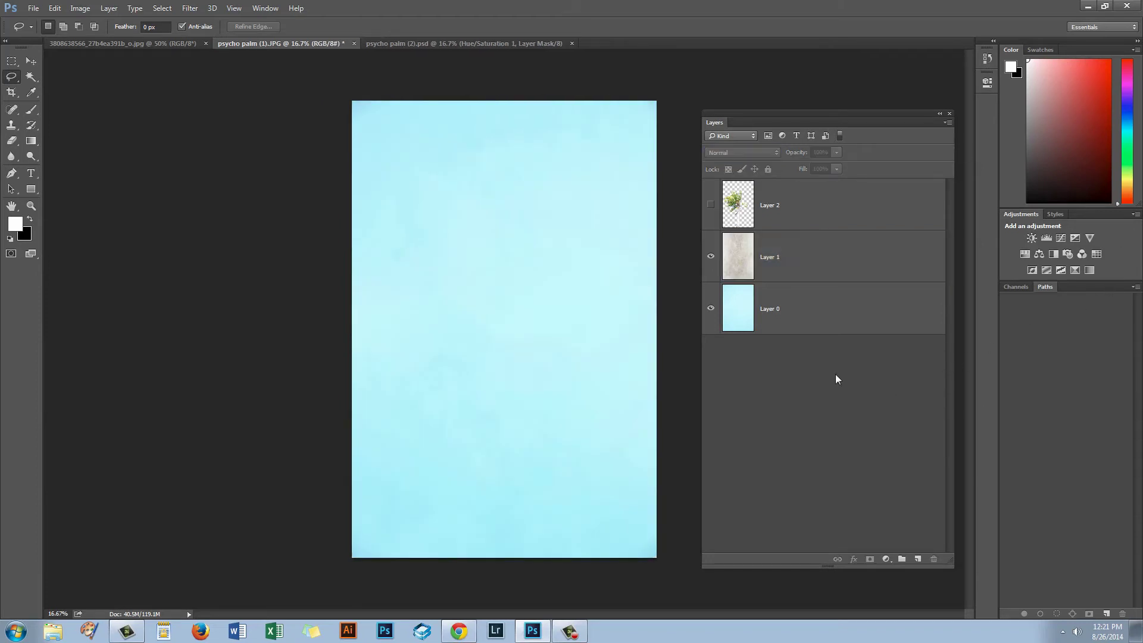
click(710, 257)
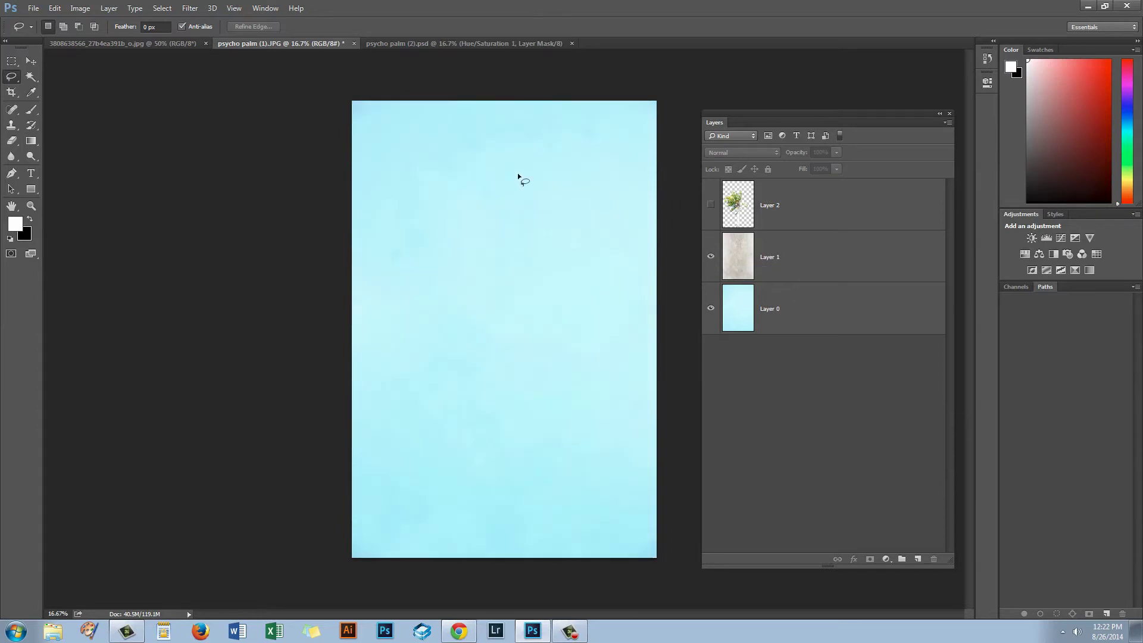
Step: Open a Curves adjustment on the texture layer and raise the RGB black point to input 107
click(743, 259)
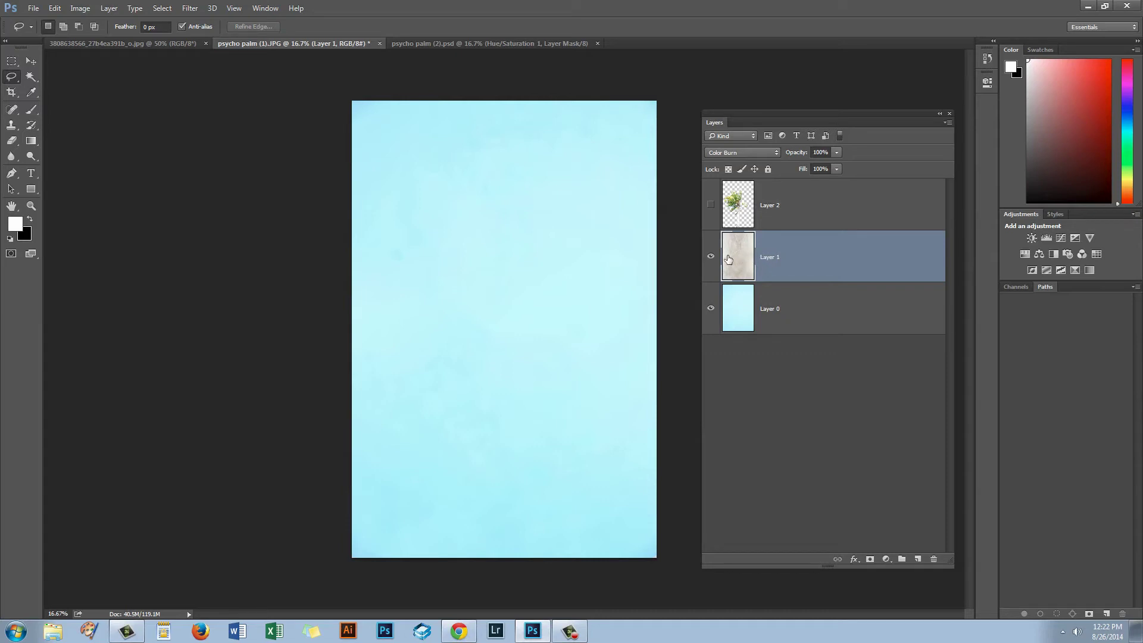
click(77, 9)
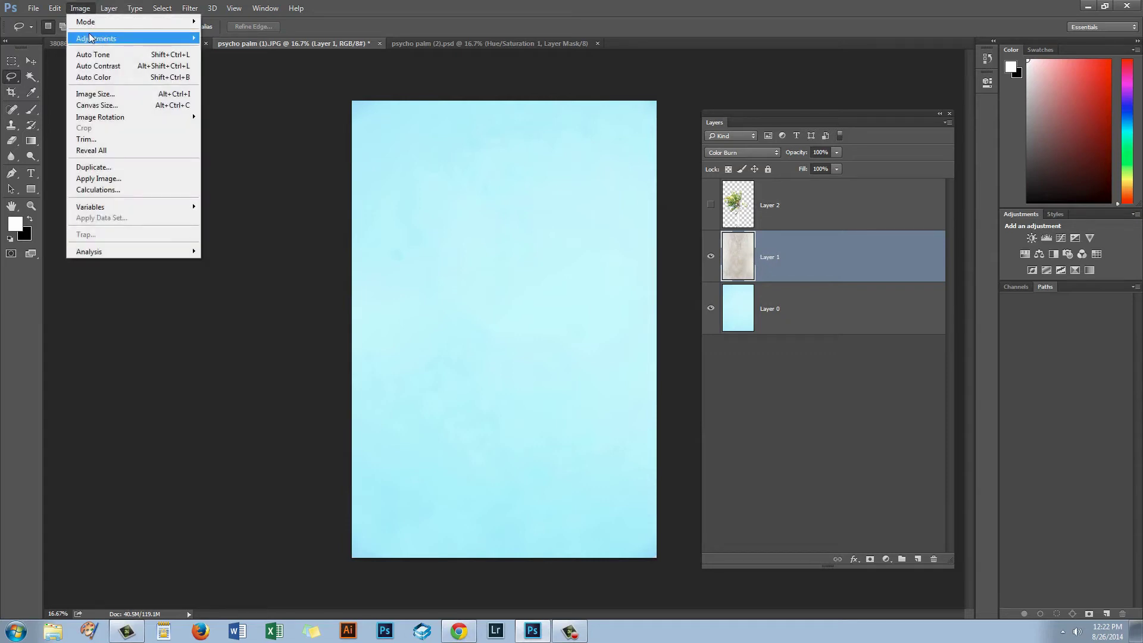
mouse_move(93, 39)
click(227, 62)
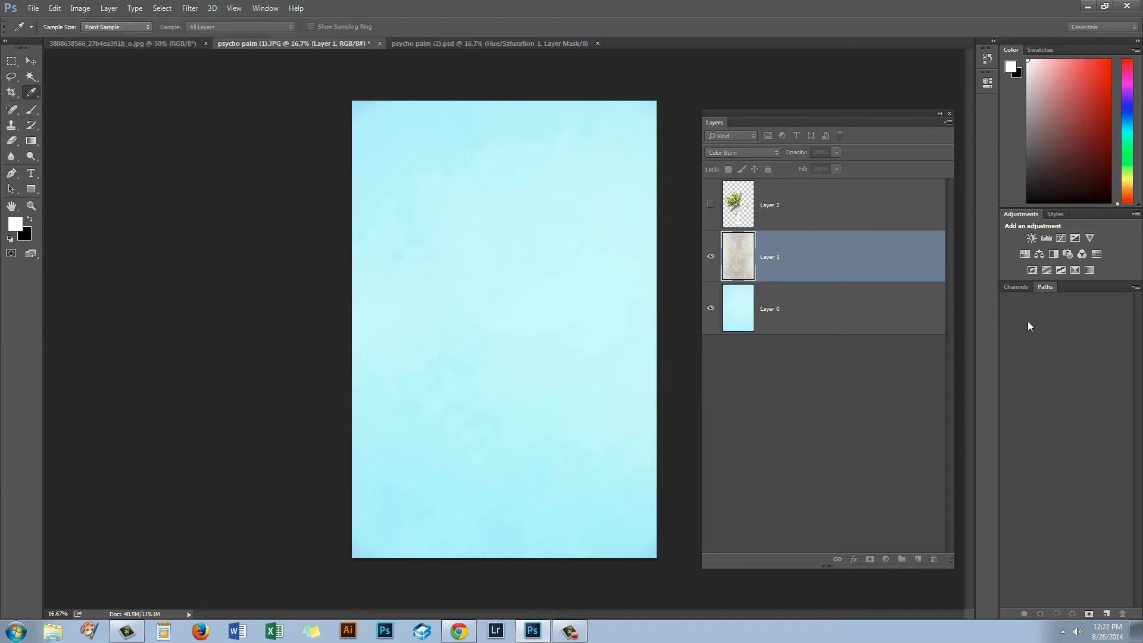
drag(829, 238, 881, 126)
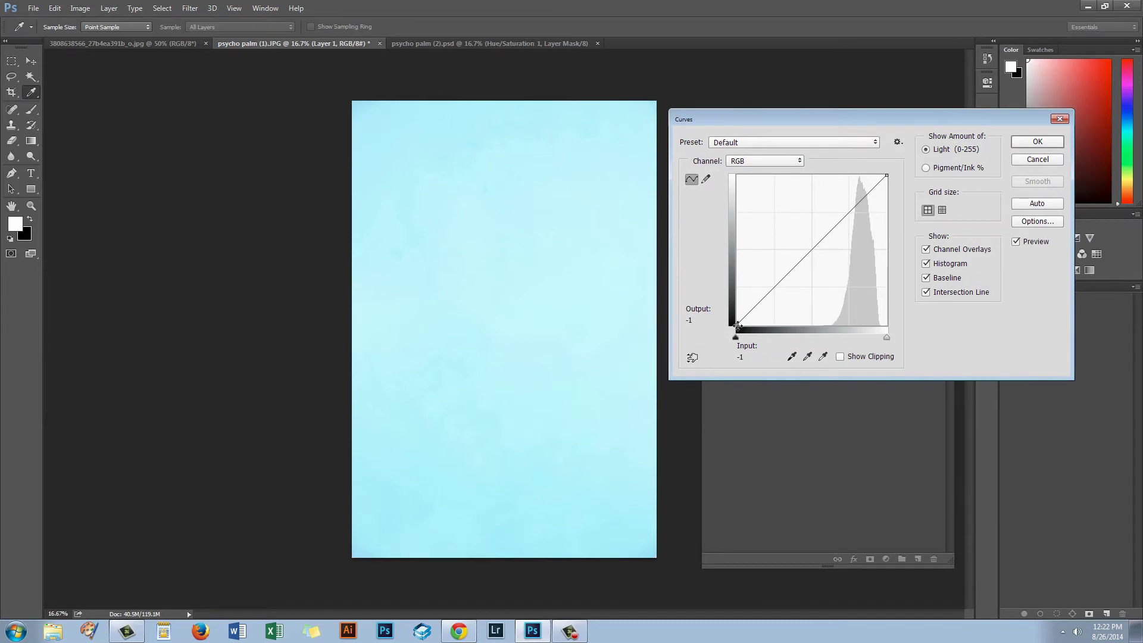
drag(736, 337, 799, 339)
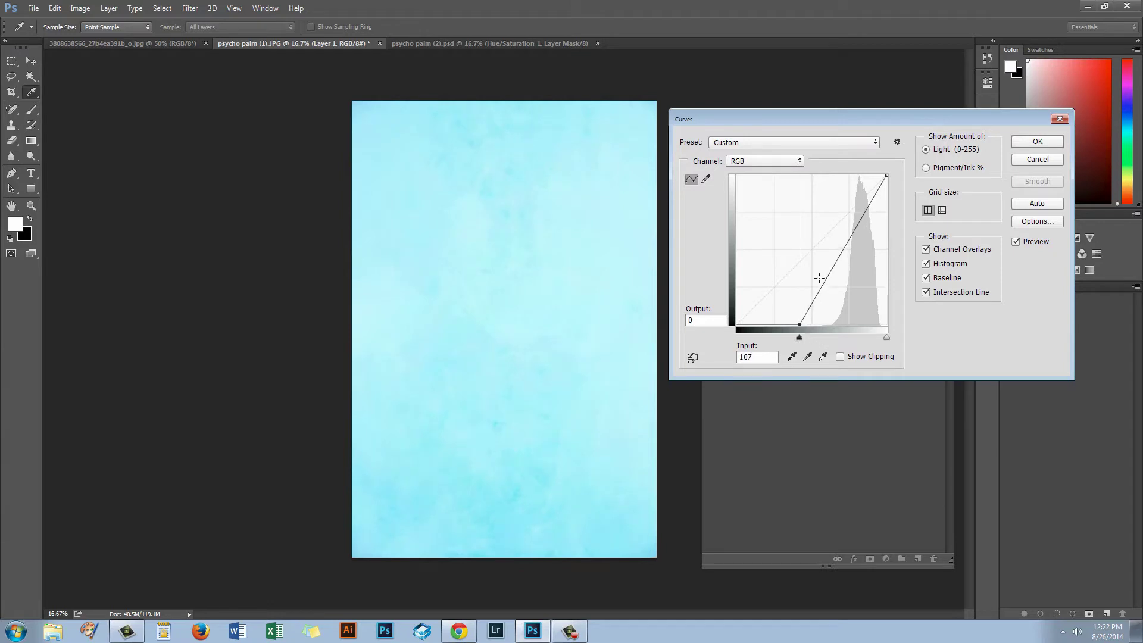
Step: Shape the texture's curve with a shadow point at about input 140, output 38 and a slightly lowered highlight point, and apply it
drag(814, 295, 817, 300)
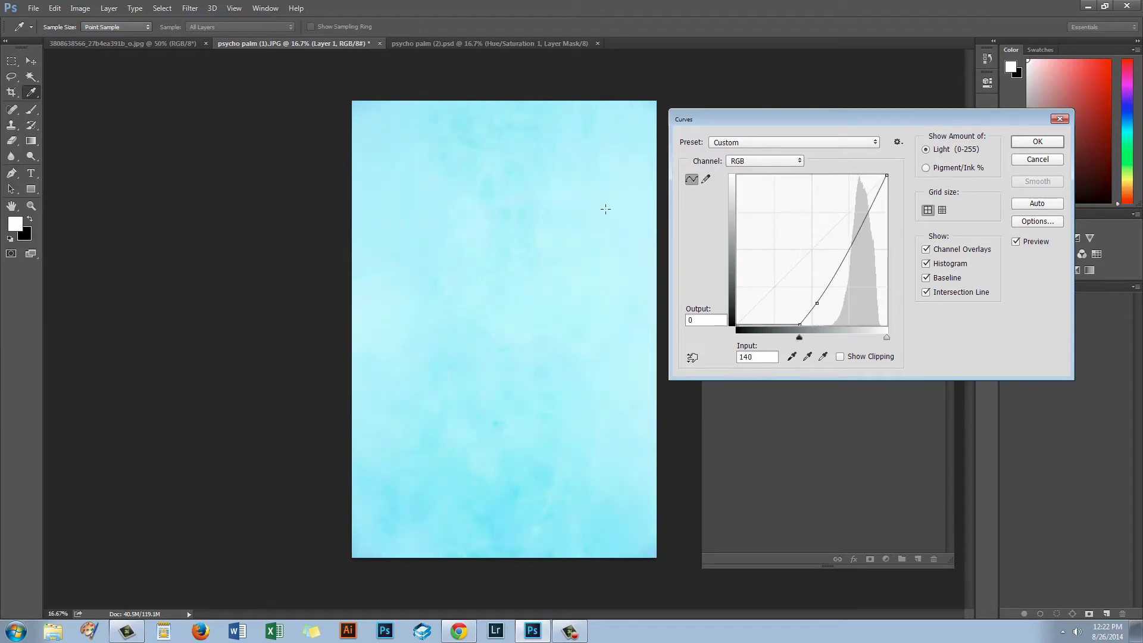
mouse_move(852, 238)
mouse_down()
mouse_move(852, 216)
mouse_move(857, 229)
mouse_up()
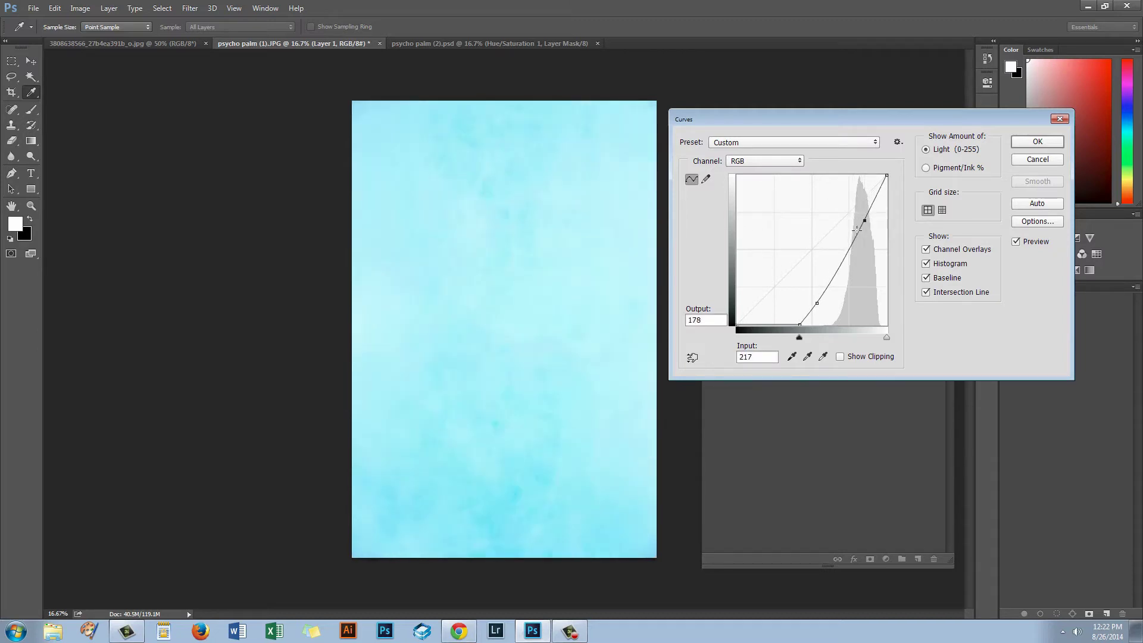
click(819, 302)
drag(819, 302, 820, 304)
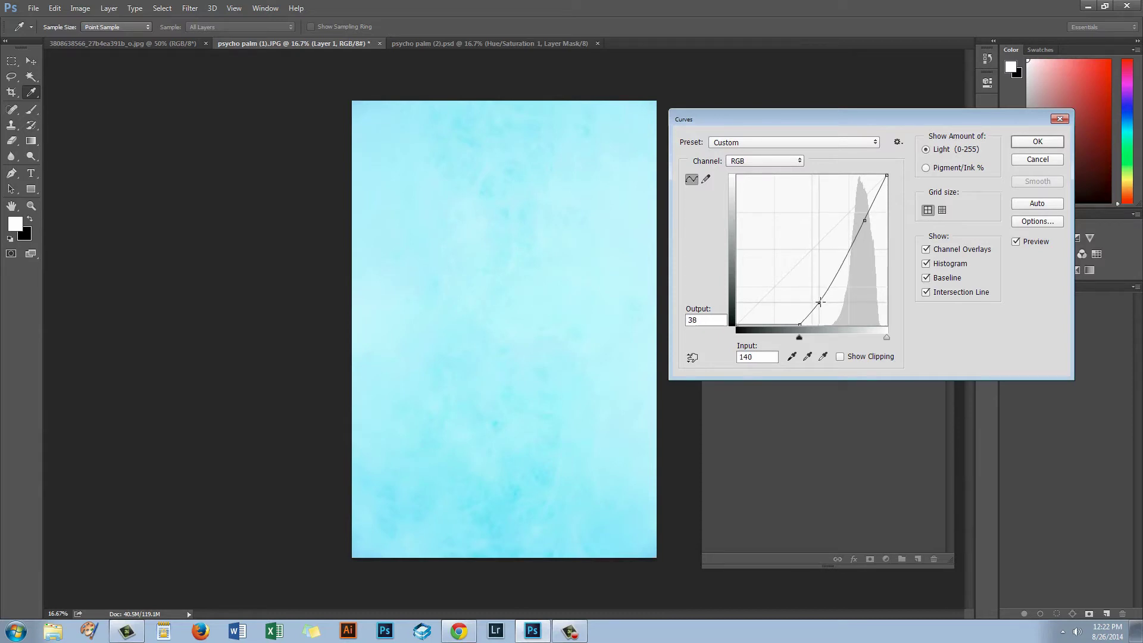
drag(871, 220, 869, 223)
click(1037, 145)
key(l)
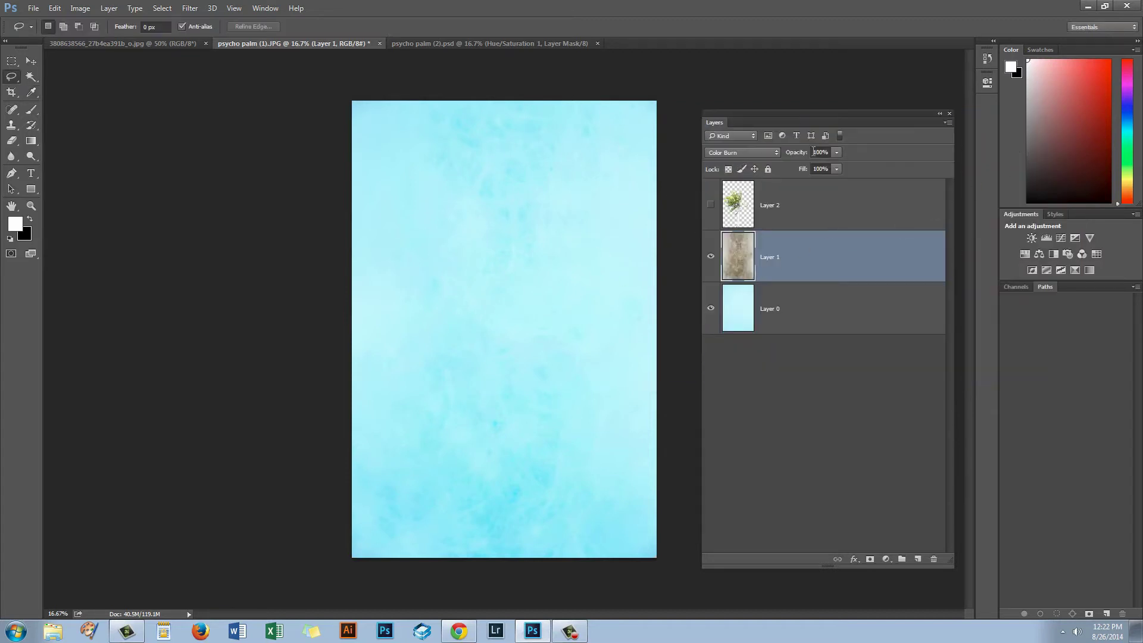
Step: Reduce the texture layer's opacity to 75% and compare the result with the finished image psycho palm (2).psd
drag(803, 153, 789, 157)
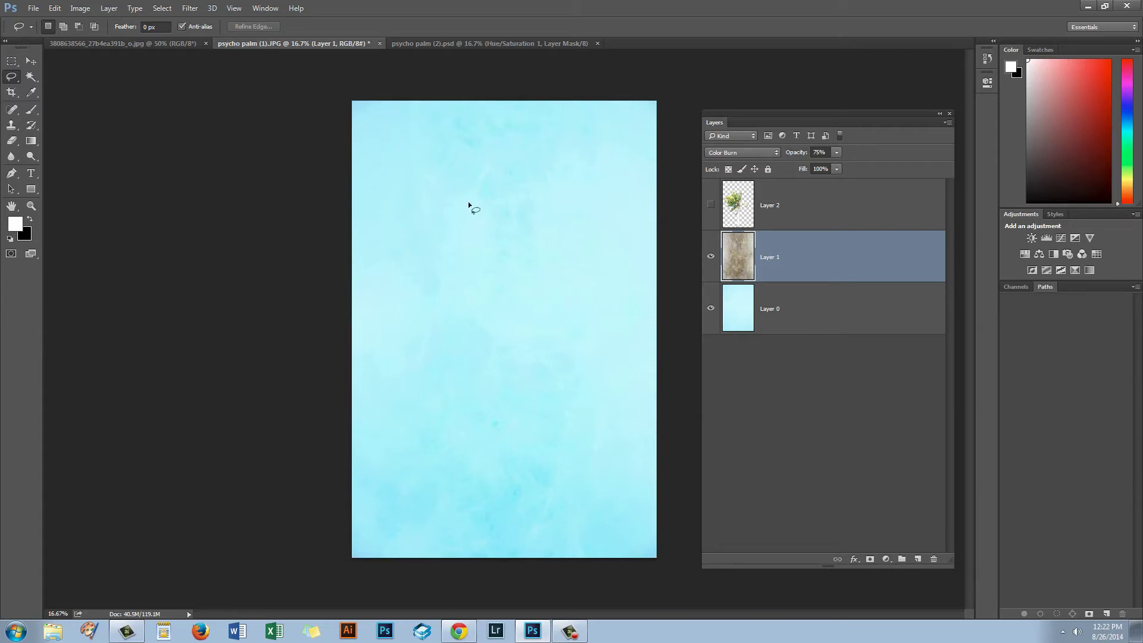
click(421, 44)
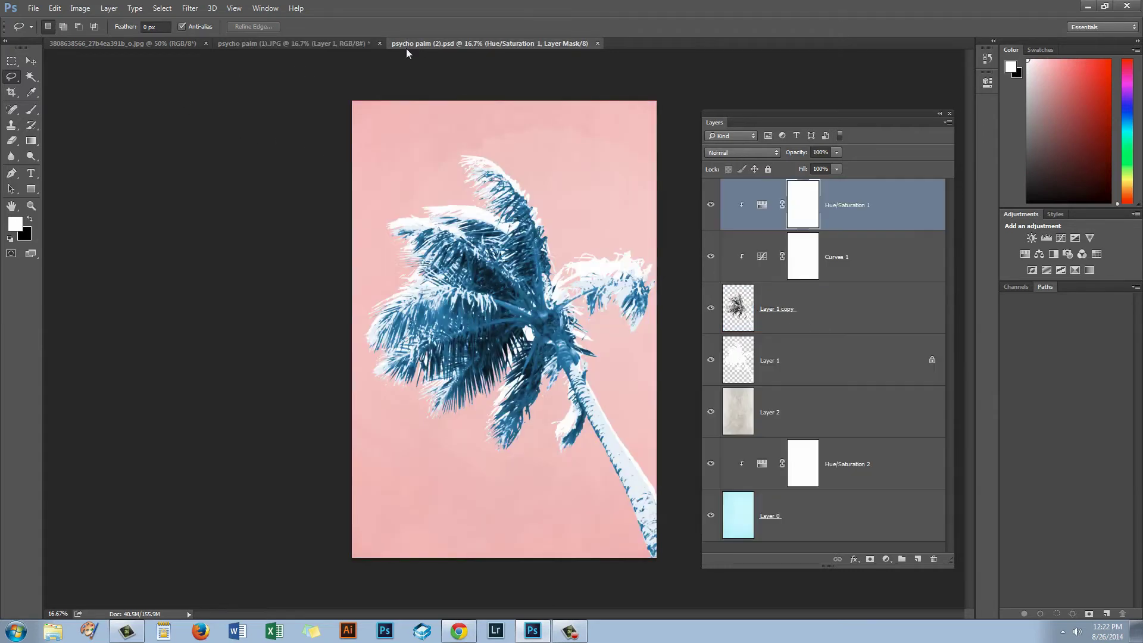
click(279, 44)
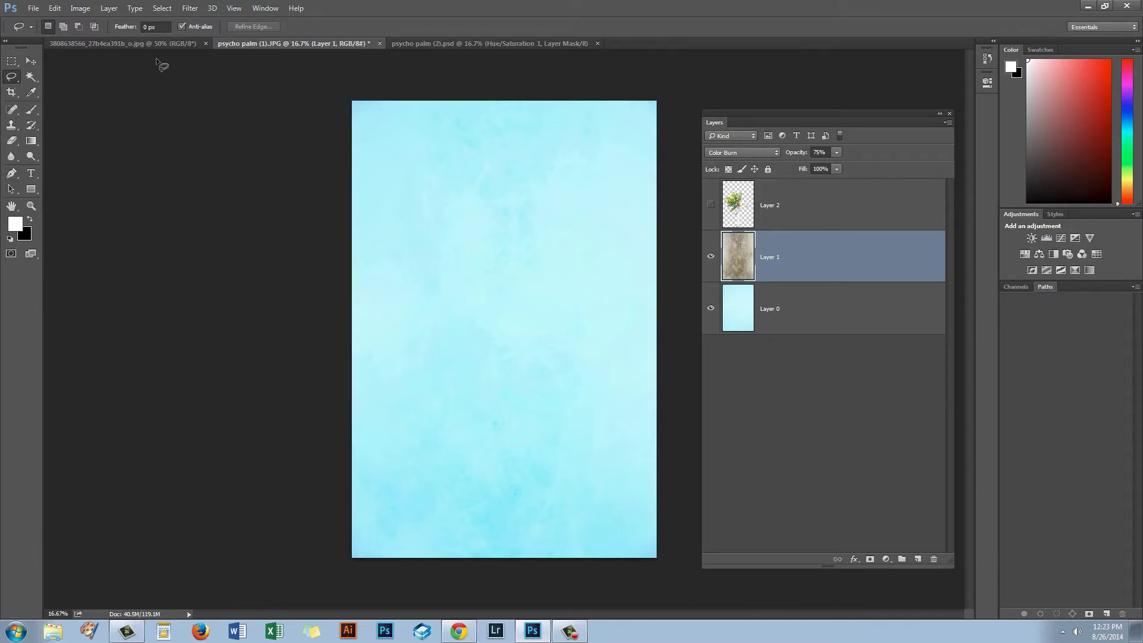
Step: Add a Hue/Saturation adjustment layer above the texture layer and turn on Colorize
click(108, 10)
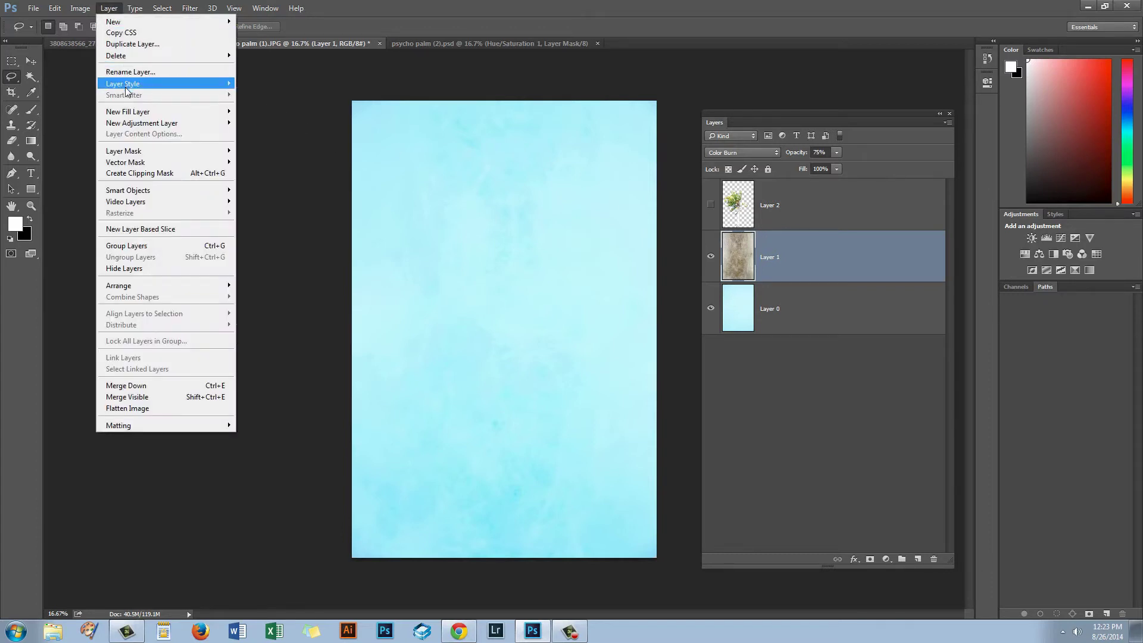
mouse_move(136, 125)
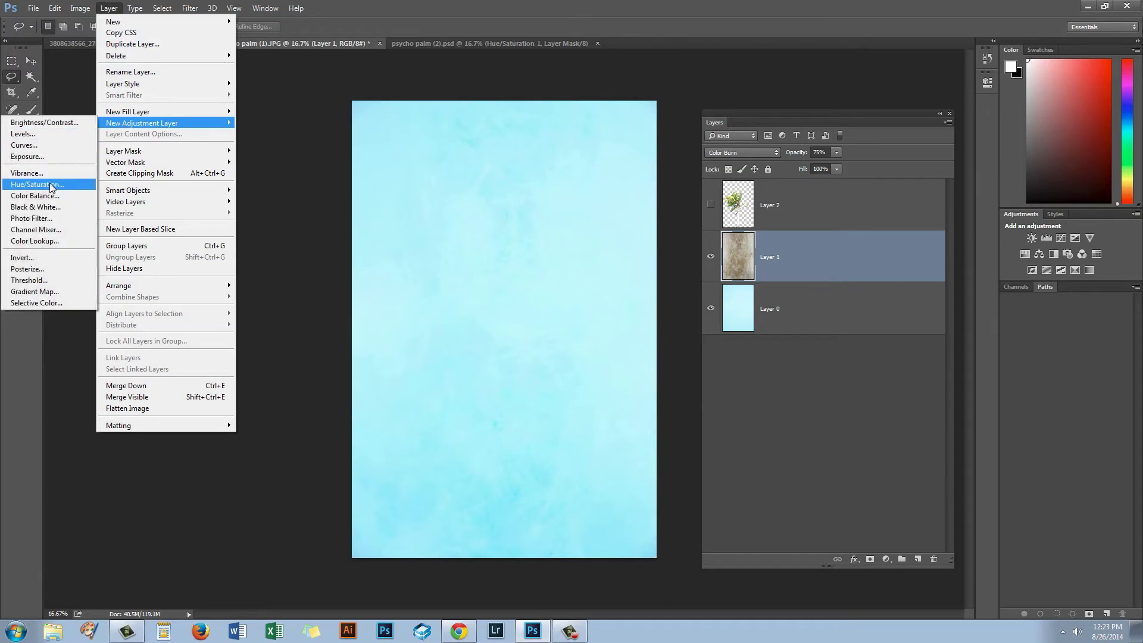
click(51, 187)
click(786, 352)
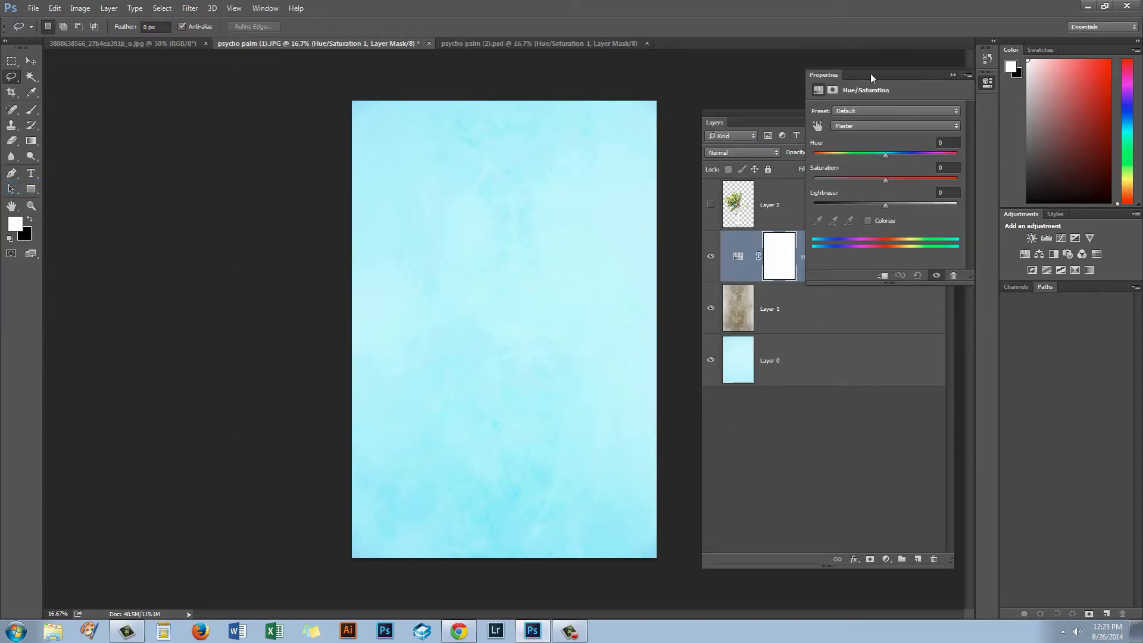
drag(870, 73, 736, 315)
click(734, 463)
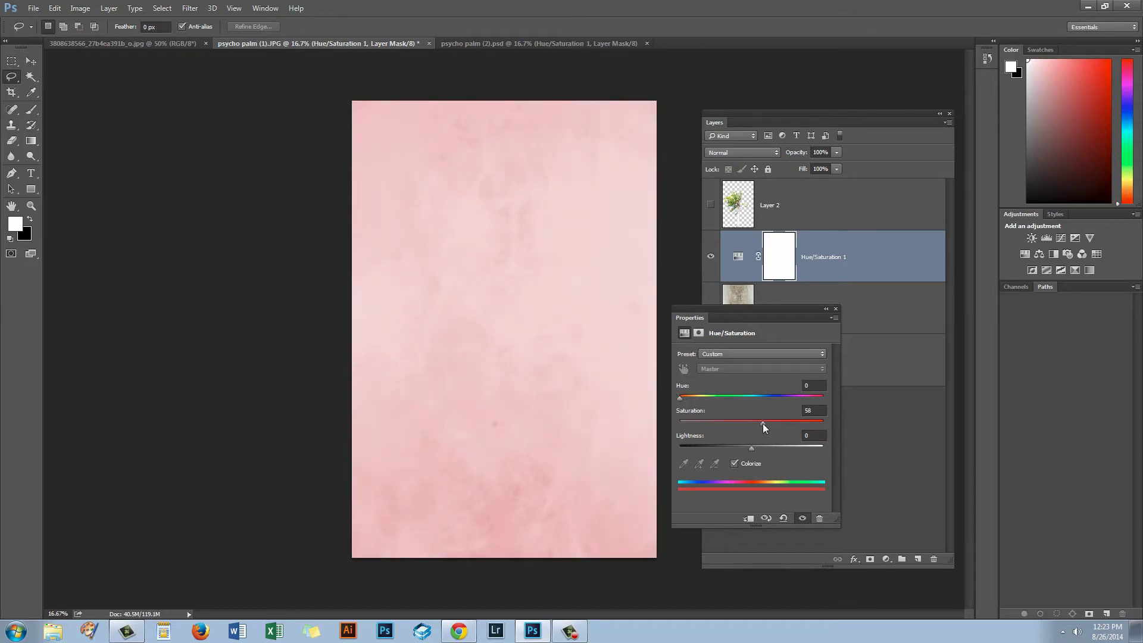
Step: Fine-tune the colorized sky's saturation, try the full range of hues, and settle on hue 0 for a pink sky
drag(762, 423, 761, 424)
drag(680, 398, 817, 400)
drag(819, 398, 676, 405)
click(836, 309)
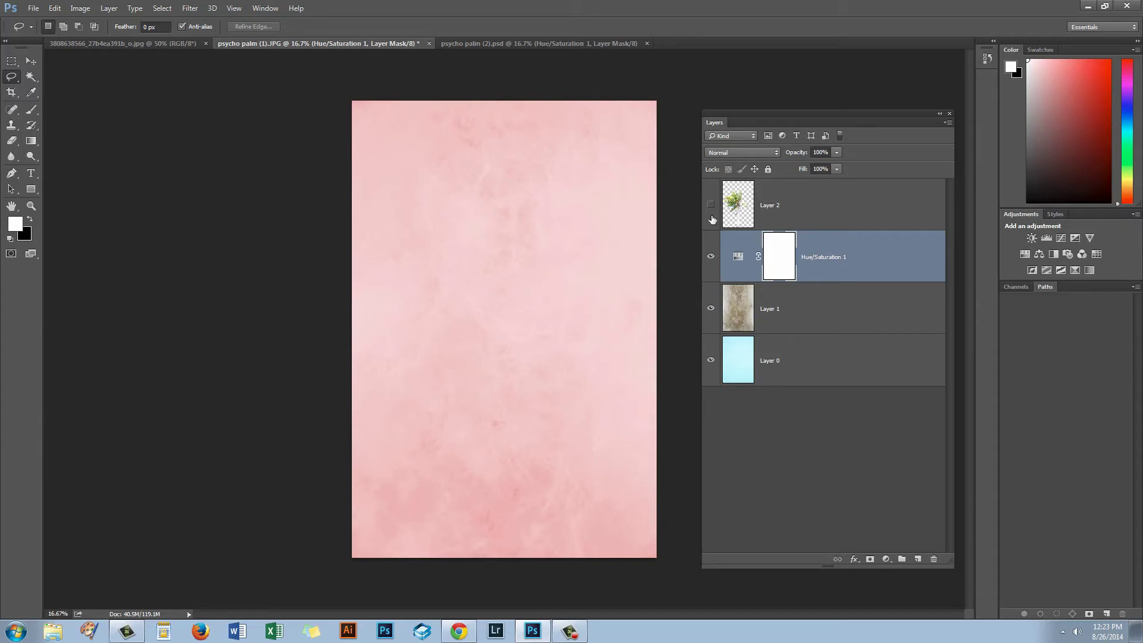
Step: Show the palm layer, Layer 2, and load the palm's outline as a selection ready to move
click(732, 208)
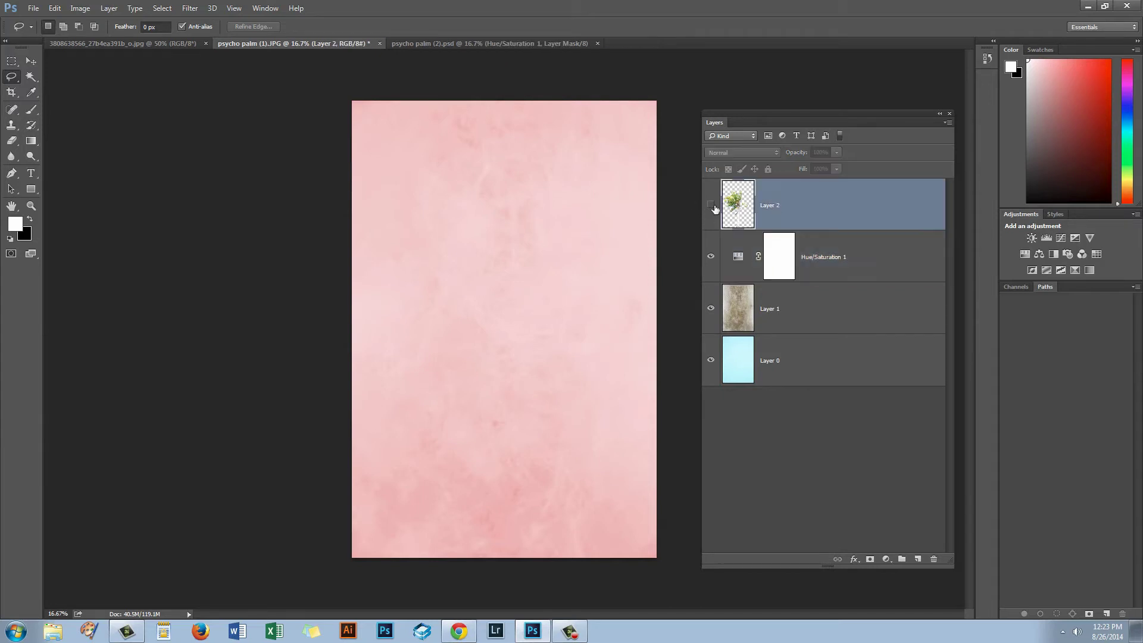
click(711, 205)
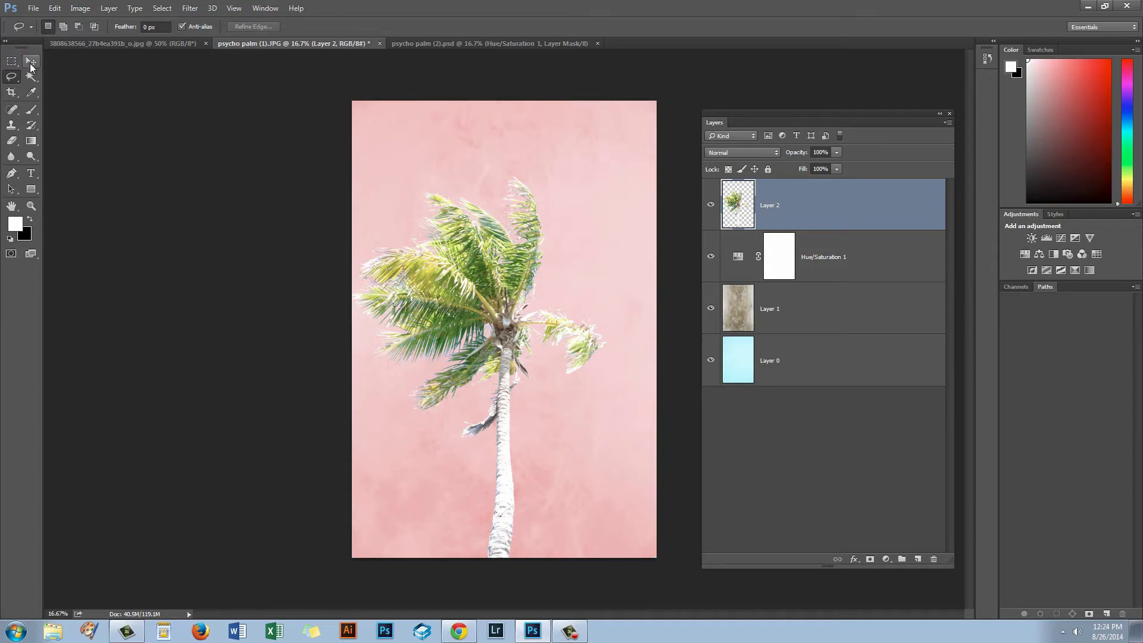
ctrl+click(736, 210)
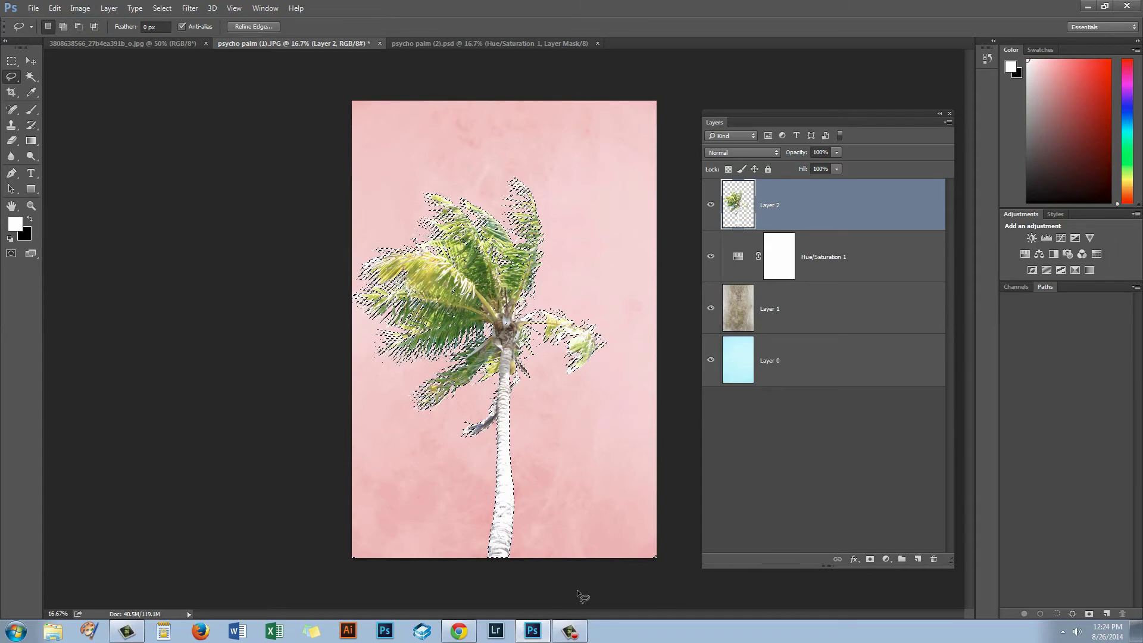
click(31, 61)
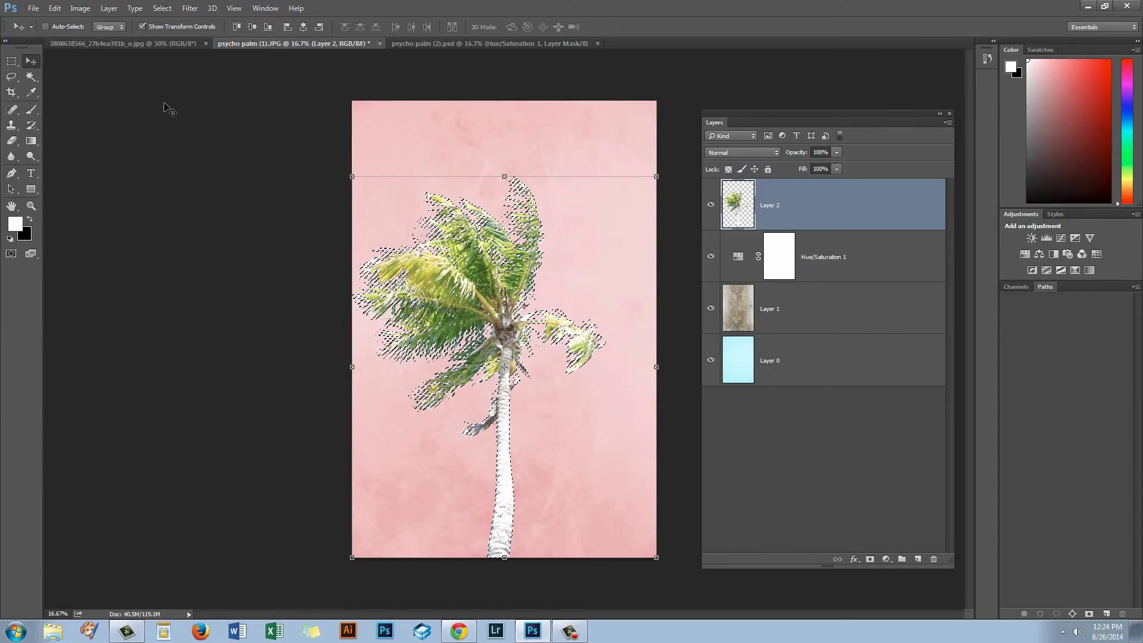
Step: Rotate the palm by -22.07° and shift it so its trunk runs to the image's lower right corner
drag(348, 167, 271, 214)
drag(505, 377, 593, 391)
drag(369, 238, 361, 251)
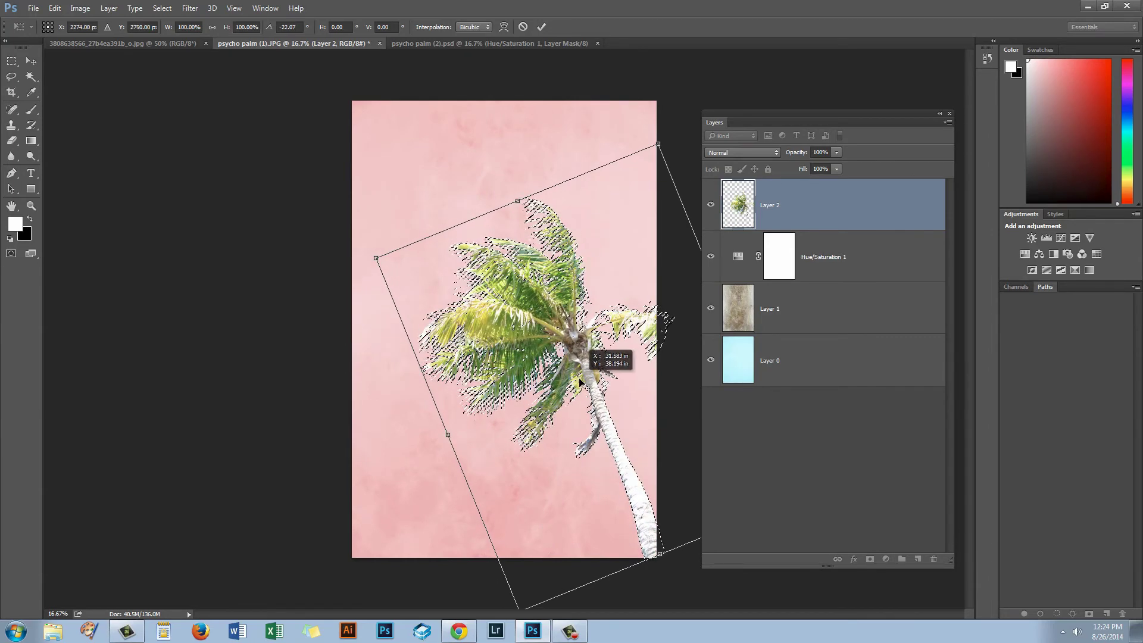
drag(583, 372, 582, 370)
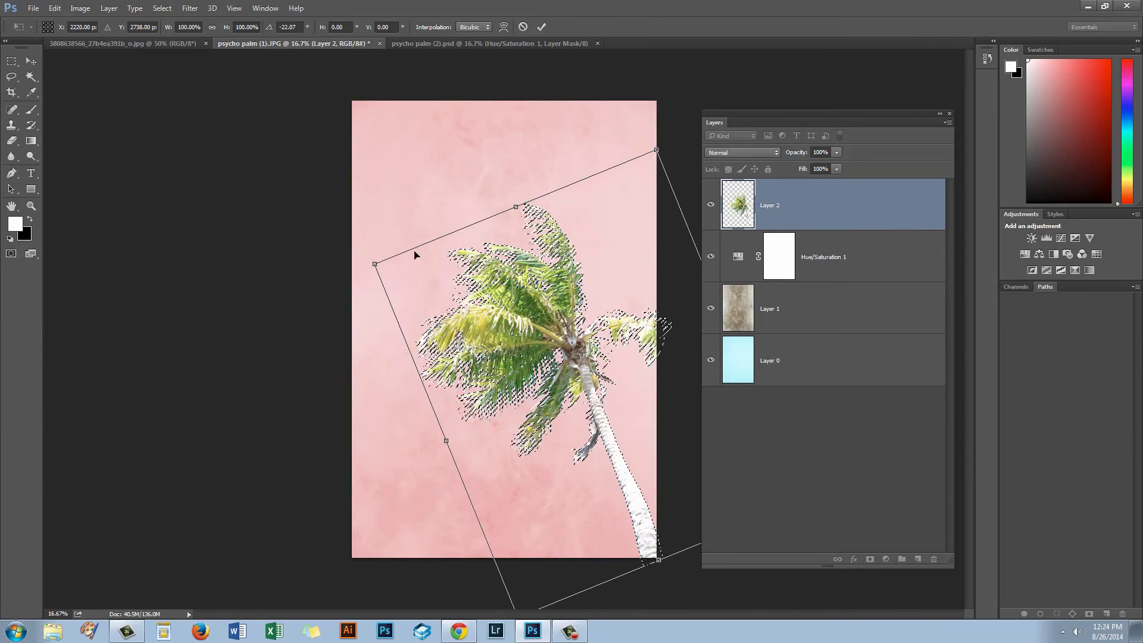
Step: Scale the palm to 113.80% width and 109.35% height, nudge it into place, apply the transform, and deselect it
drag(371, 262, 322, 246)
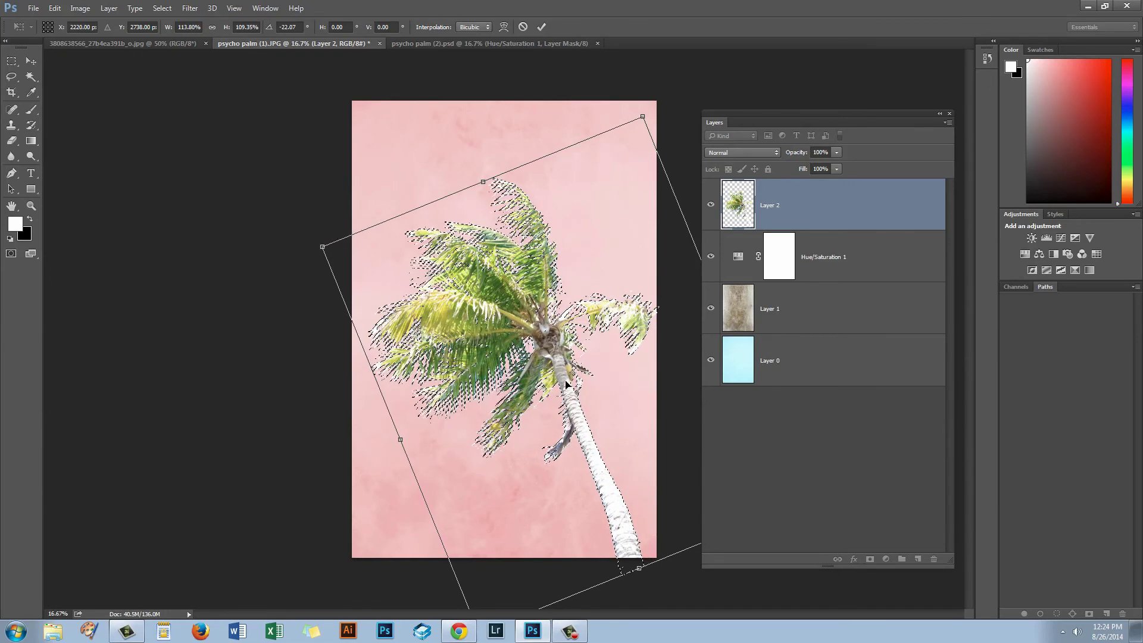
drag(561, 361, 564, 355)
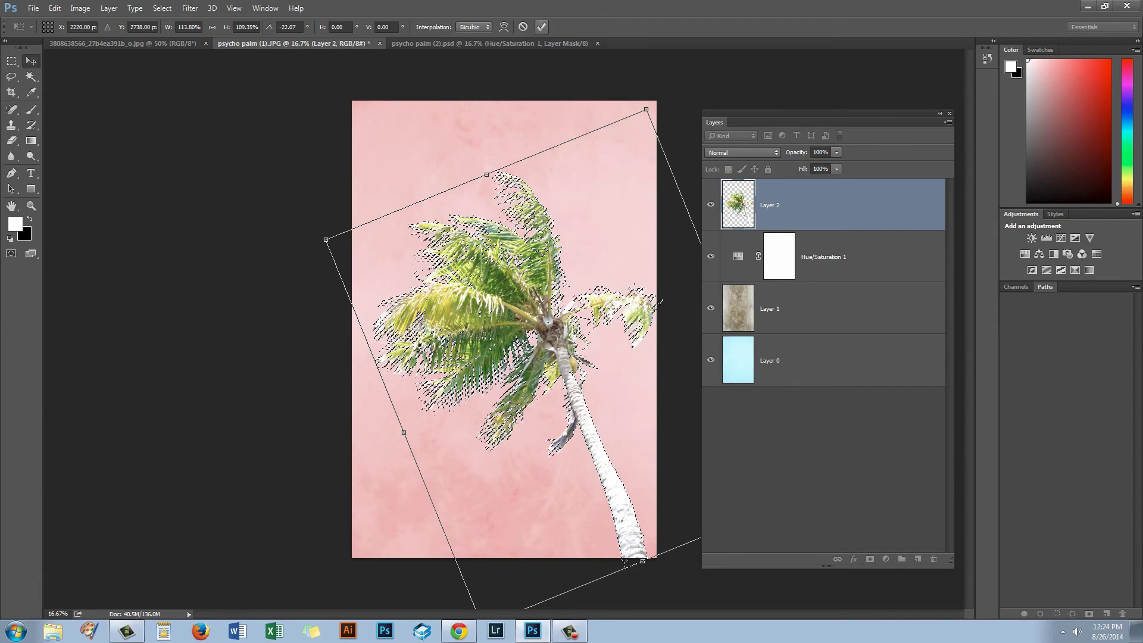
click(540, 26)
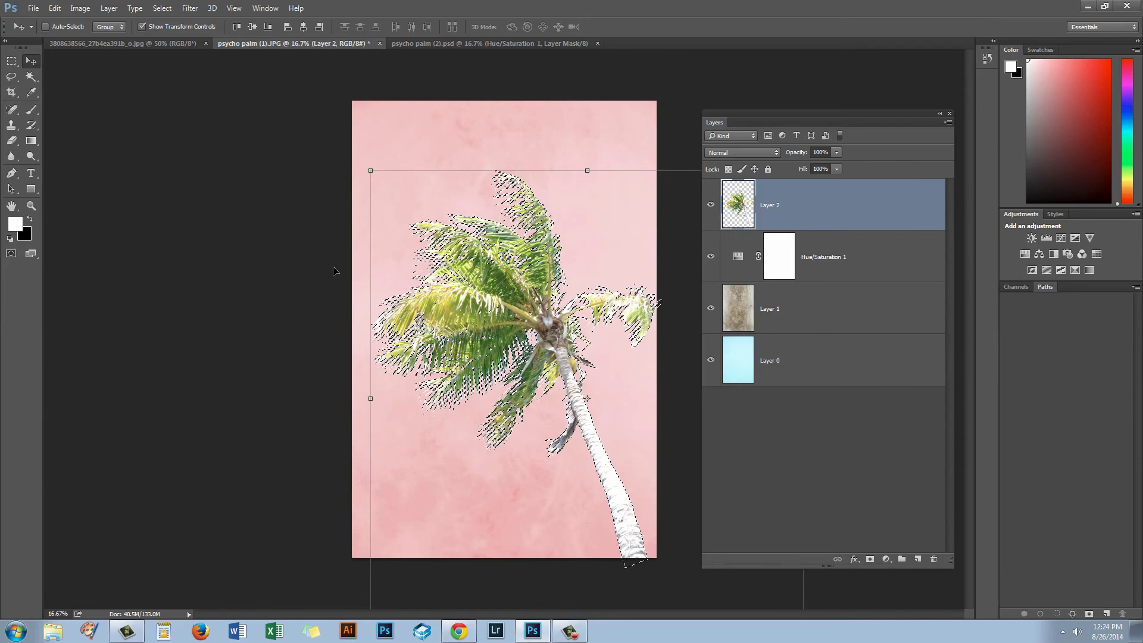
key(ctrl+d)
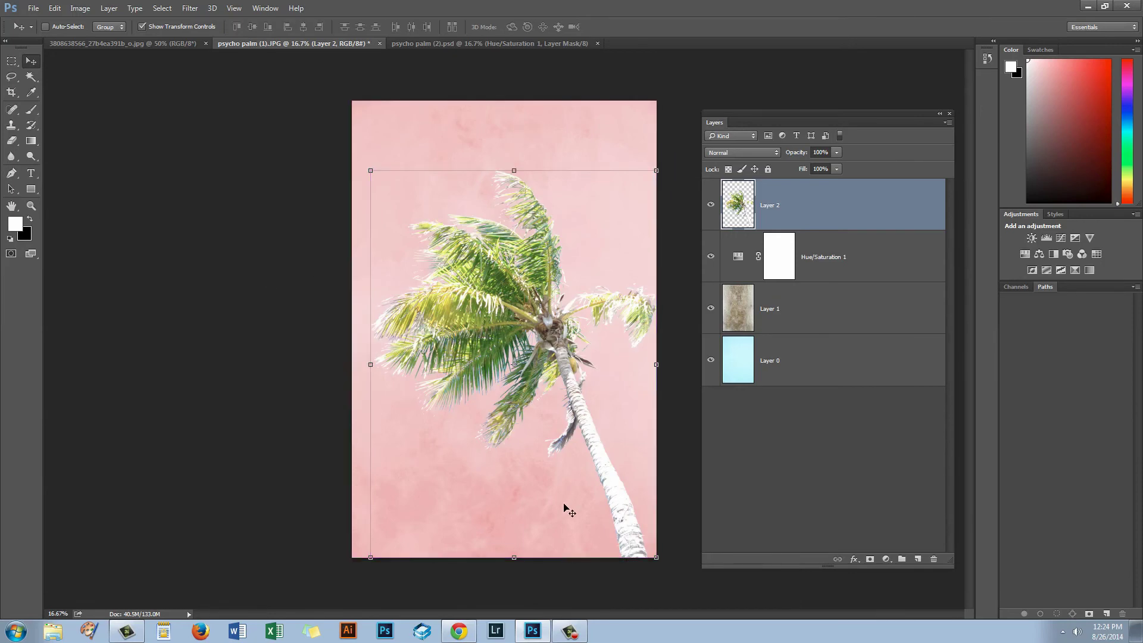
Step: Add a Black & White adjustment layer above the palm layer and clip it to the palm only
click(11, 61)
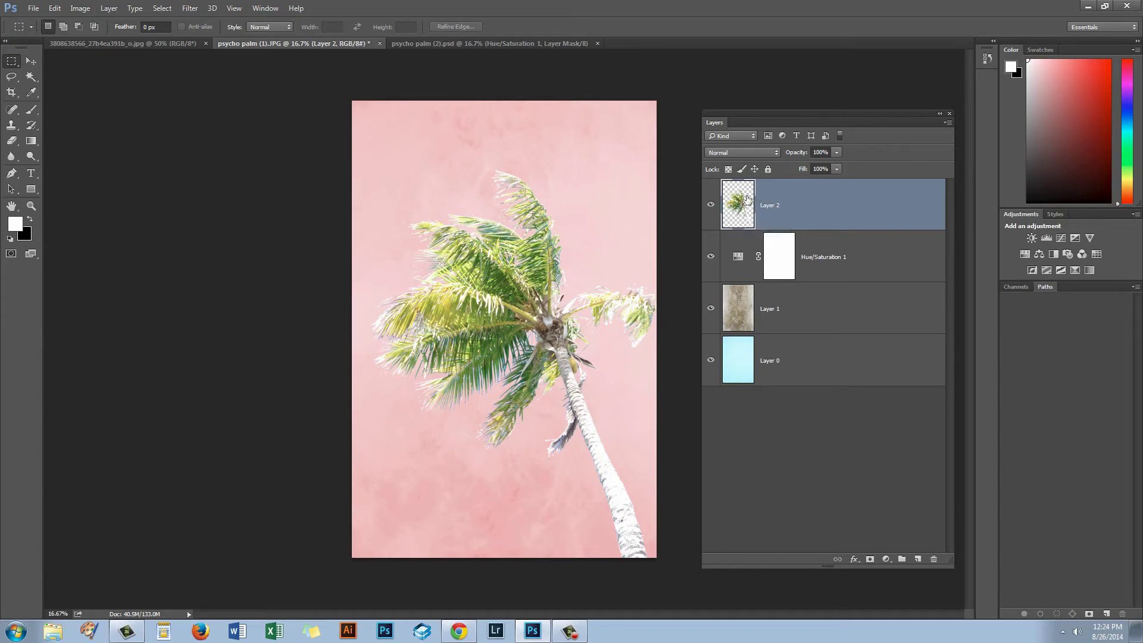
click(108, 9)
mouse_move(137, 122)
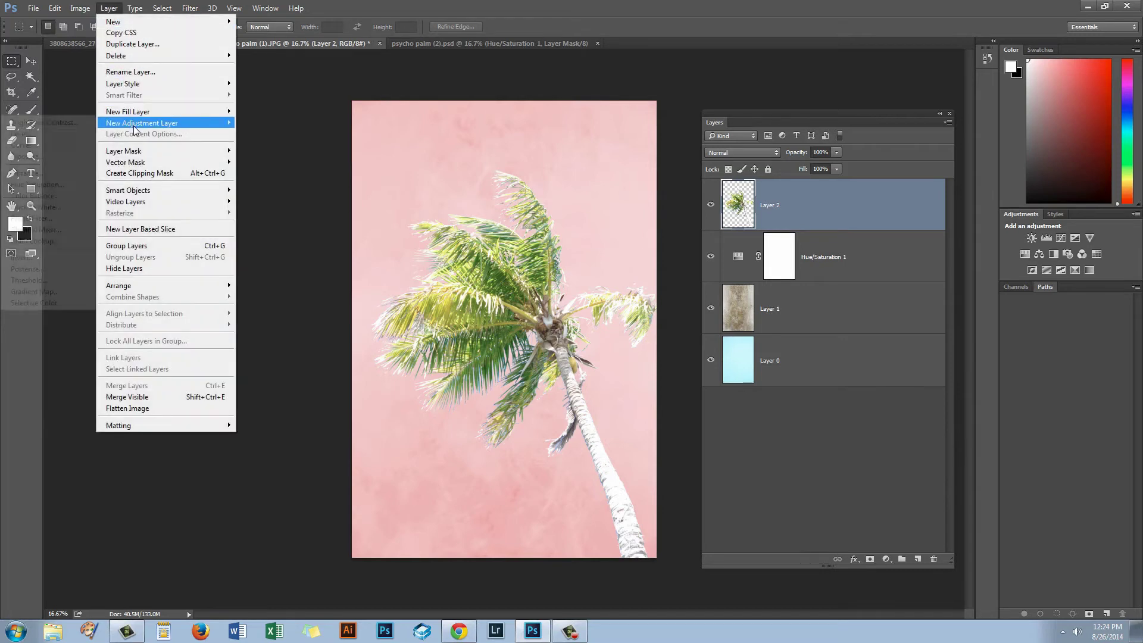
click(37, 207)
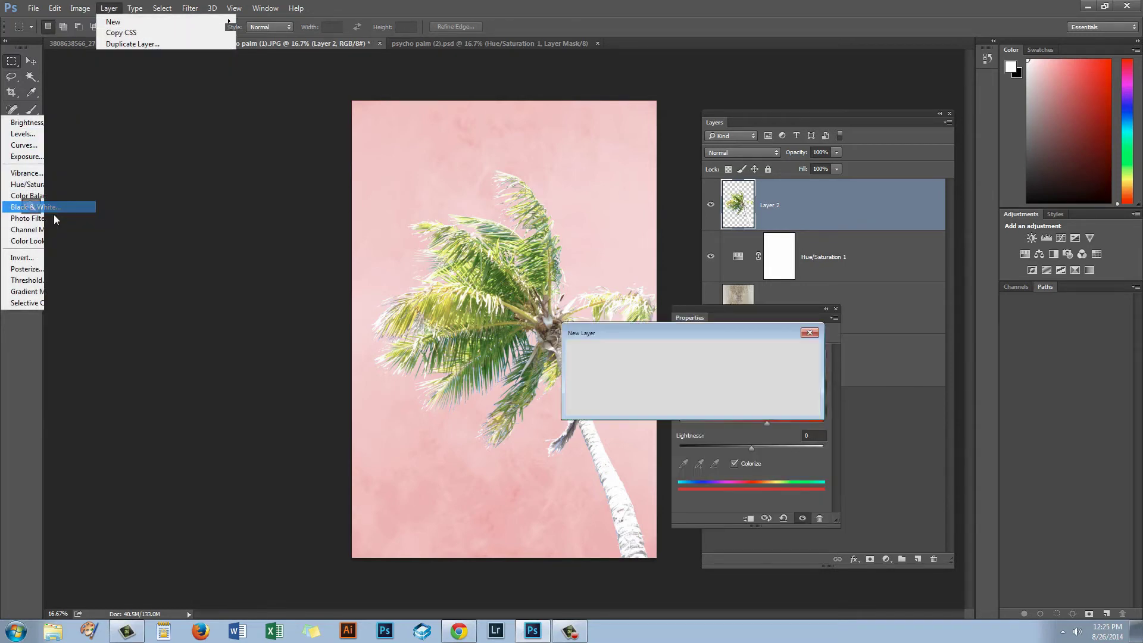
drag(631, 330, 706, 346)
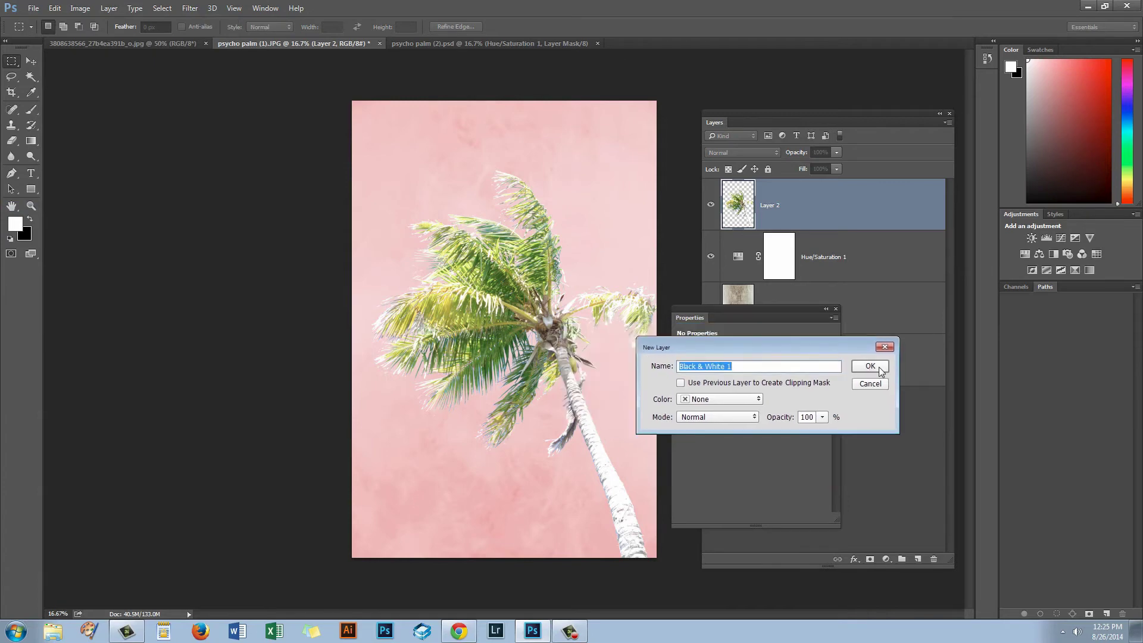
click(869, 366)
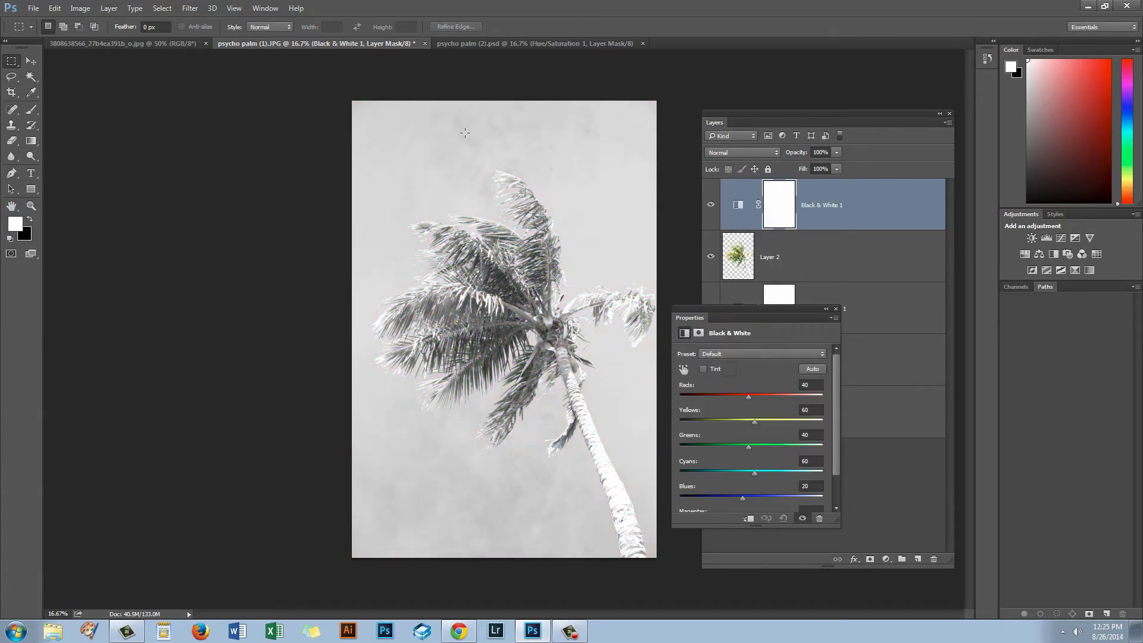
drag(734, 313, 849, 376)
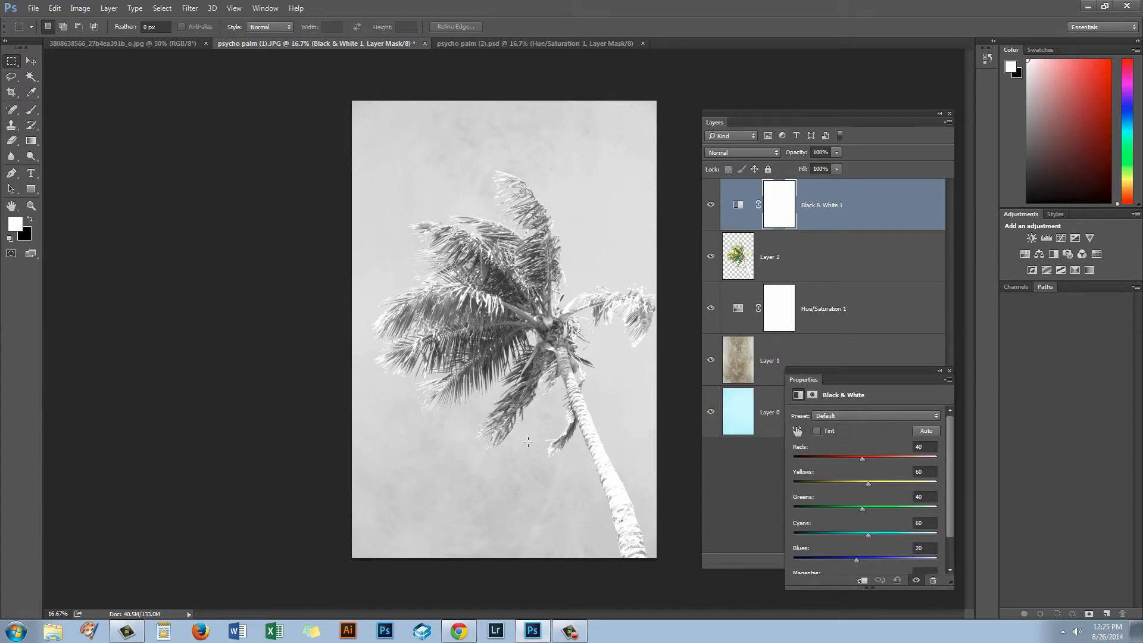
click(863, 581)
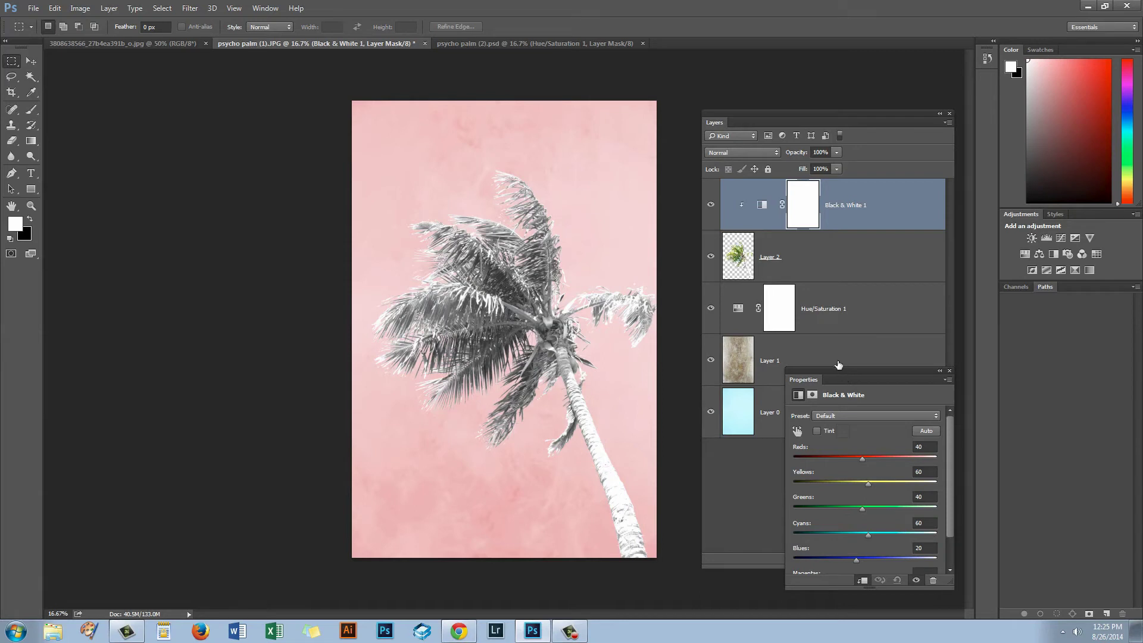
Step: Lower the Black & White adjustment's Yellows to 23 and enlarge its properties so all color sliders are accessible
drag(845, 373, 814, 257)
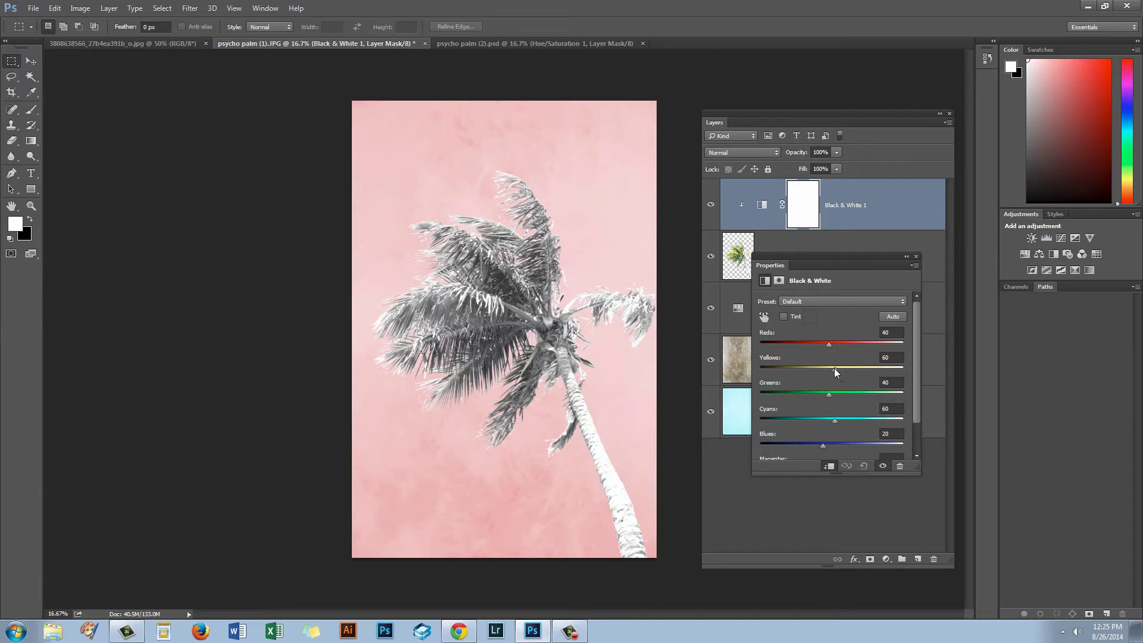
drag(834, 368, 821, 371)
drag(820, 373, 825, 375)
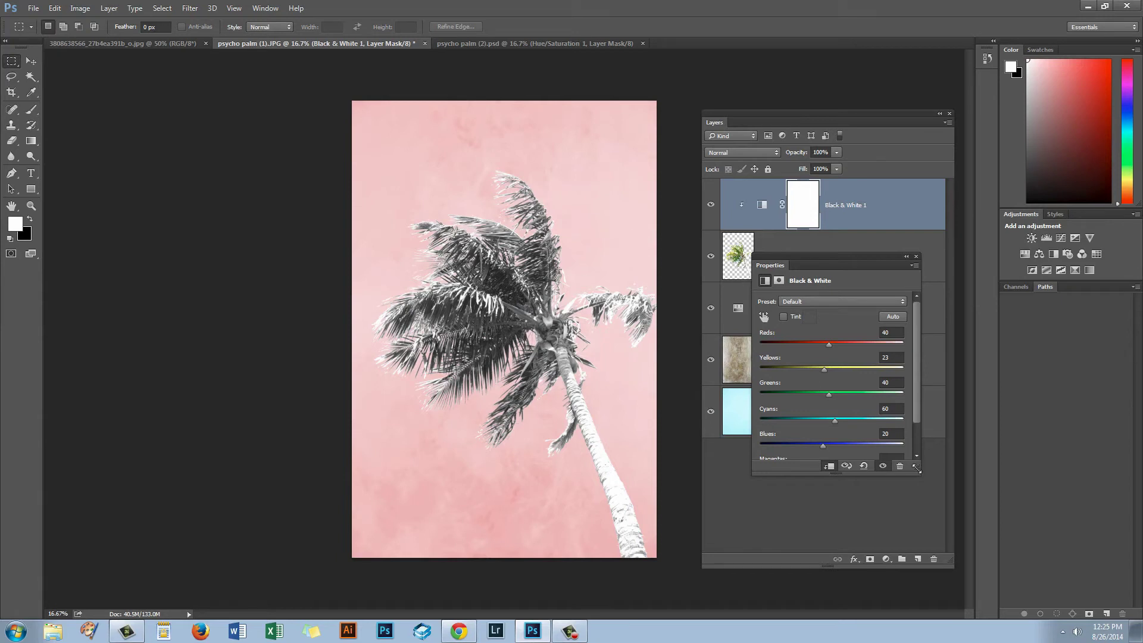
drag(918, 471, 953, 526)
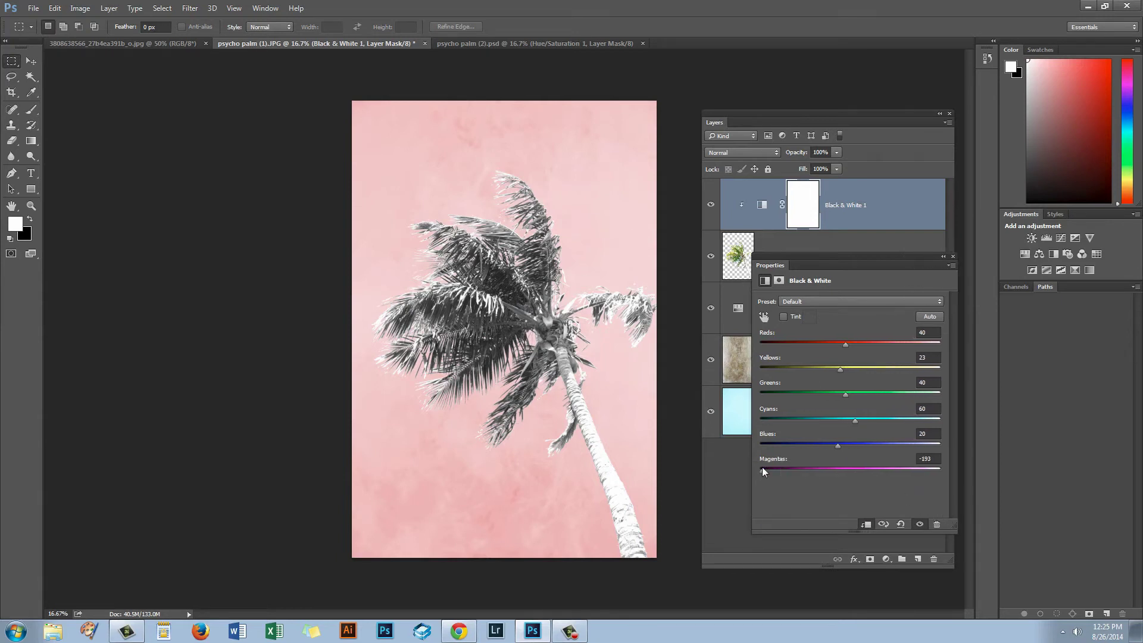
Step: Set the Black & White adjustment to Magentas 73, Blues 117, Cyans 73, Greens 37, Yellows 15 and Reds -200
drag(763, 468, 912, 456)
drag(877, 452, 859, 421)
drag(845, 395, 837, 372)
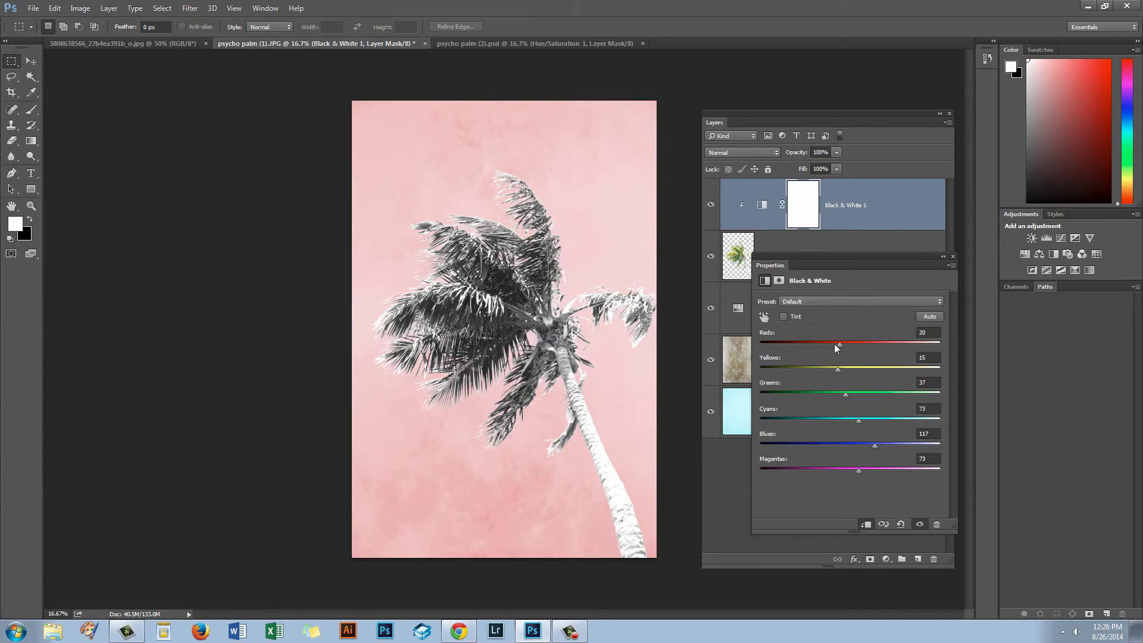
drag(836, 348, 774, 356)
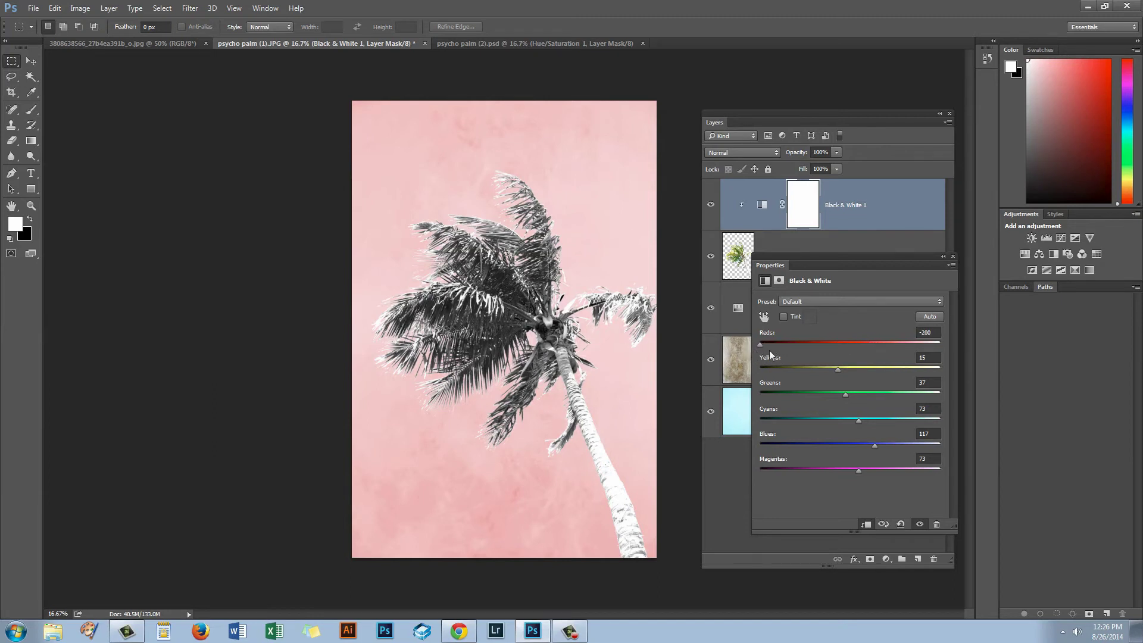
click(952, 256)
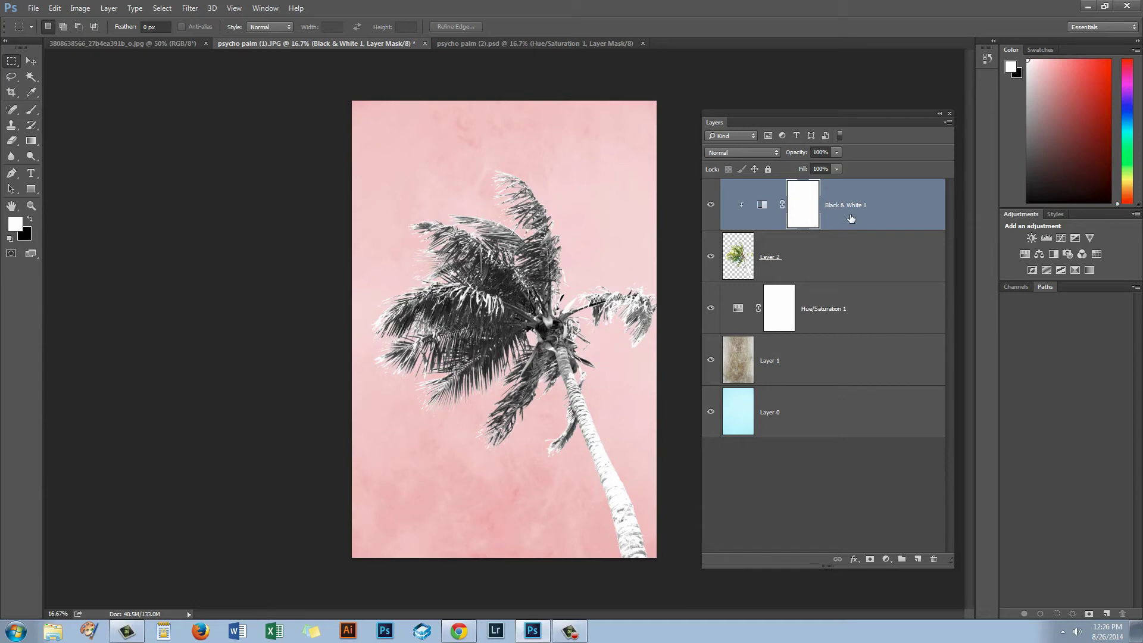
Step: Merge the Black & White adjustment into the palm layer and check the palm by toggling its visibility
key(ctrl+e)
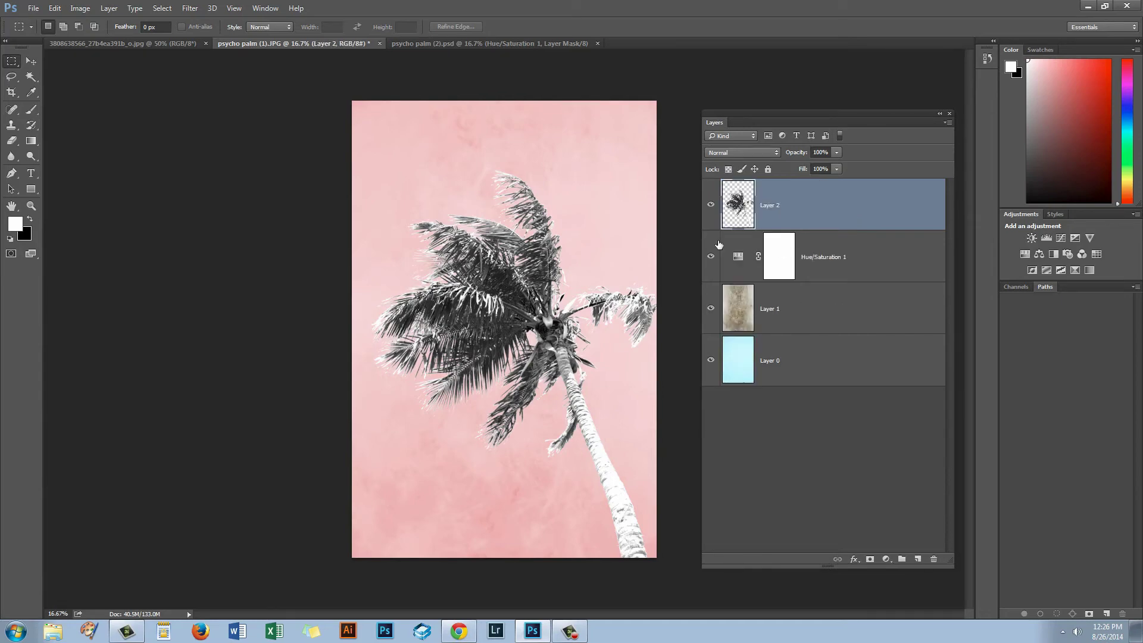
click(711, 205)
click(709, 205)
Step: Open the Median noise filter for the palm layer and focus its preview on the edges of the fronds
click(189, 10)
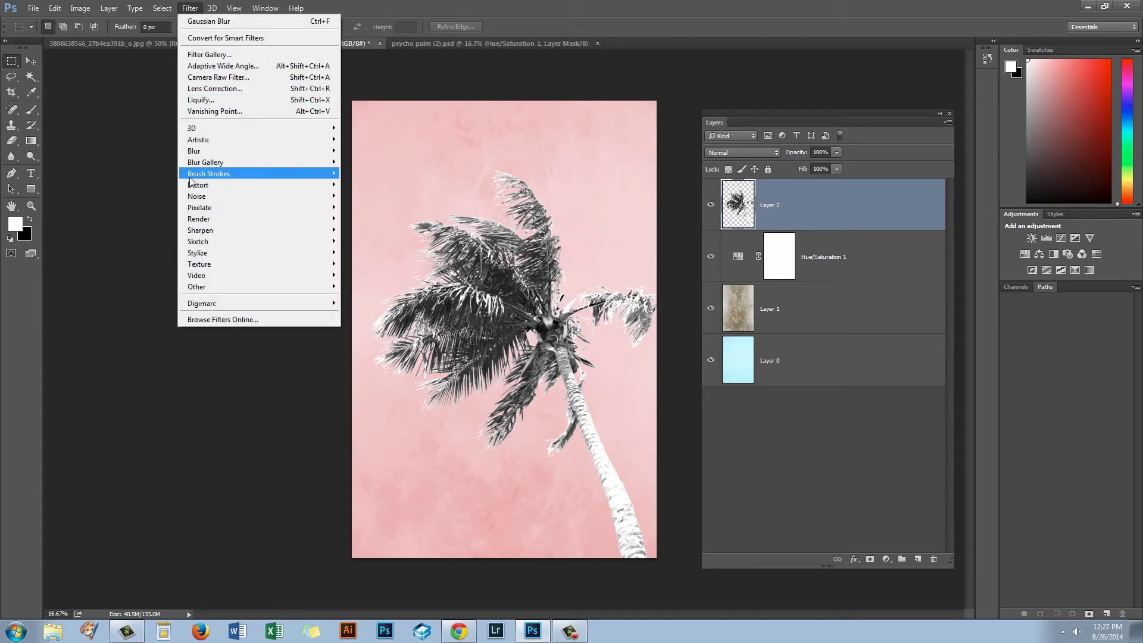
mouse_move(190, 199)
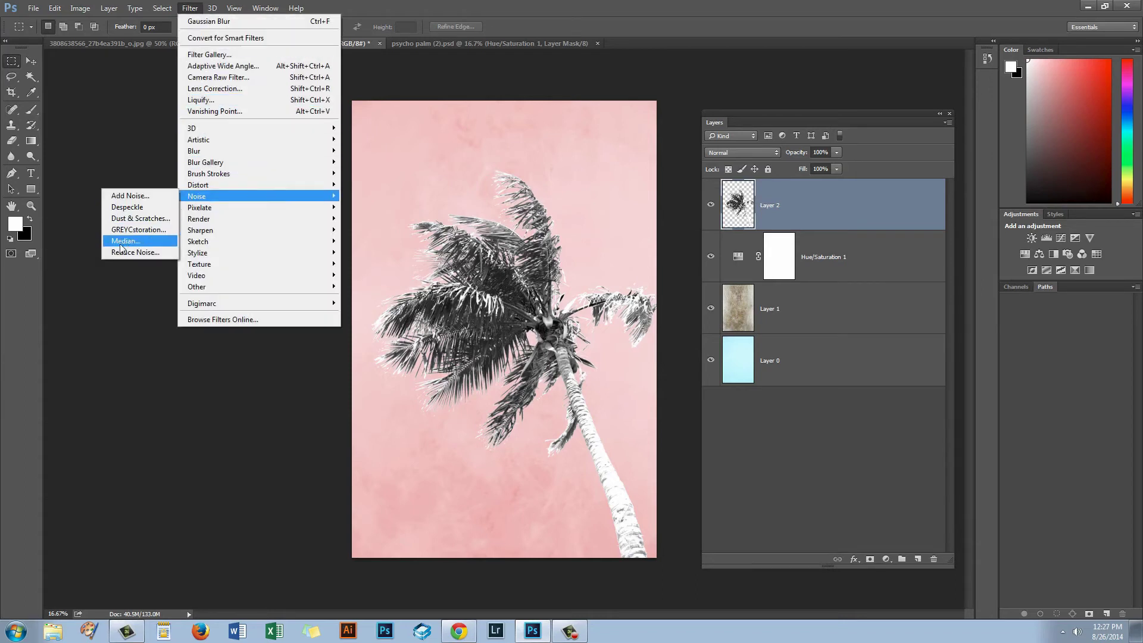
click(128, 241)
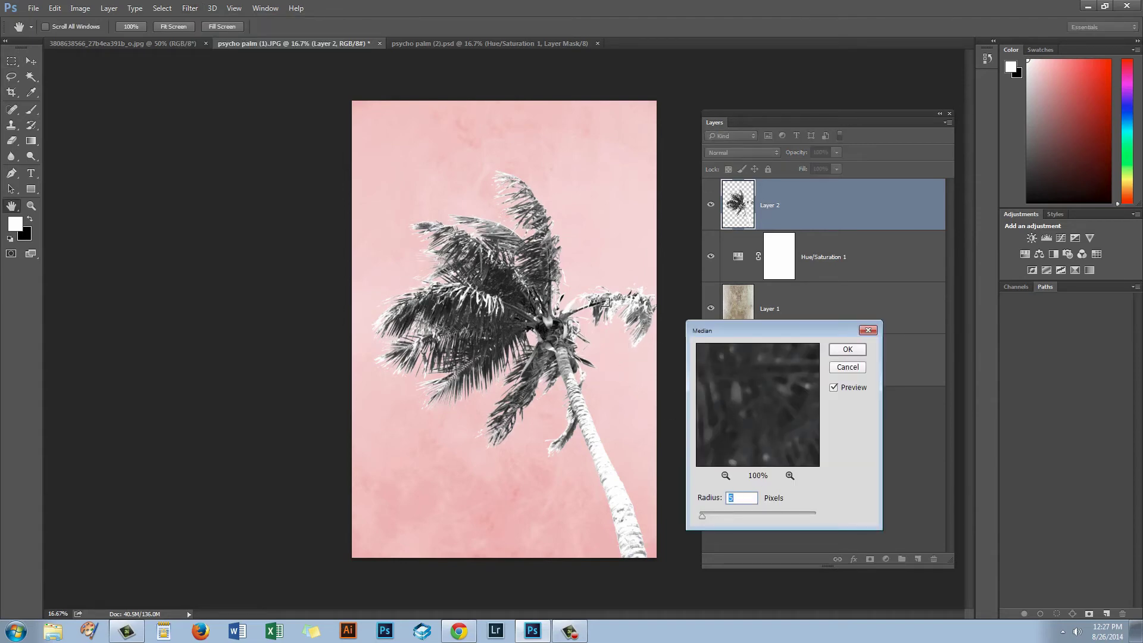
click(609, 293)
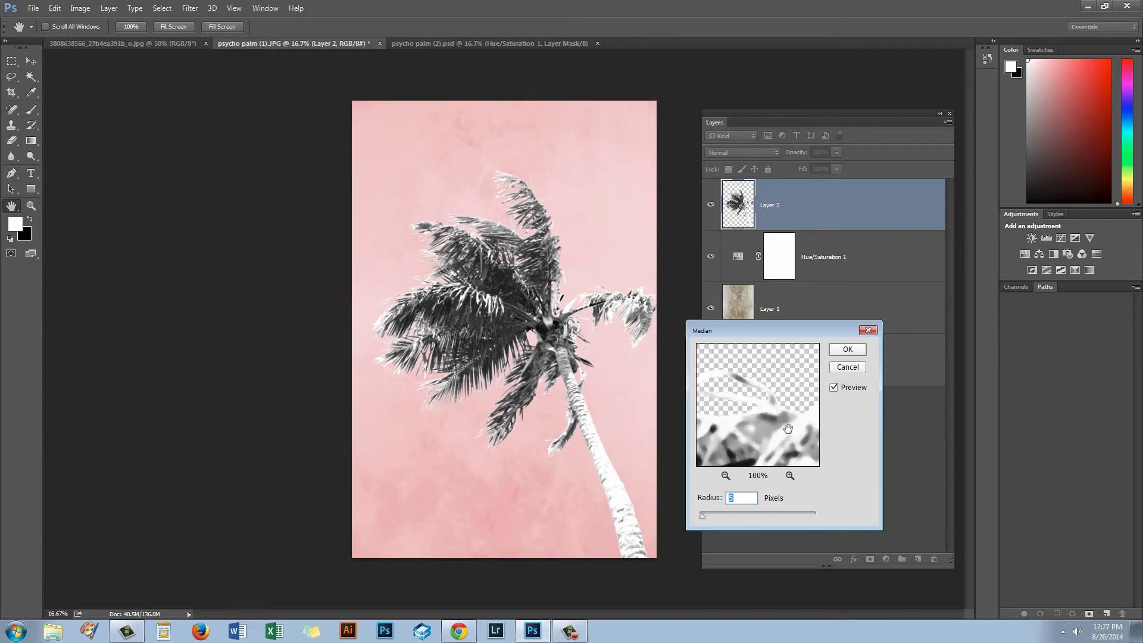
mouse_move(778, 405)
mouse_down()
mouse_move(751, 435)
mouse_move(777, 426)
mouse_up()
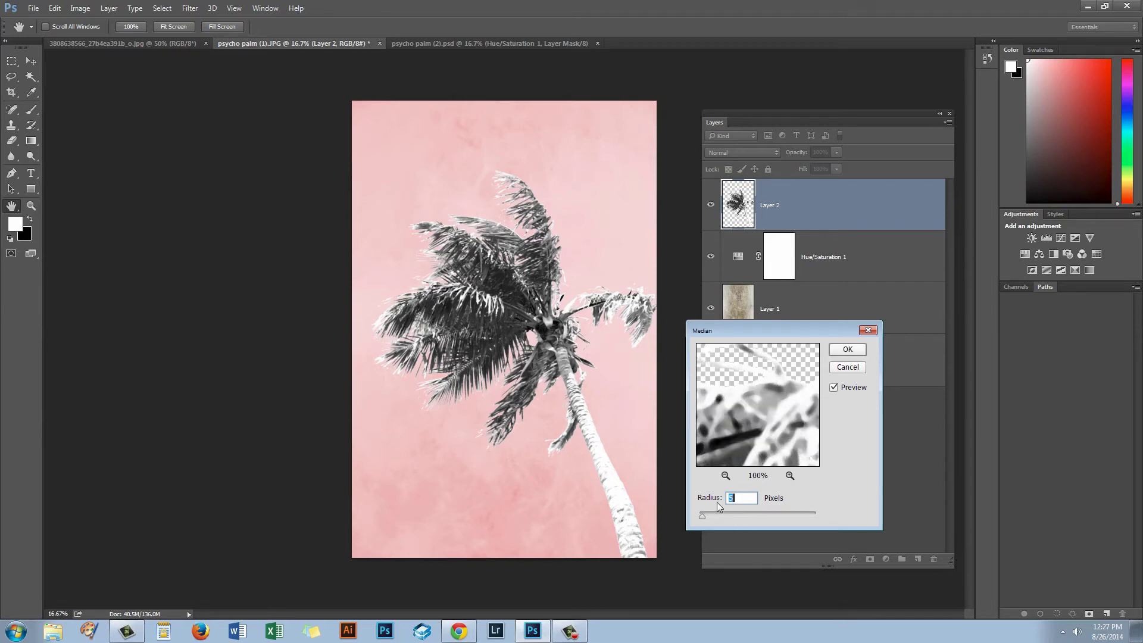
Step: Try extreme Median radii of 191 and 500 pixels and compare their effect on the fronds in the preview
drag(702, 518, 790, 518)
drag(764, 436, 788, 426)
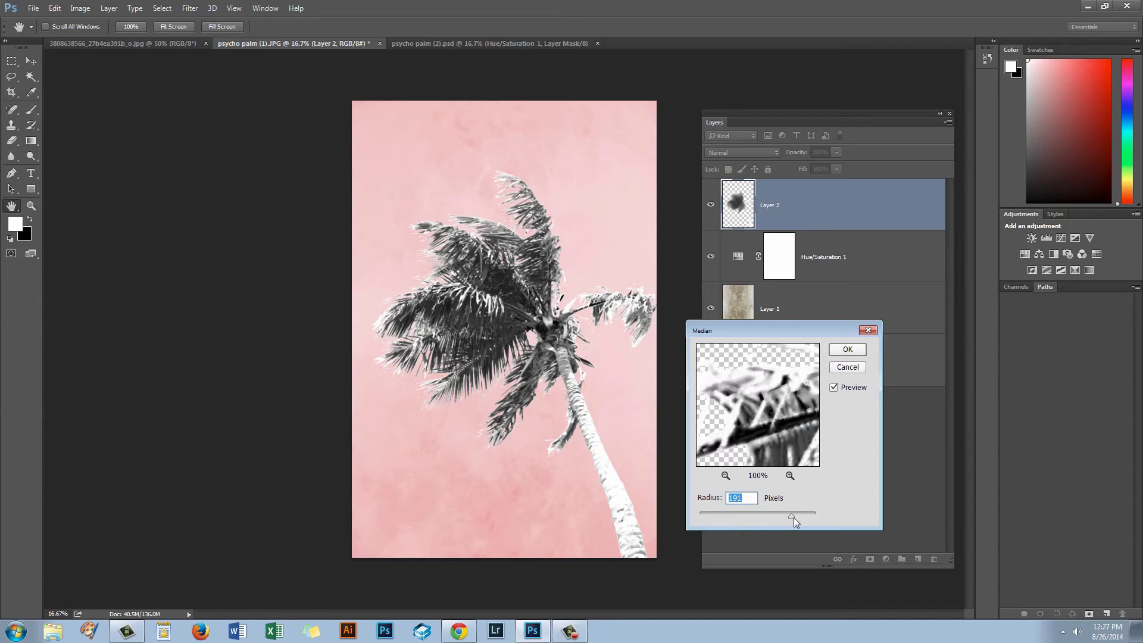
drag(792, 517, 709, 519)
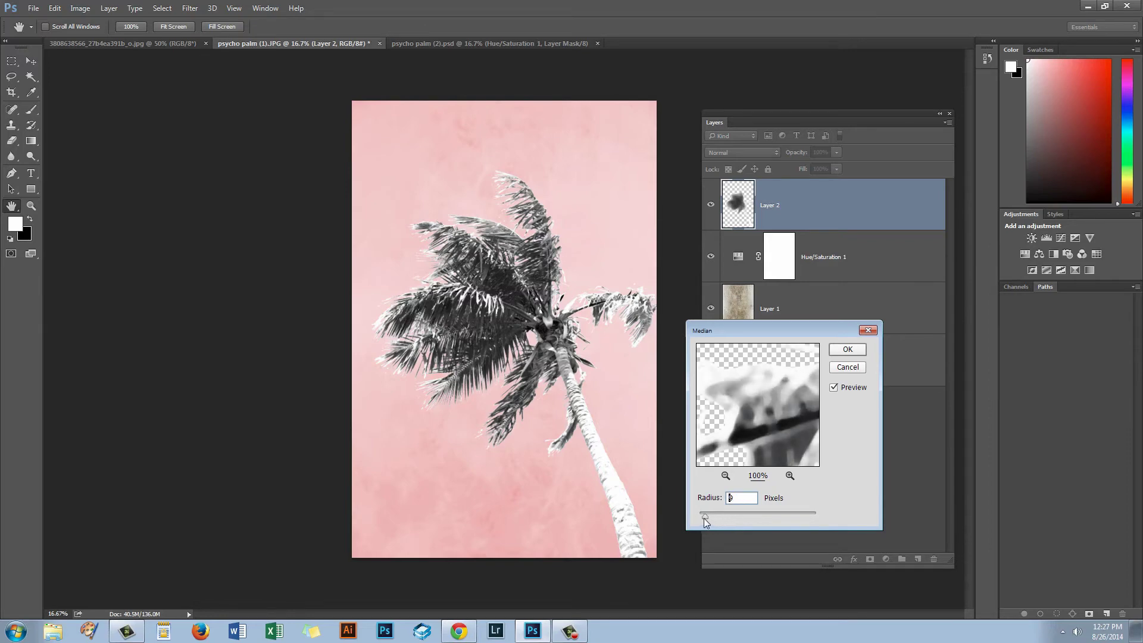
drag(706, 518, 831, 516)
drag(778, 406, 779, 399)
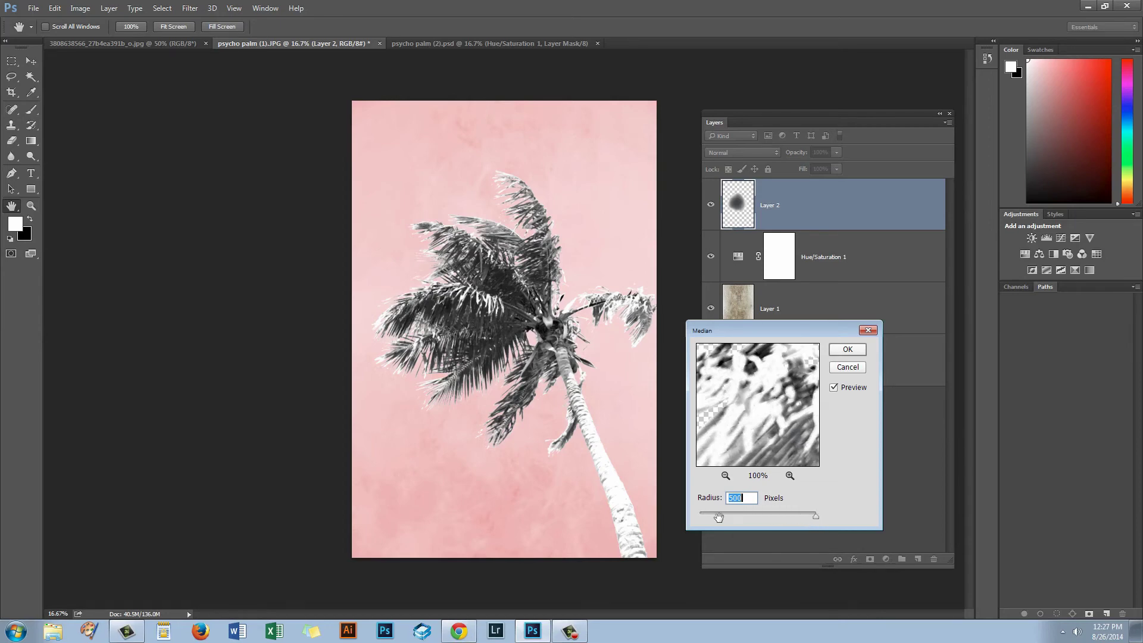
Step: Reduce the Median radius to about 6 pixels and apply the filter to the palm layer
mouse_move(718, 516)
mouse_down()
mouse_move(738, 515)
mouse_move(703, 513)
mouse_up()
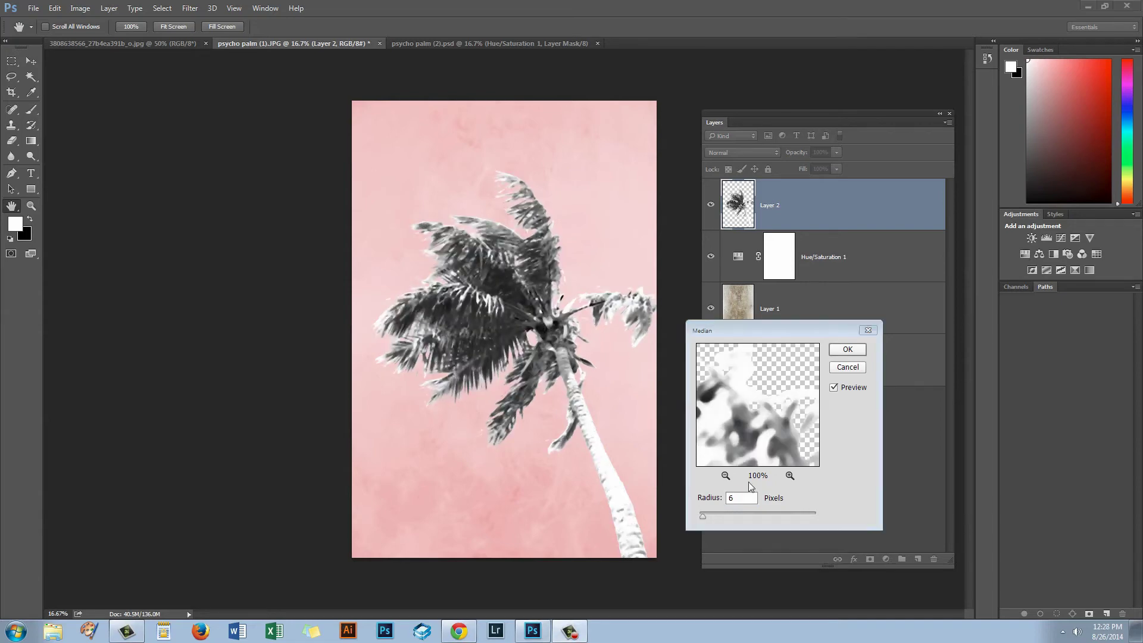
click(704, 516)
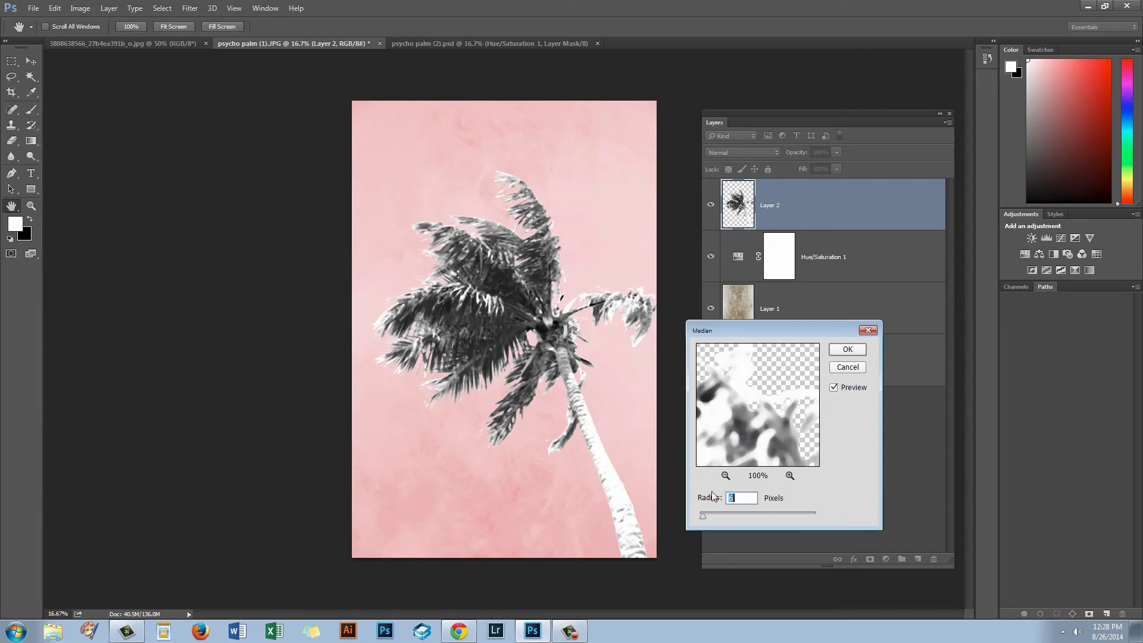
click(847, 351)
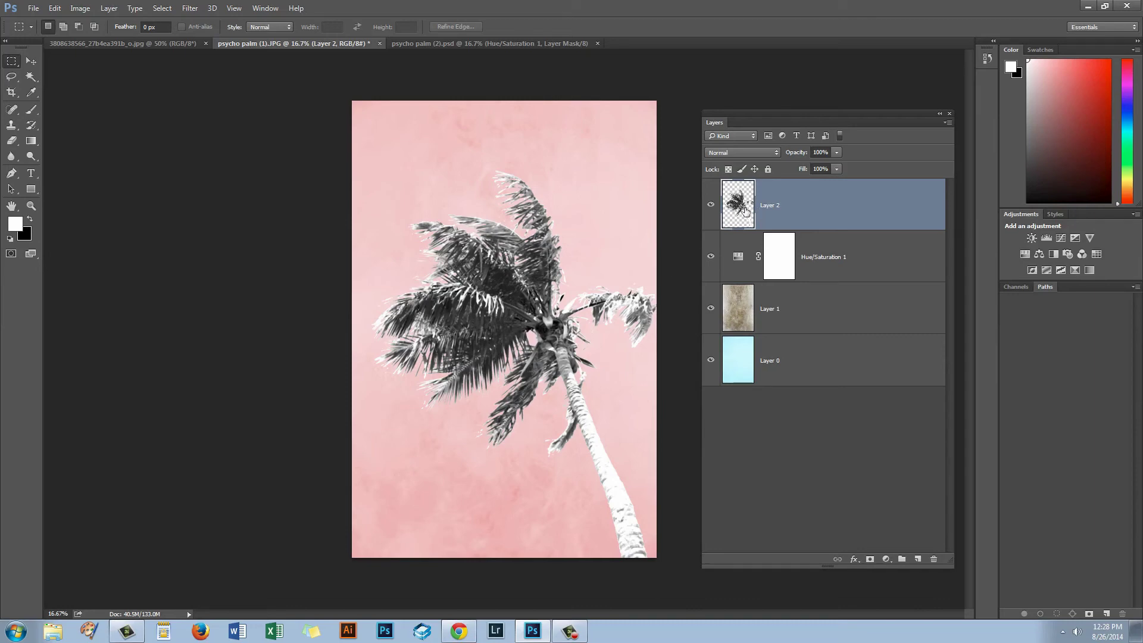
Step: Add a Hue/Saturation adjustment layer above the palm layer and clip it to the palm only
click(105, 10)
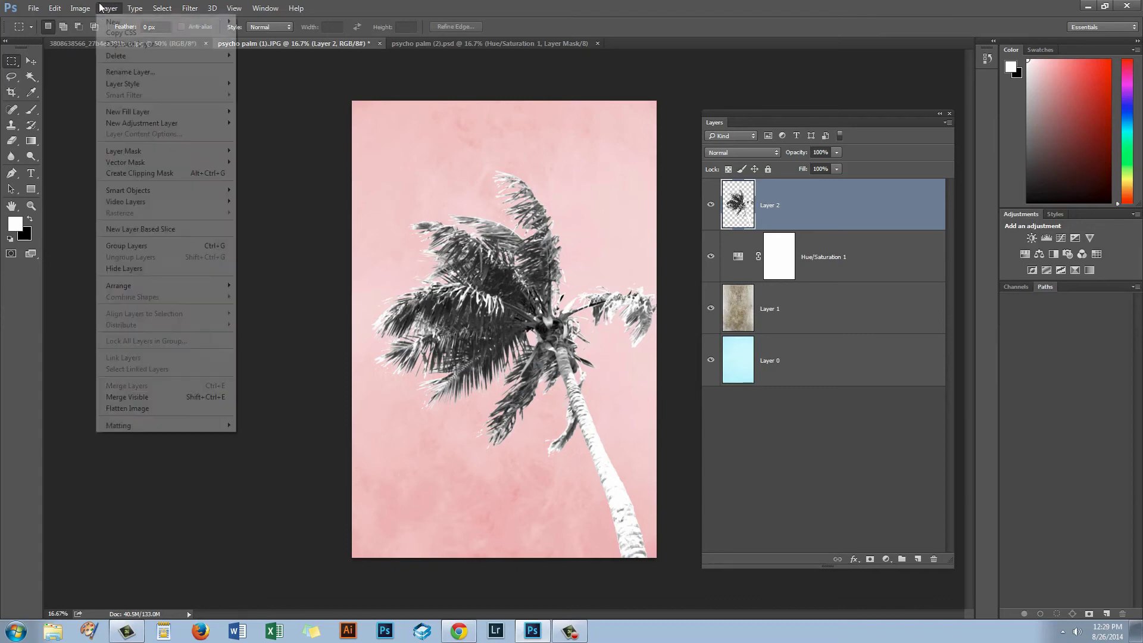
mouse_move(147, 127)
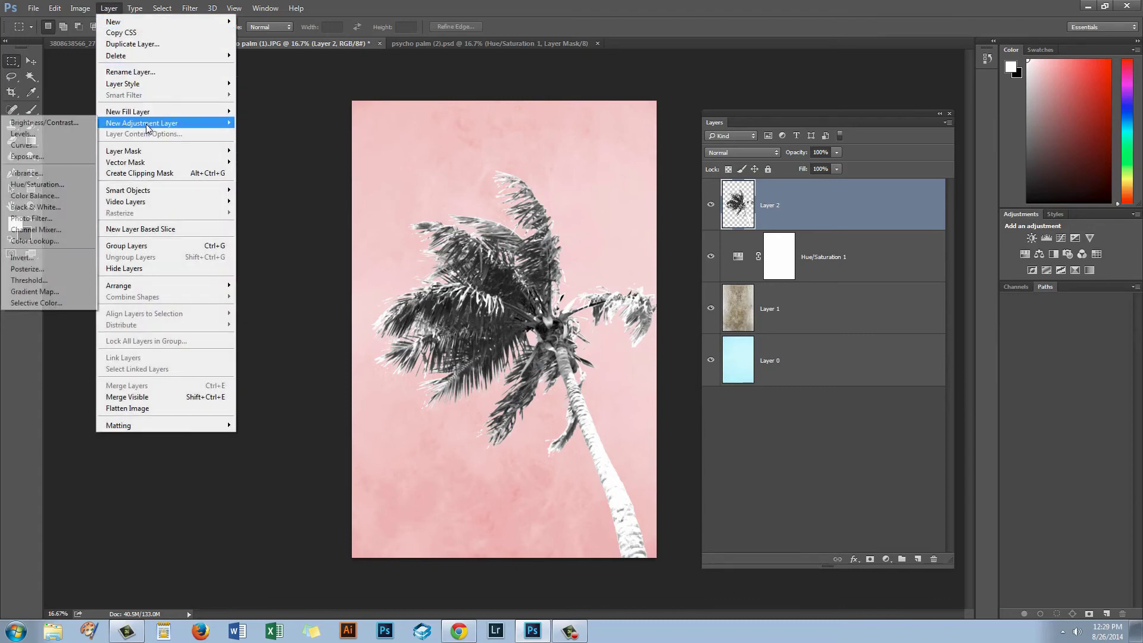
click(47, 185)
click(869, 366)
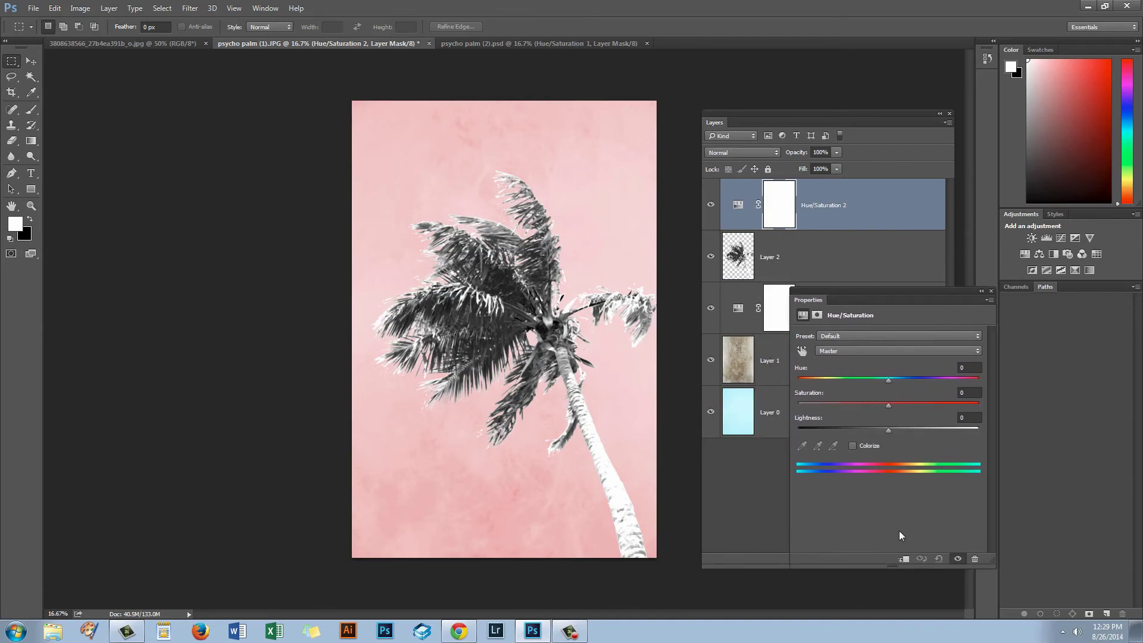
click(904, 559)
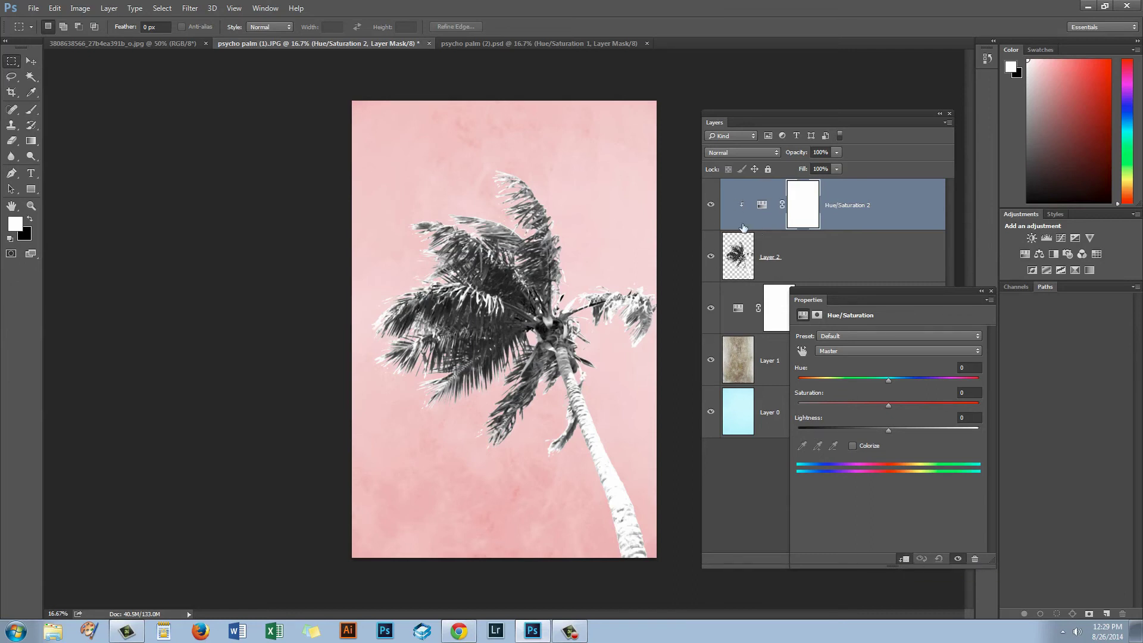
Step: Colorize the palm blue with Hue 199, Saturation about 53 and Lightness -9, and close the adjustment's properties
click(851, 446)
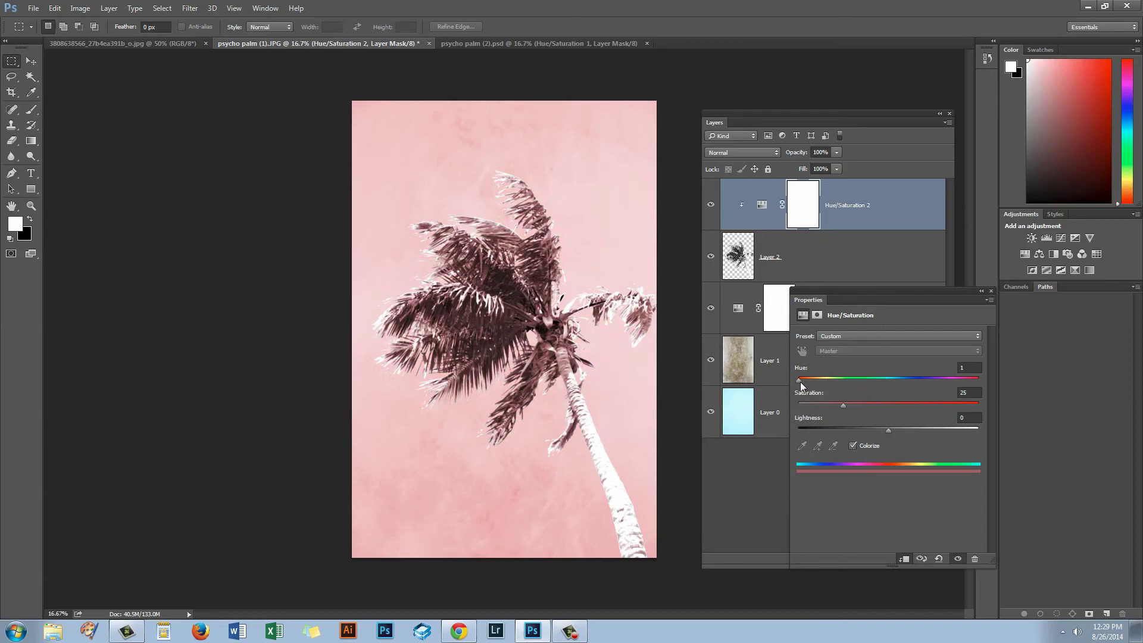
drag(799, 380, 885, 403)
mouse_move(887, 431)
mouse_down()
mouse_move(901, 433)
mouse_move(881, 431)
mouse_up()
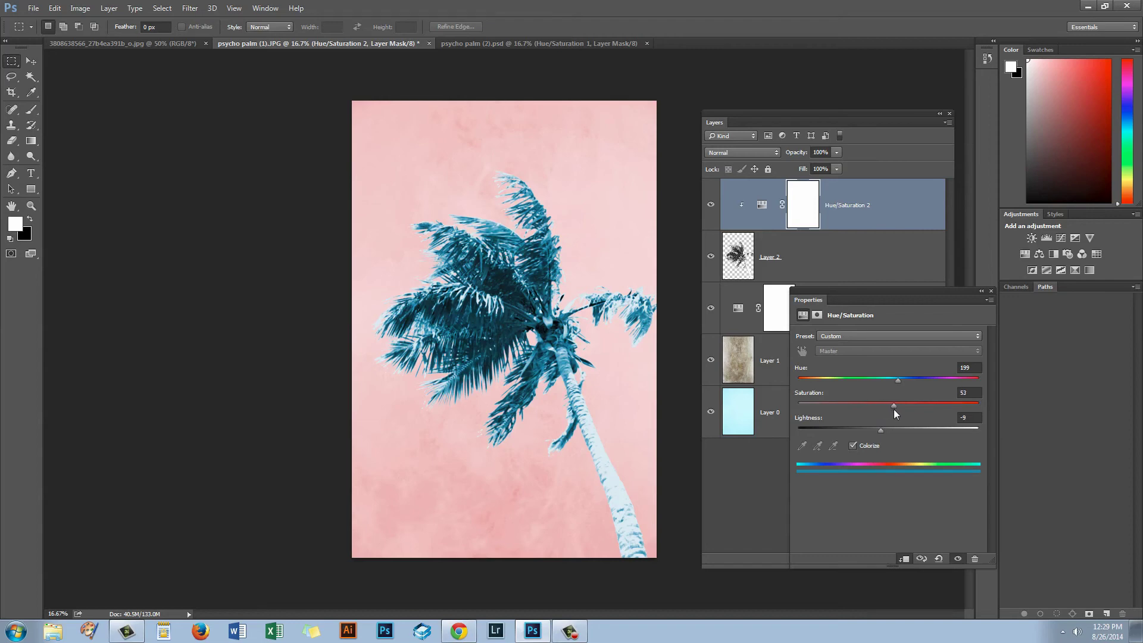
drag(894, 409, 896, 408)
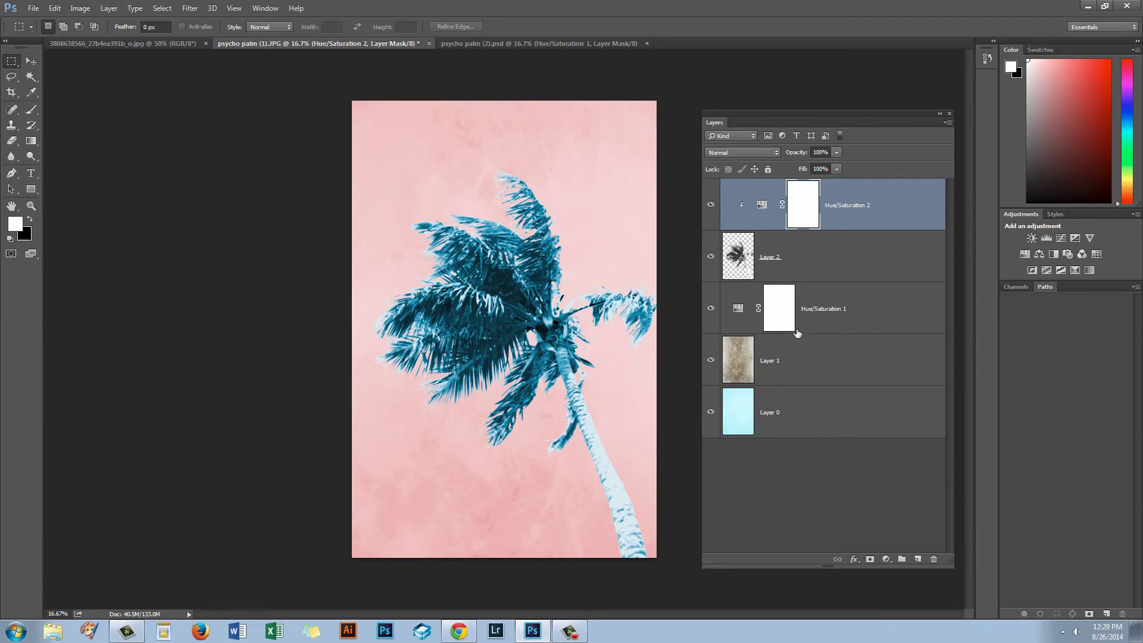
Step: Intensify the pink sky by setting the background Hue/Saturation adjustment to Saturation 78 and Lightness -5
double_click(828, 316)
double_click(738, 308)
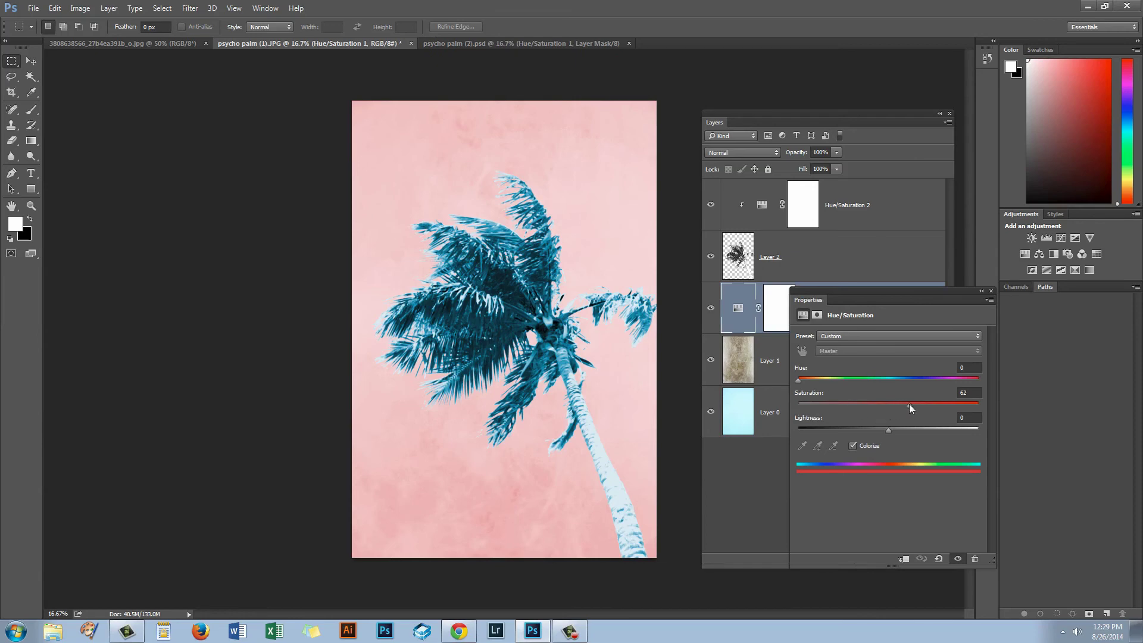
drag(930, 413, 939, 410)
mouse_move(886, 430)
mouse_down()
mouse_move(911, 433)
mouse_move(884, 431)
mouse_up()
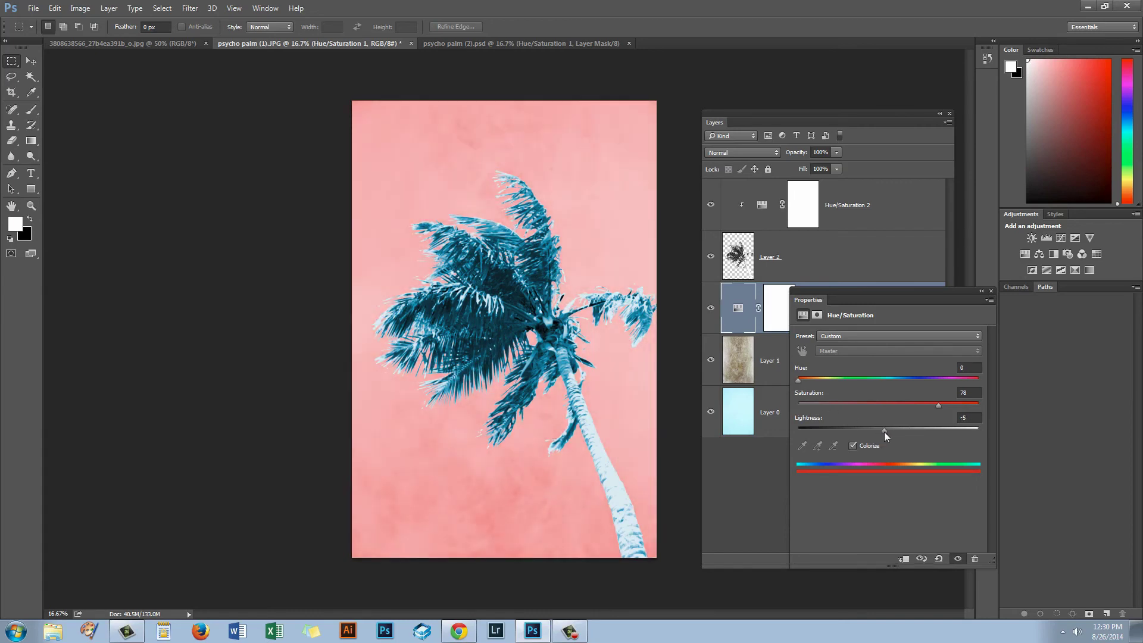
click(992, 292)
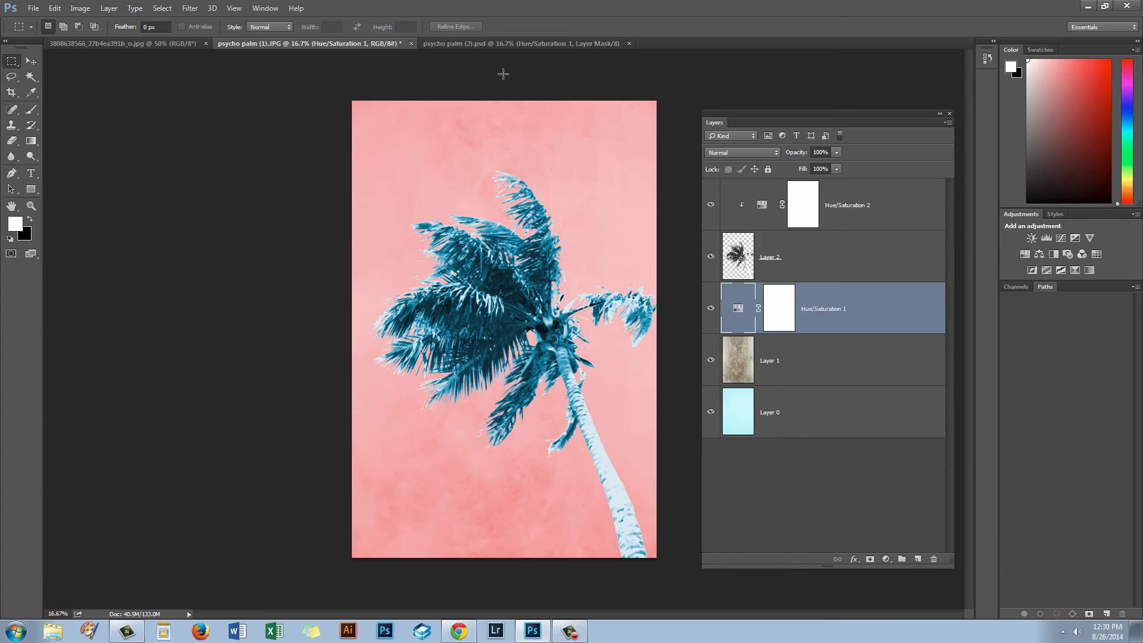
Step: Examine the white palm layer in psycho palm (2).psd by hiding and reshowing the layers above it, and return to psycho palm (1).JPG
click(441, 43)
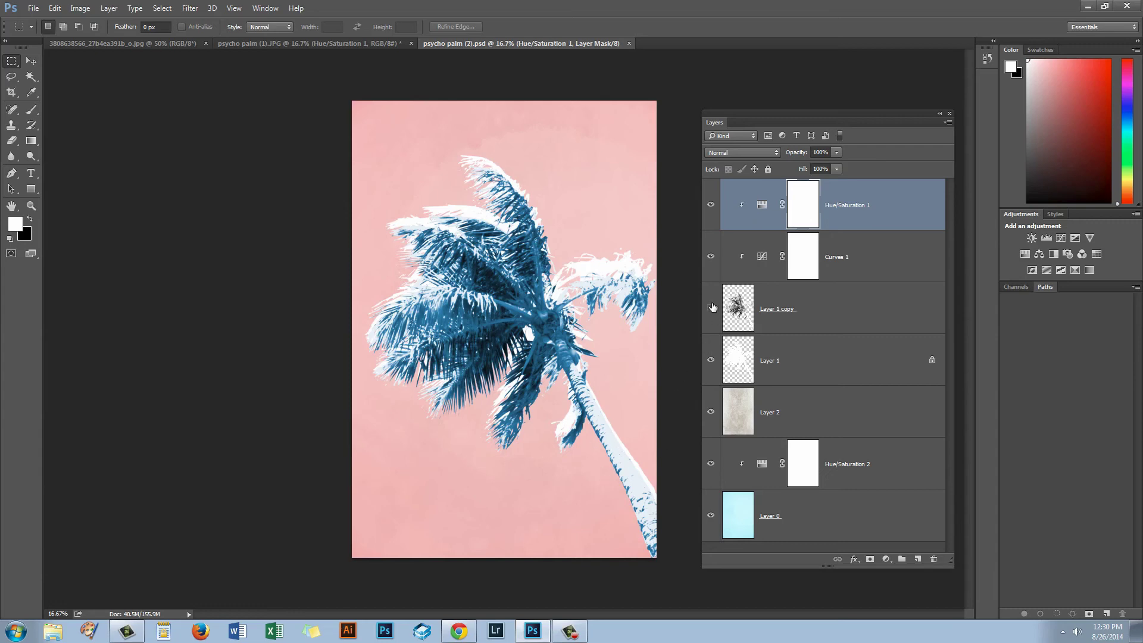
drag(711, 308, 710, 202)
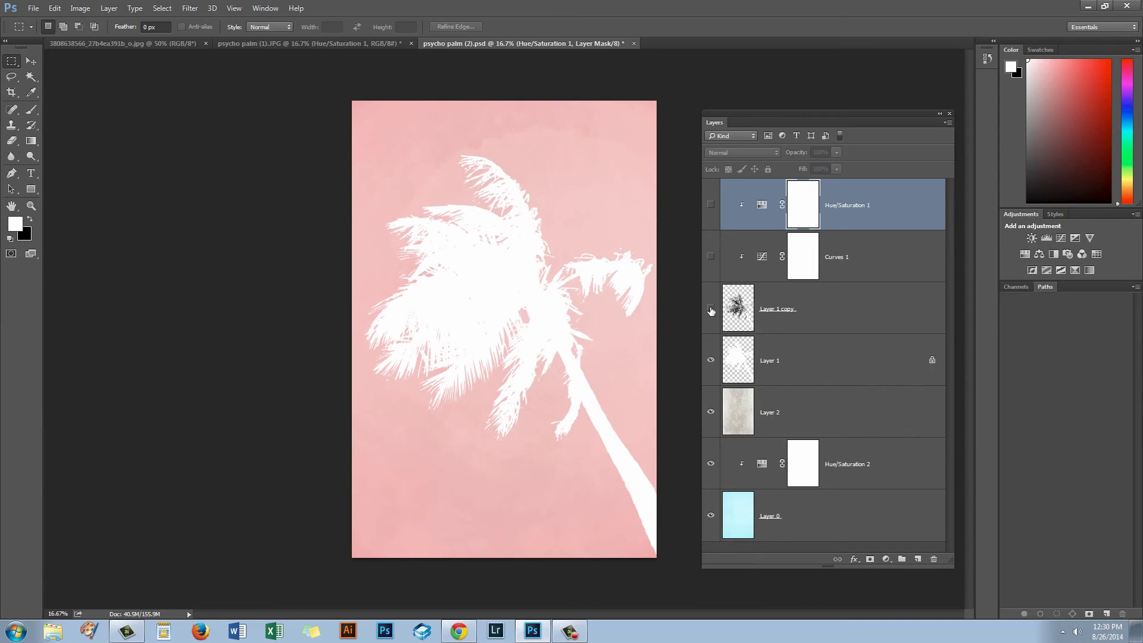
drag(711, 310, 710, 205)
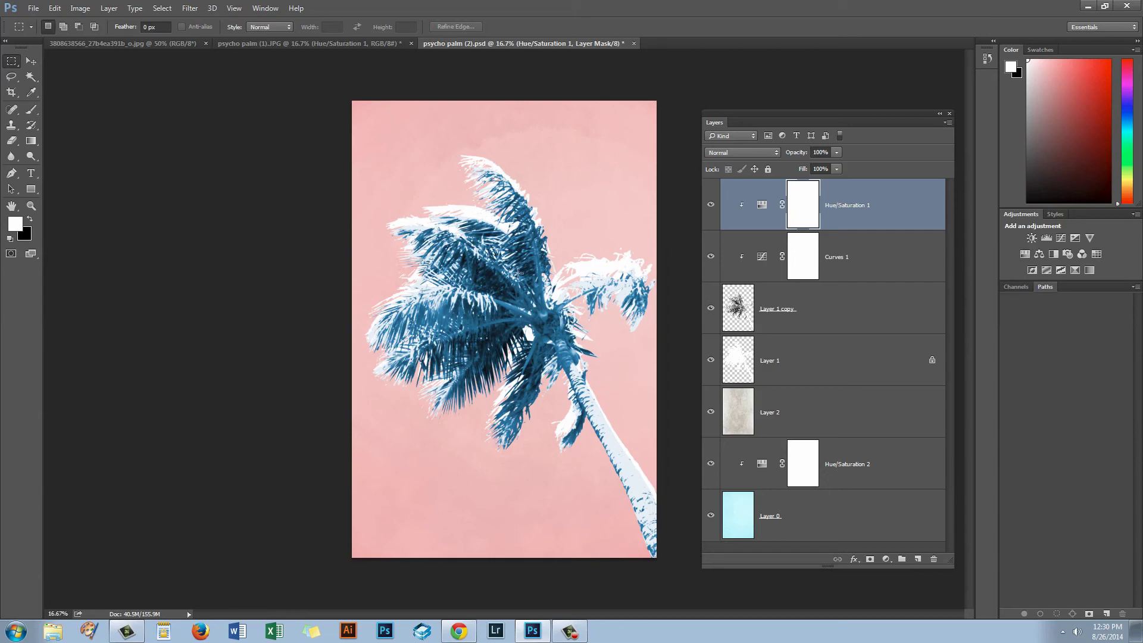
click(285, 40)
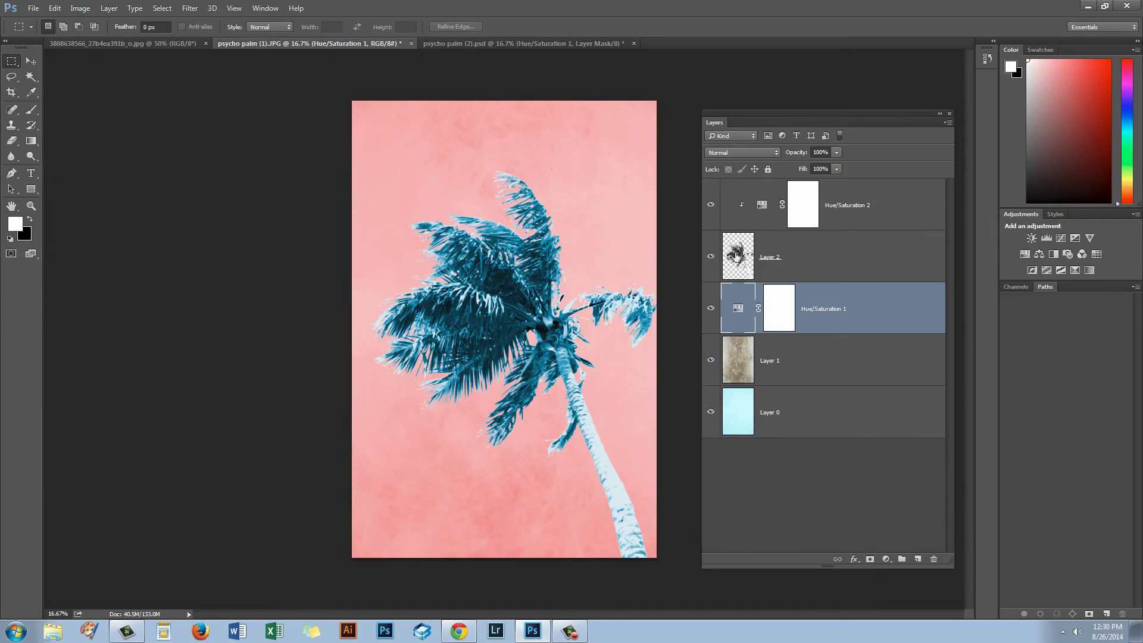
Step: Duplicate the palm layer and clip the blue Hue/Saturation adjustment to the copy with a clipping mask
click(736, 254)
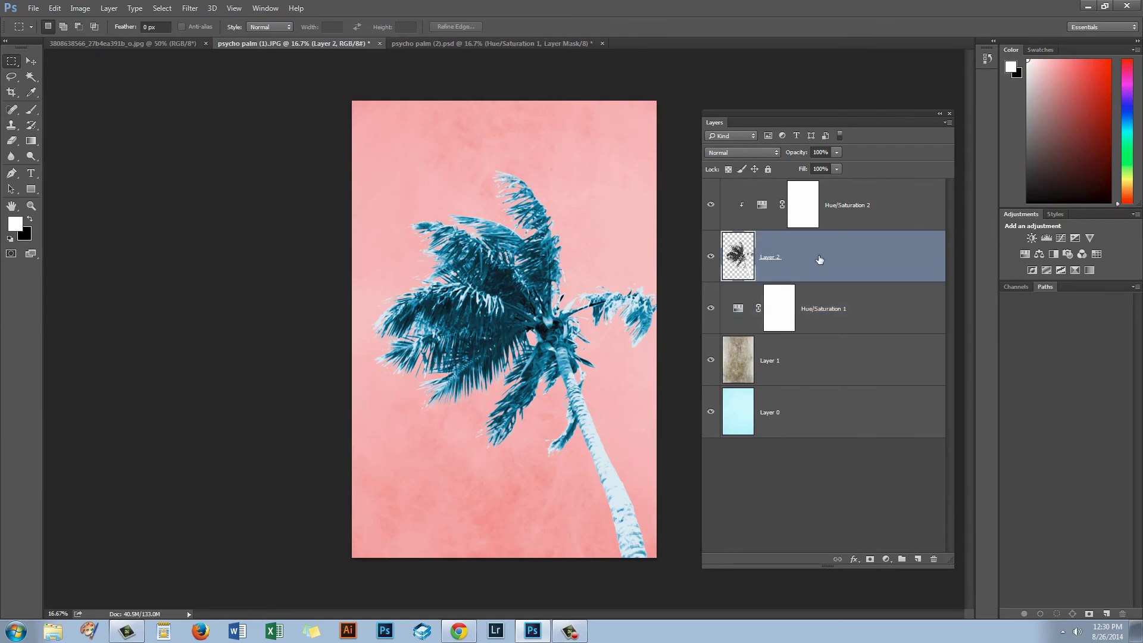
drag(849, 258, 917, 559)
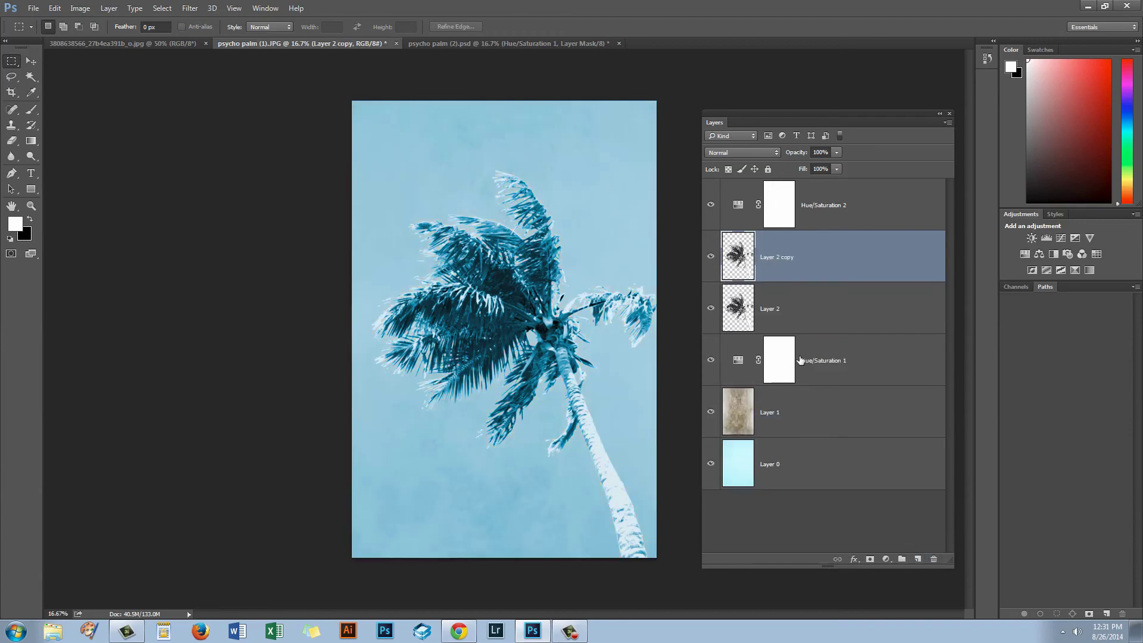
click(830, 210)
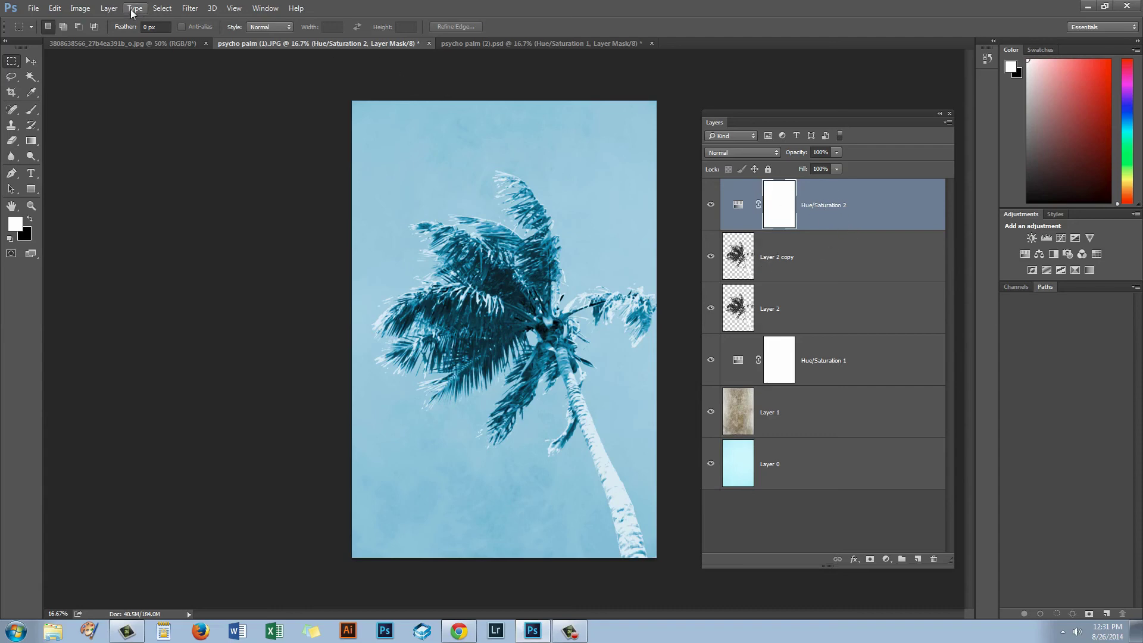
click(109, 9)
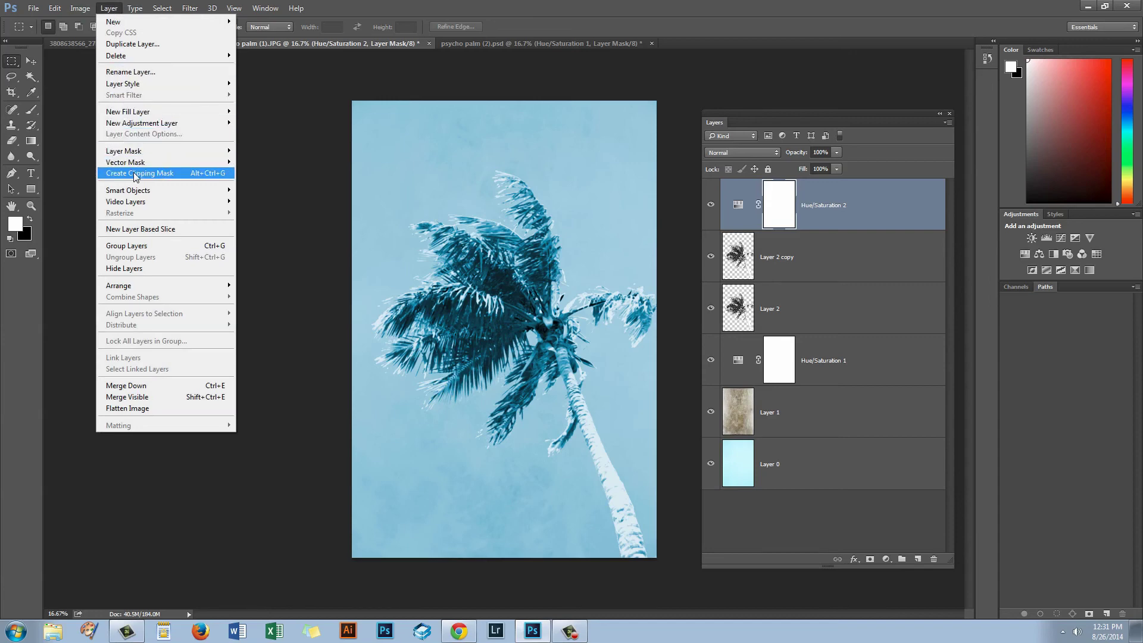
click(154, 173)
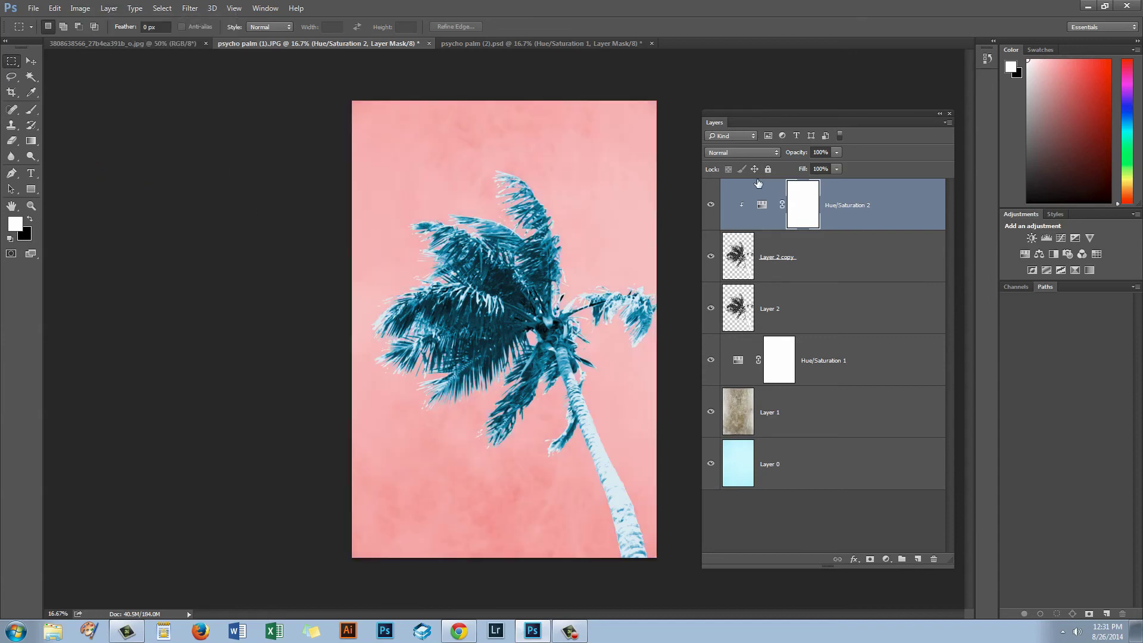
Step: Hide the palm copy and its adjustment, lock the original palm layer's transparent pixels and fill the palm with white
click(736, 314)
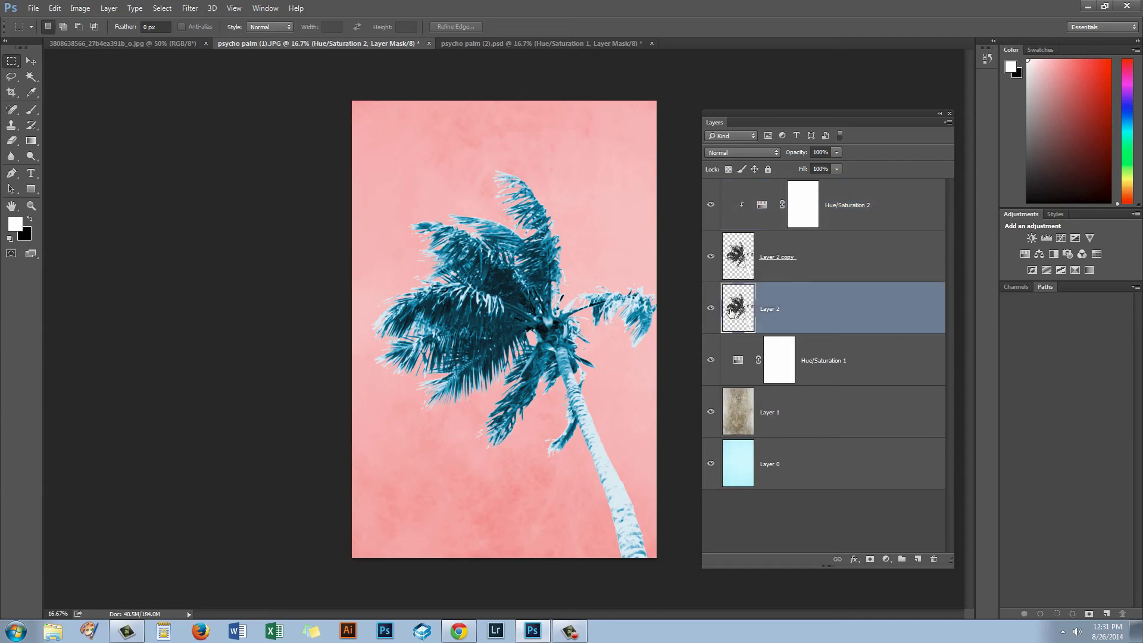
drag(712, 262, 711, 205)
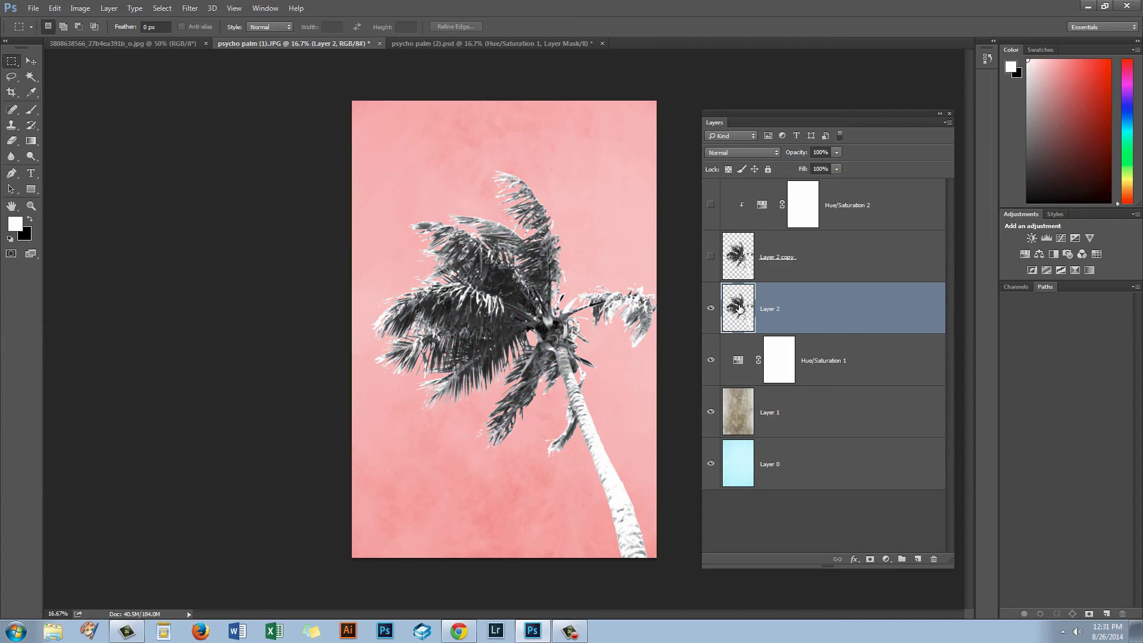
click(728, 170)
key(alt+BackSpace)
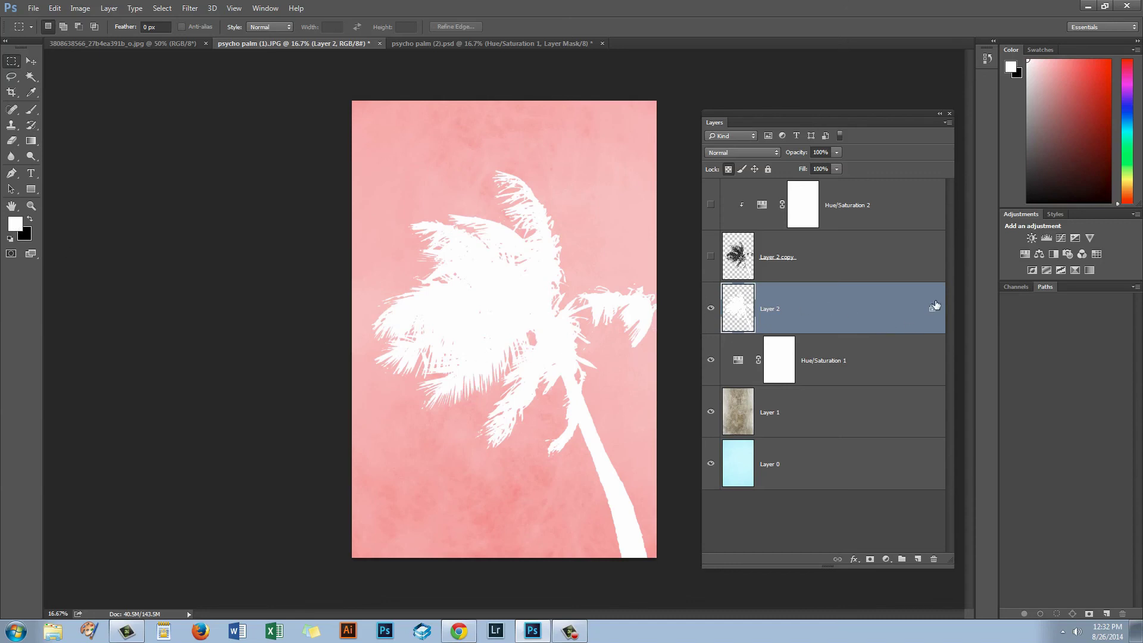
Step: Unlock the white palm layer's transparent pixels, select the palm's outline and rotate it about -1.3 degrees
click(729, 169)
ctrl+click(740, 321)
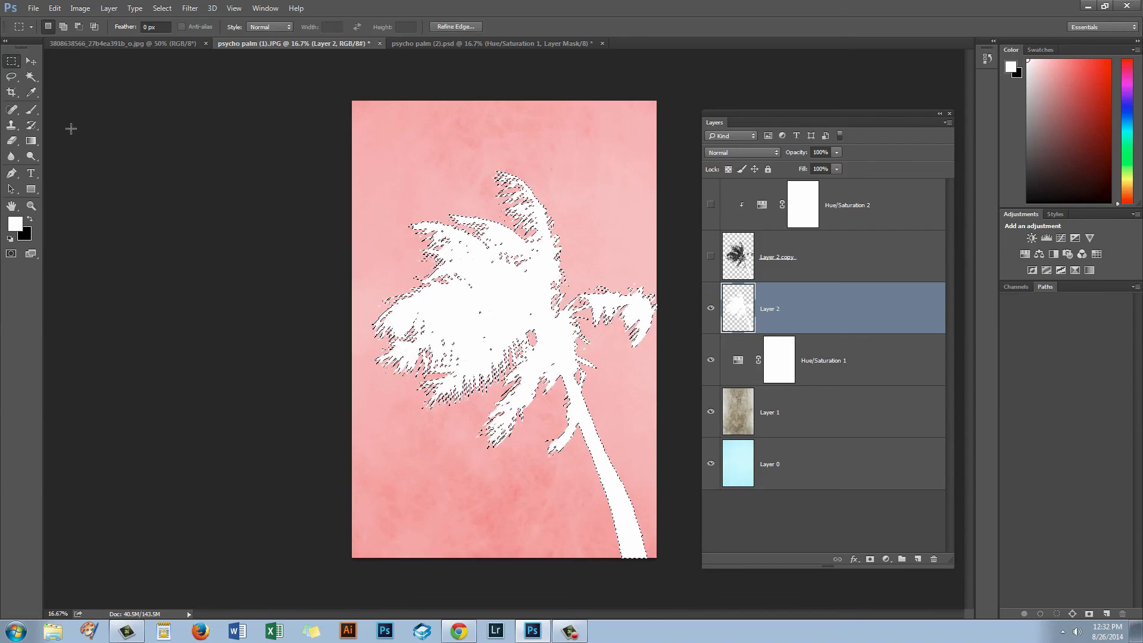
click(30, 61)
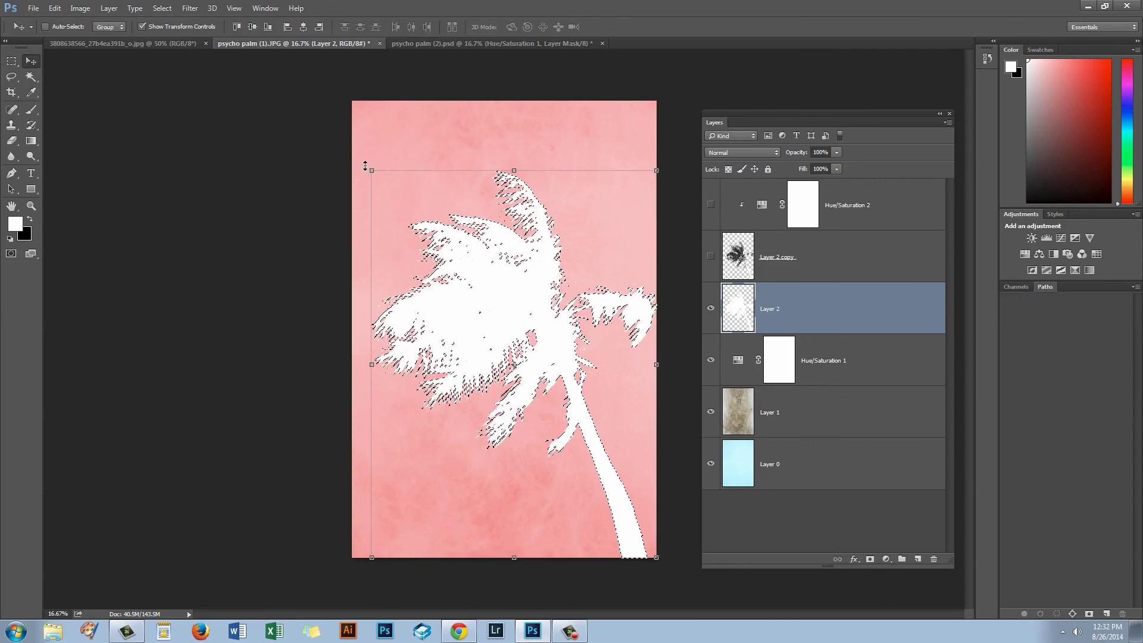
drag(366, 163, 358, 161)
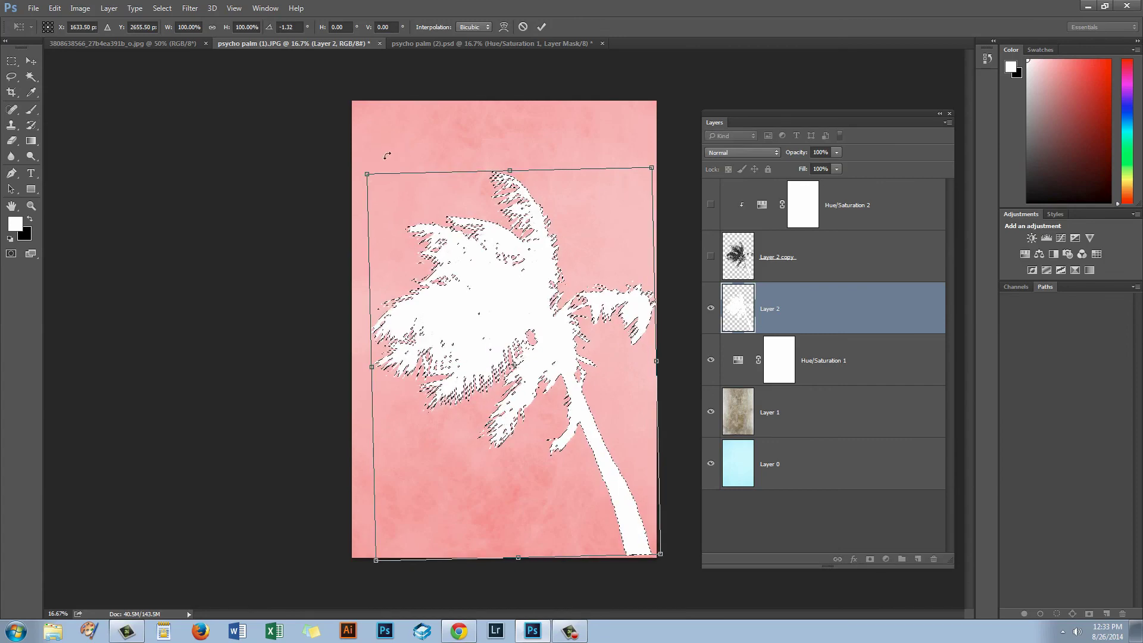
Step: Warp the white palm slightly, pushing its upper fronds up and outward and its lower fronds down and outward, and apply the transform
click(54, 8)
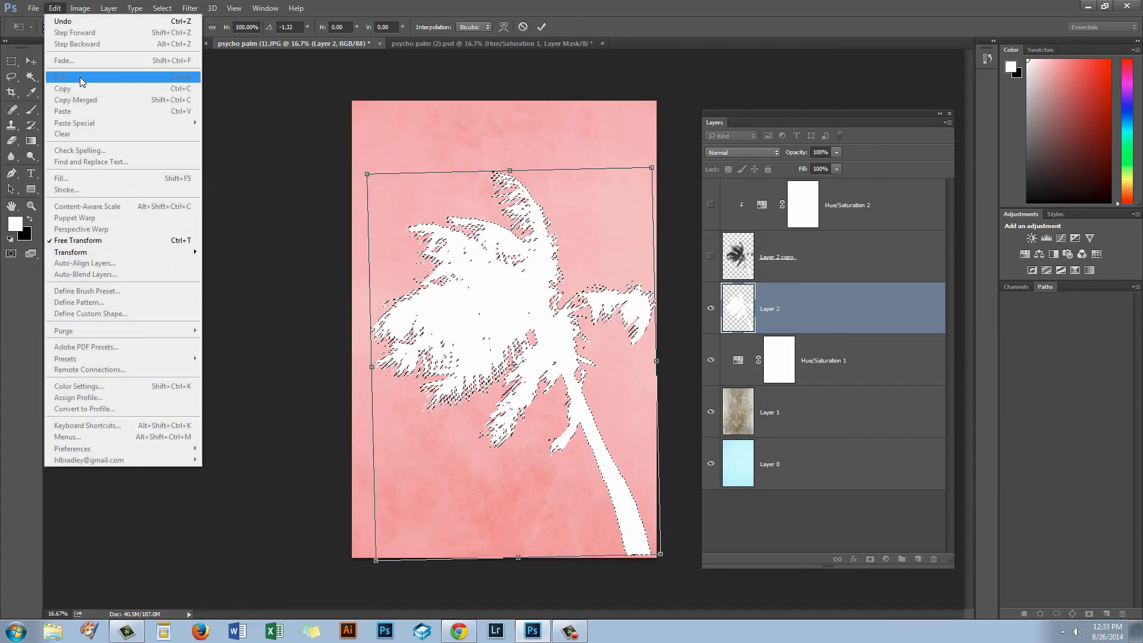
mouse_move(92, 253)
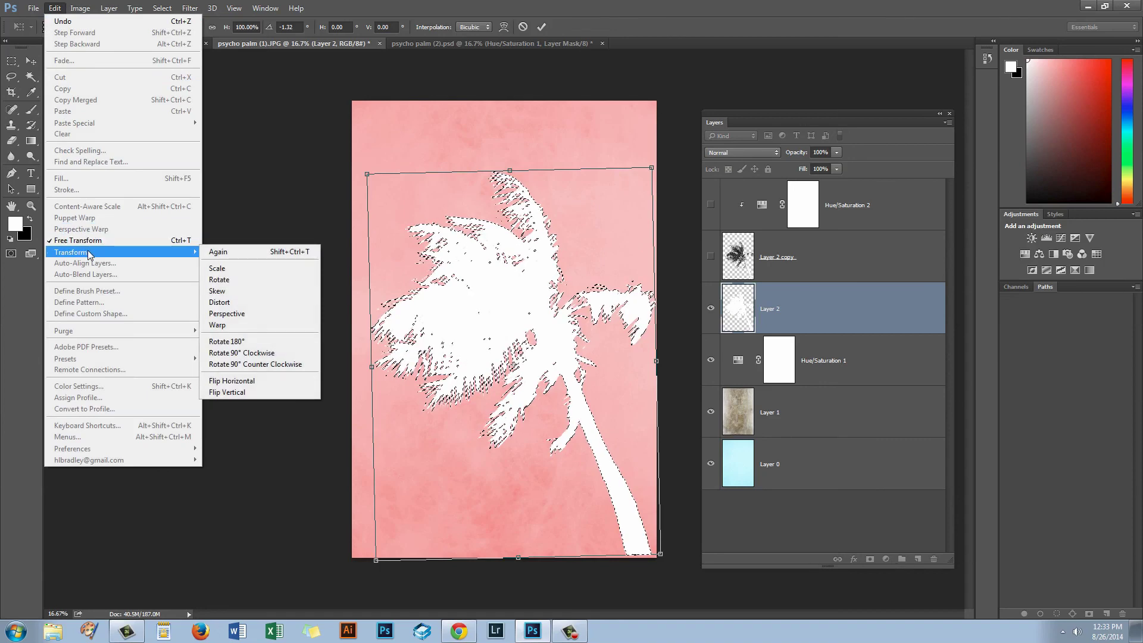
click(238, 329)
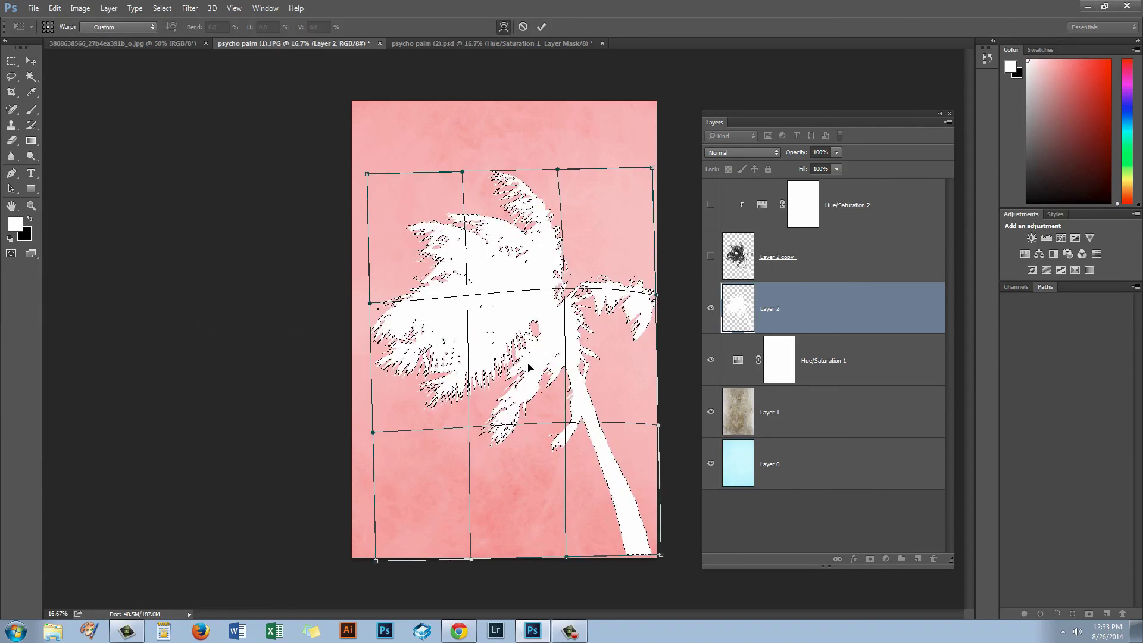
drag(567, 440, 567, 441)
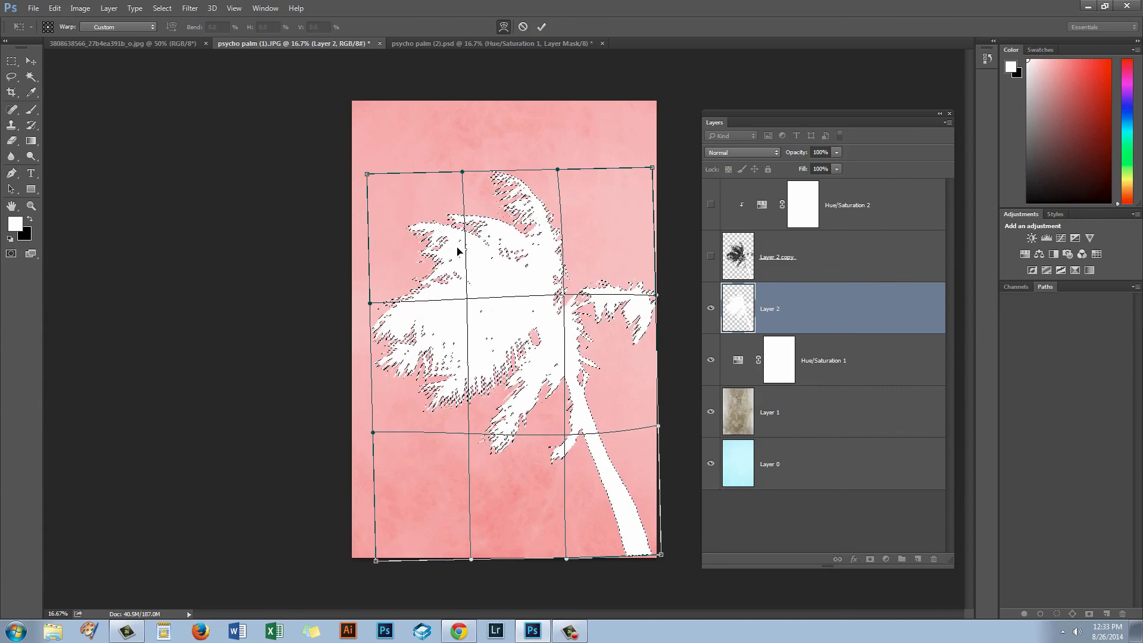
drag(446, 225, 438, 221)
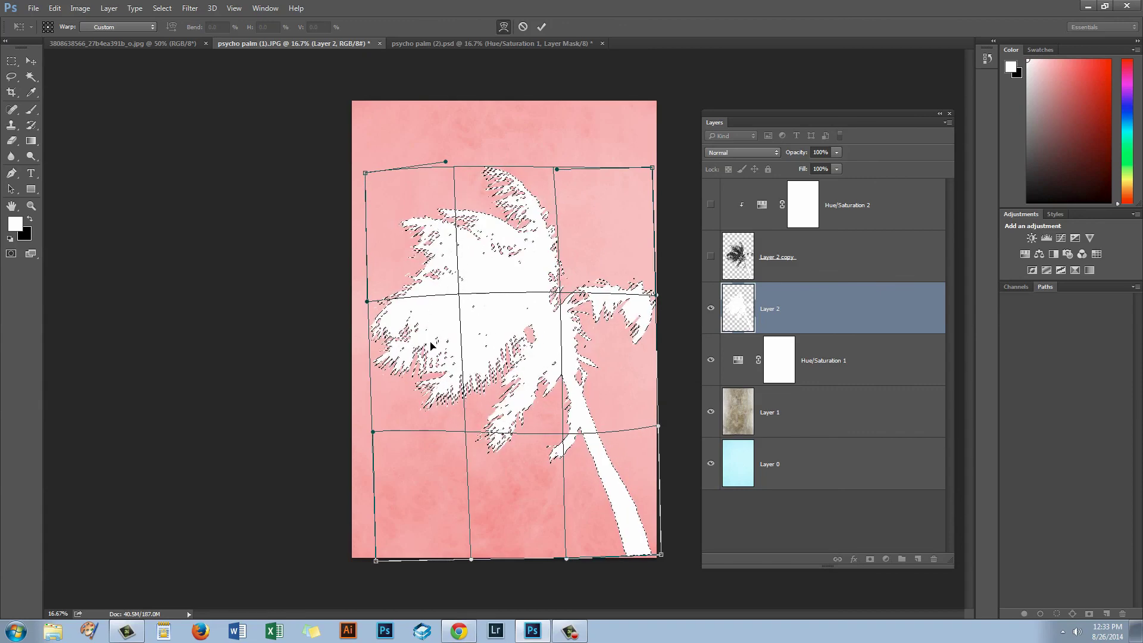
drag(442, 367, 434, 373)
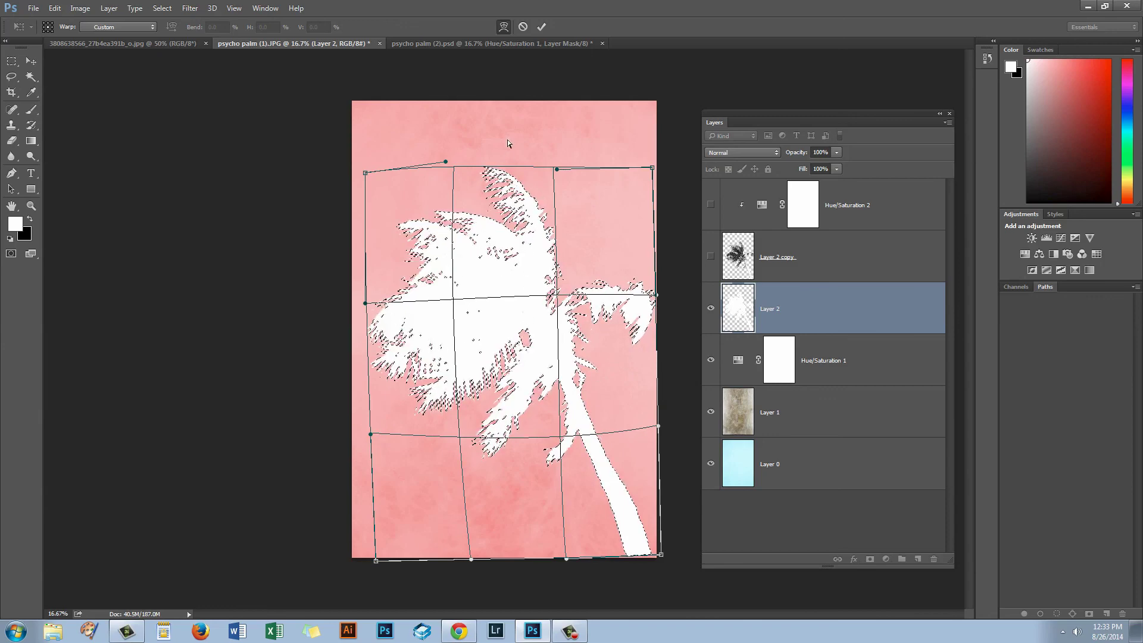
click(540, 28)
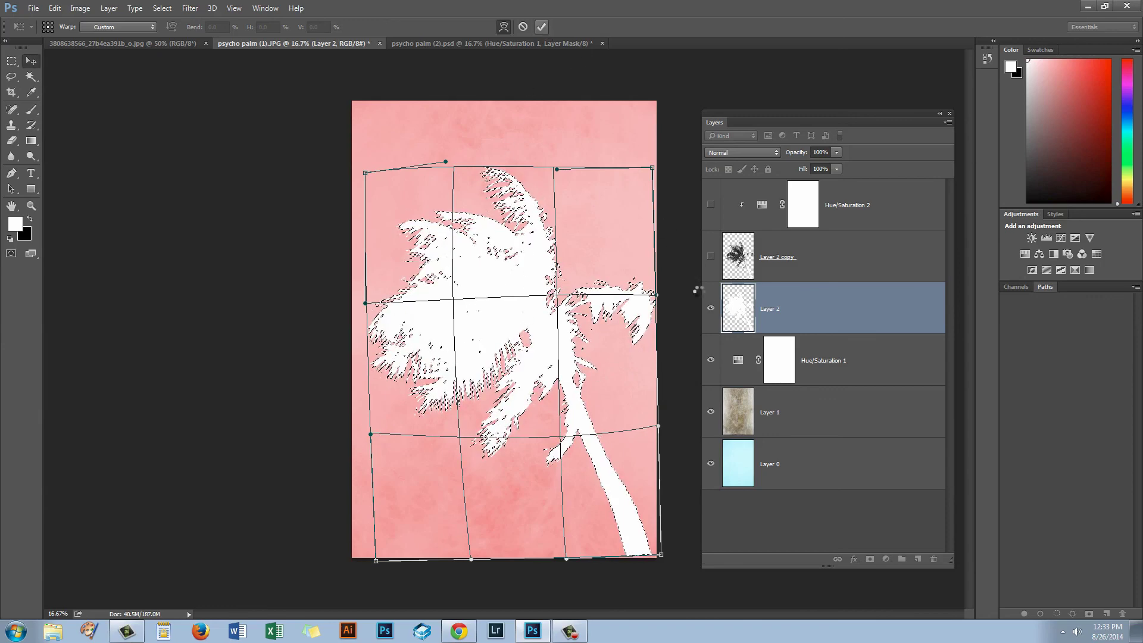
Step: Show the blue palm copy and its Hue/Saturation adjustment again and clear the selection
click(710, 256)
click(709, 205)
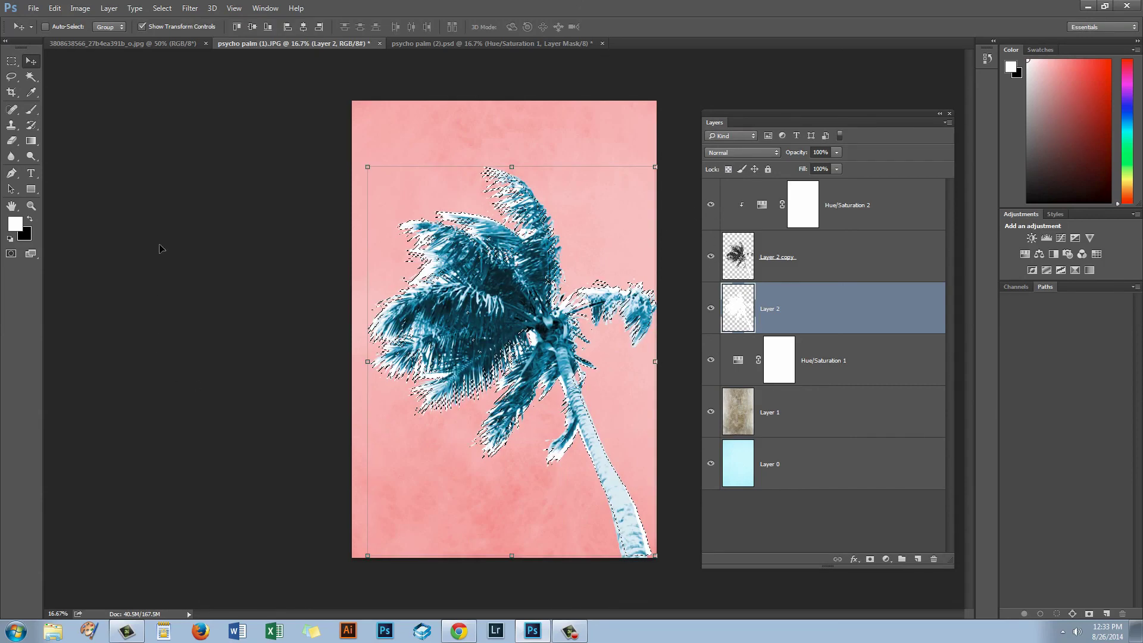
key(ctrl+d)
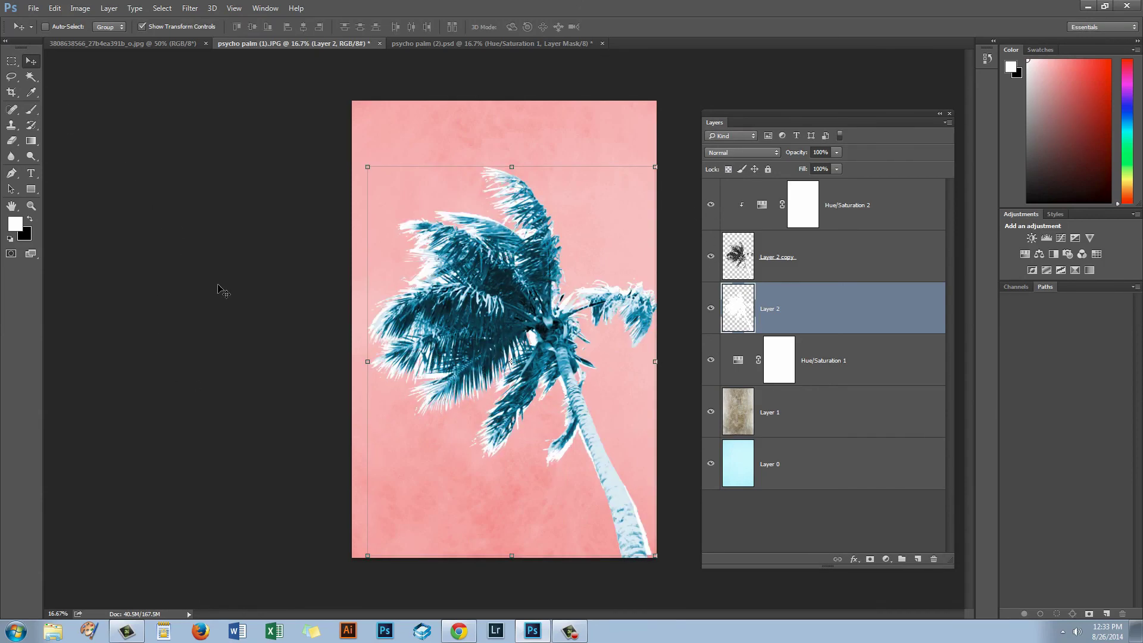
Step: Compare the palm, without transform controls, with the finished version in psycho palm (2).psd and return to psycho palm (1).JPG
click(12, 61)
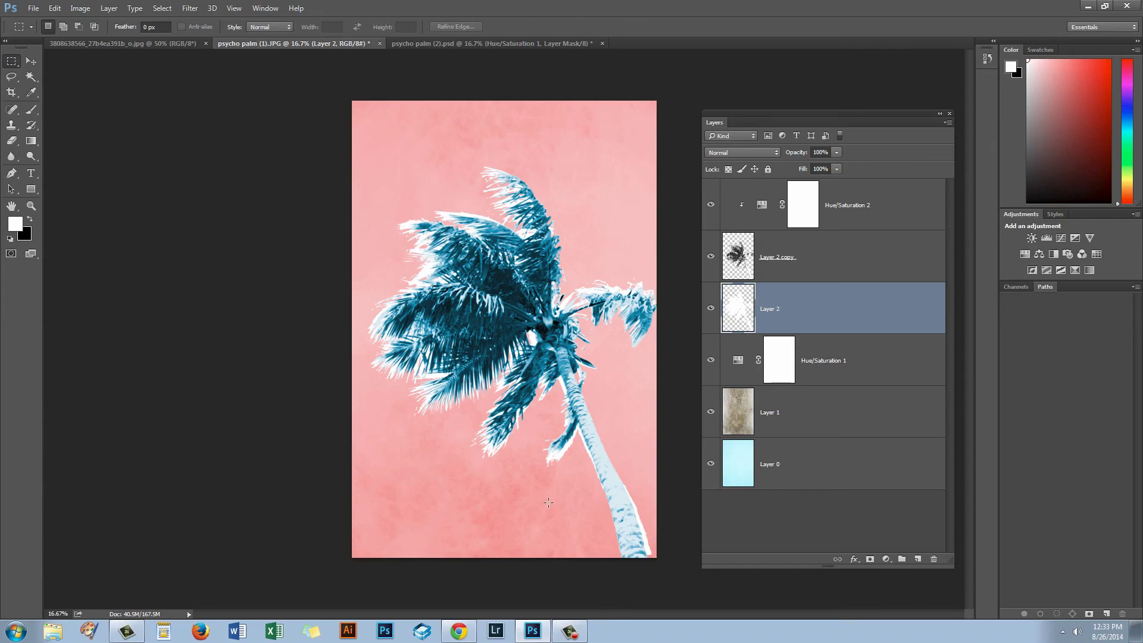
click(445, 43)
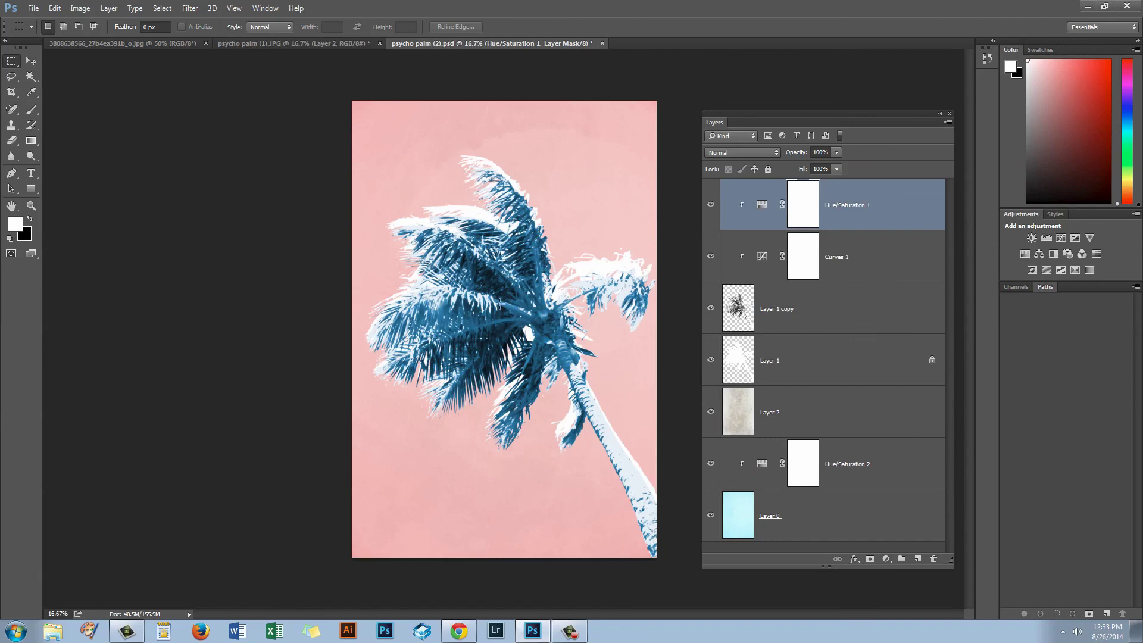
click(309, 40)
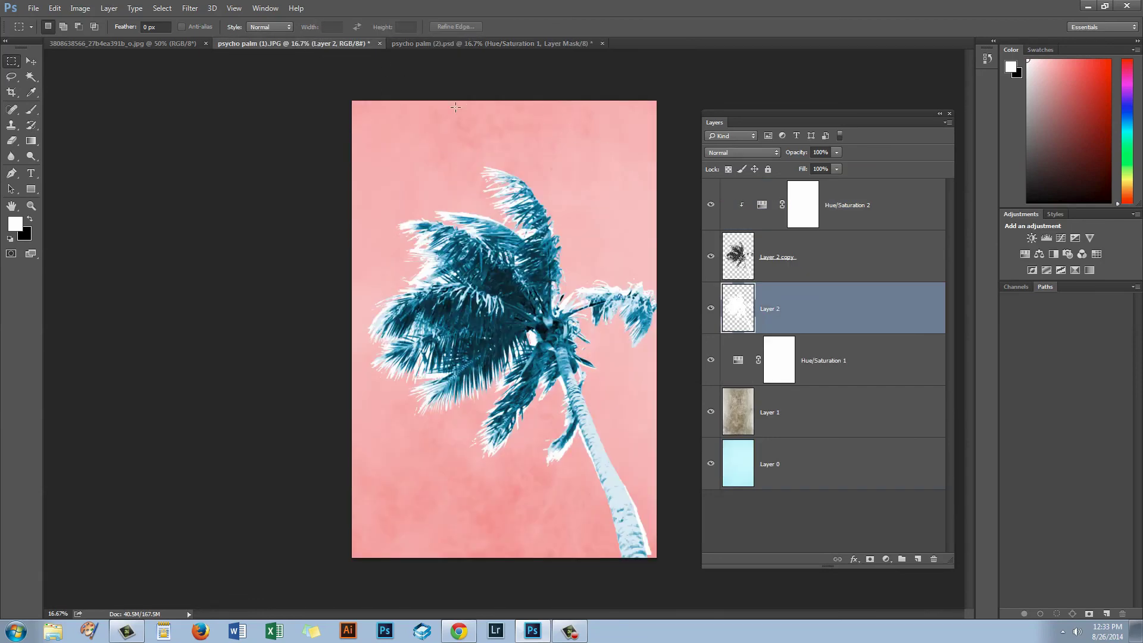